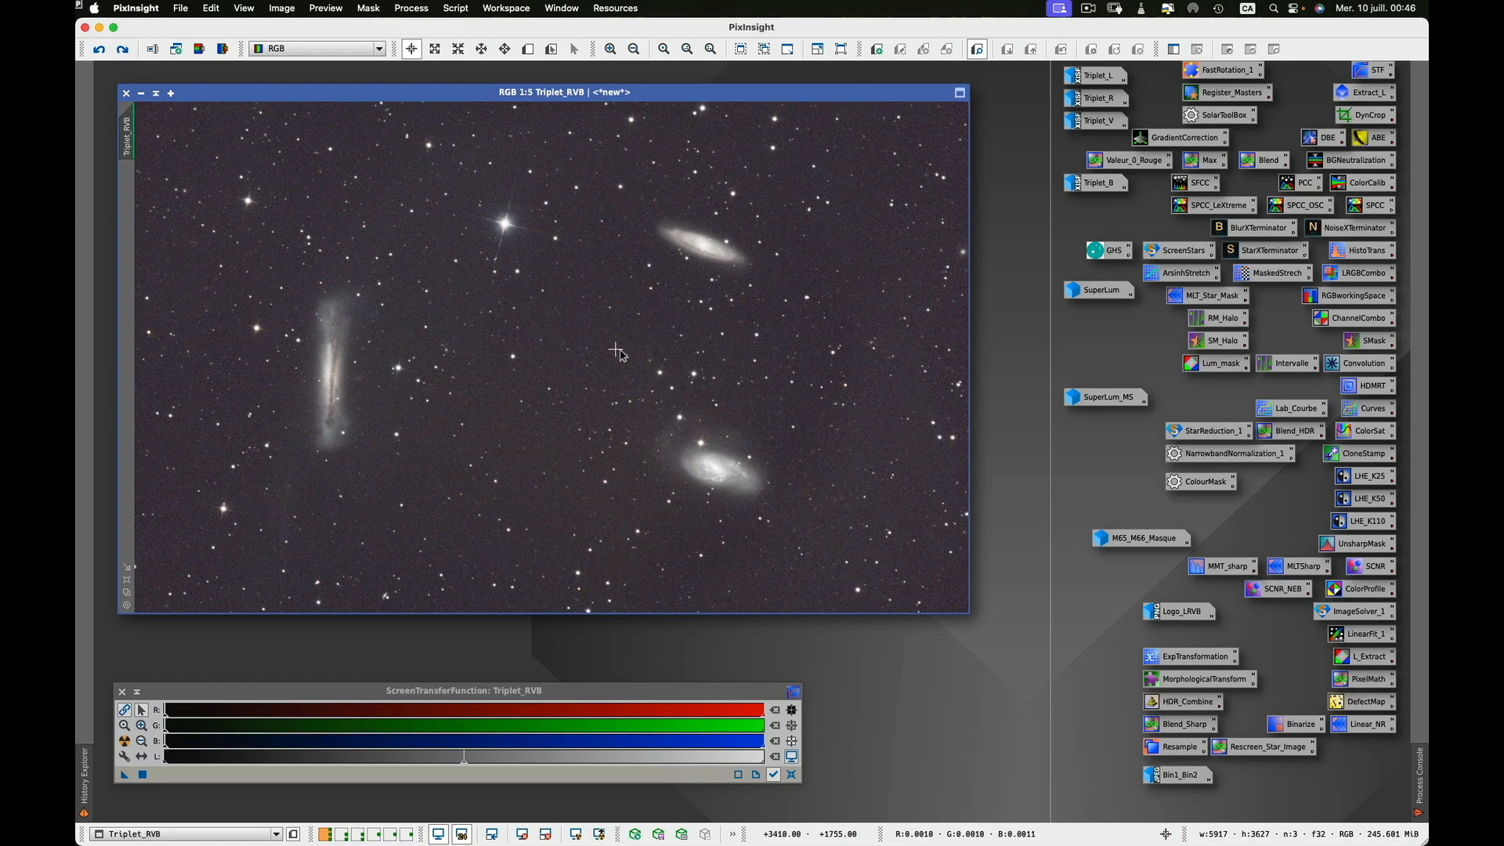
Step: Apply MaskedStretch with a 0.125 target background and 100 iterations to Triplet_RVB, and turn off its screen stretch
double_click(1275, 276)
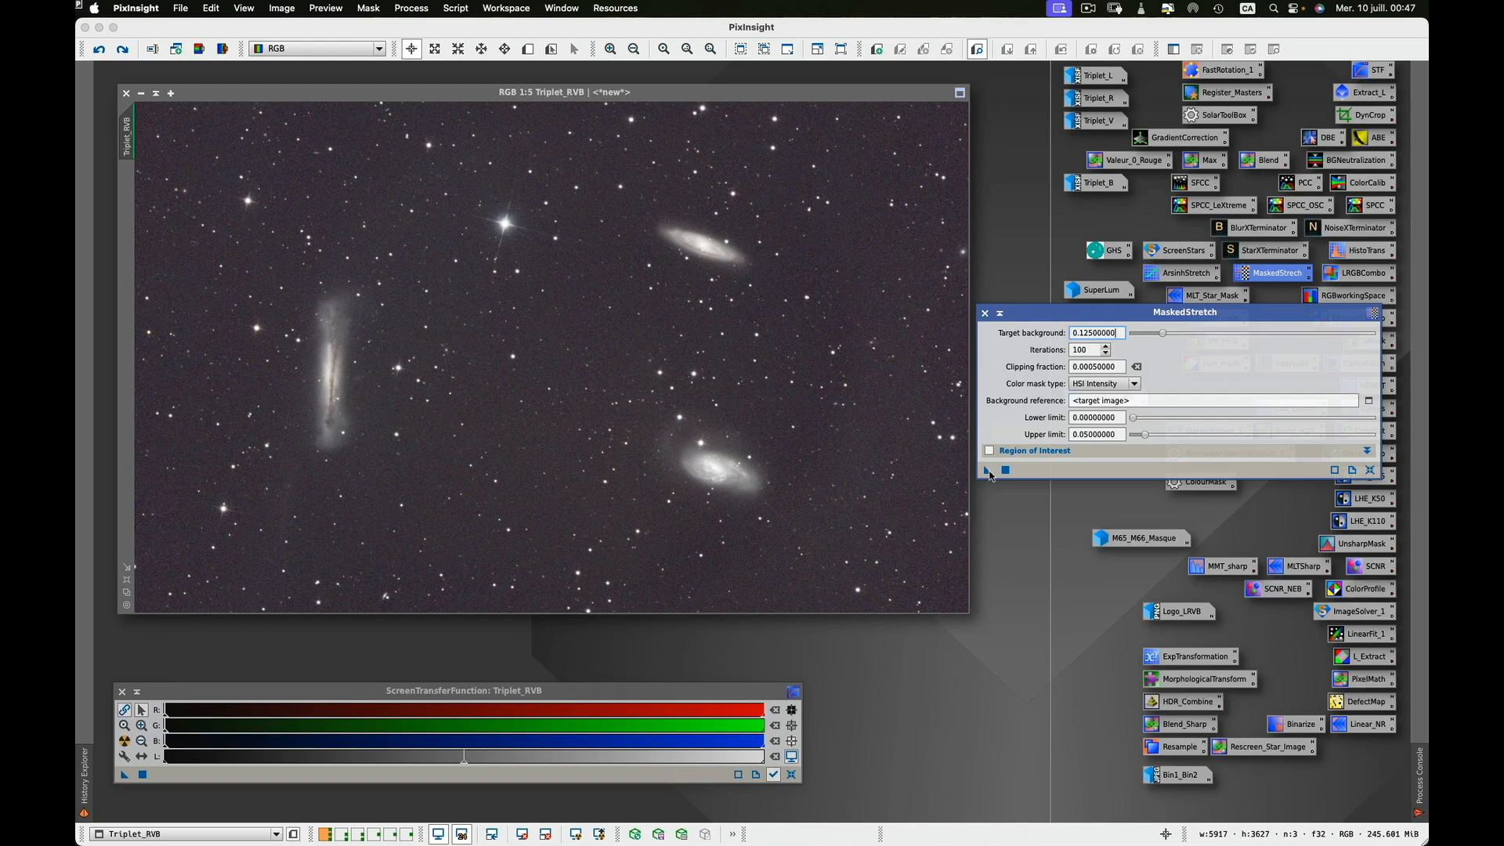
left_click_drag(988, 473, 601, 374)
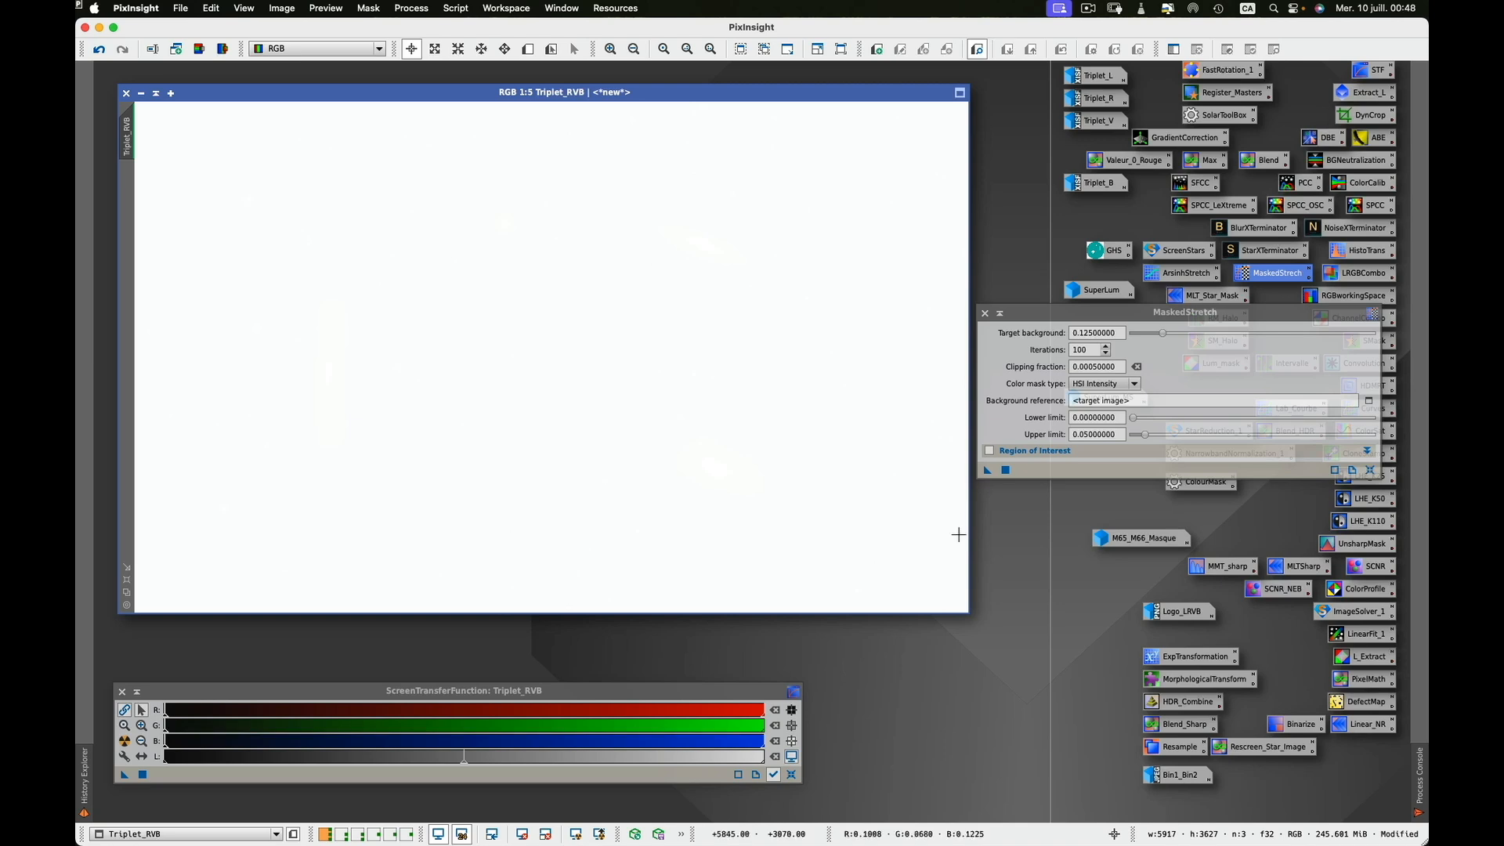
left_click(791, 756)
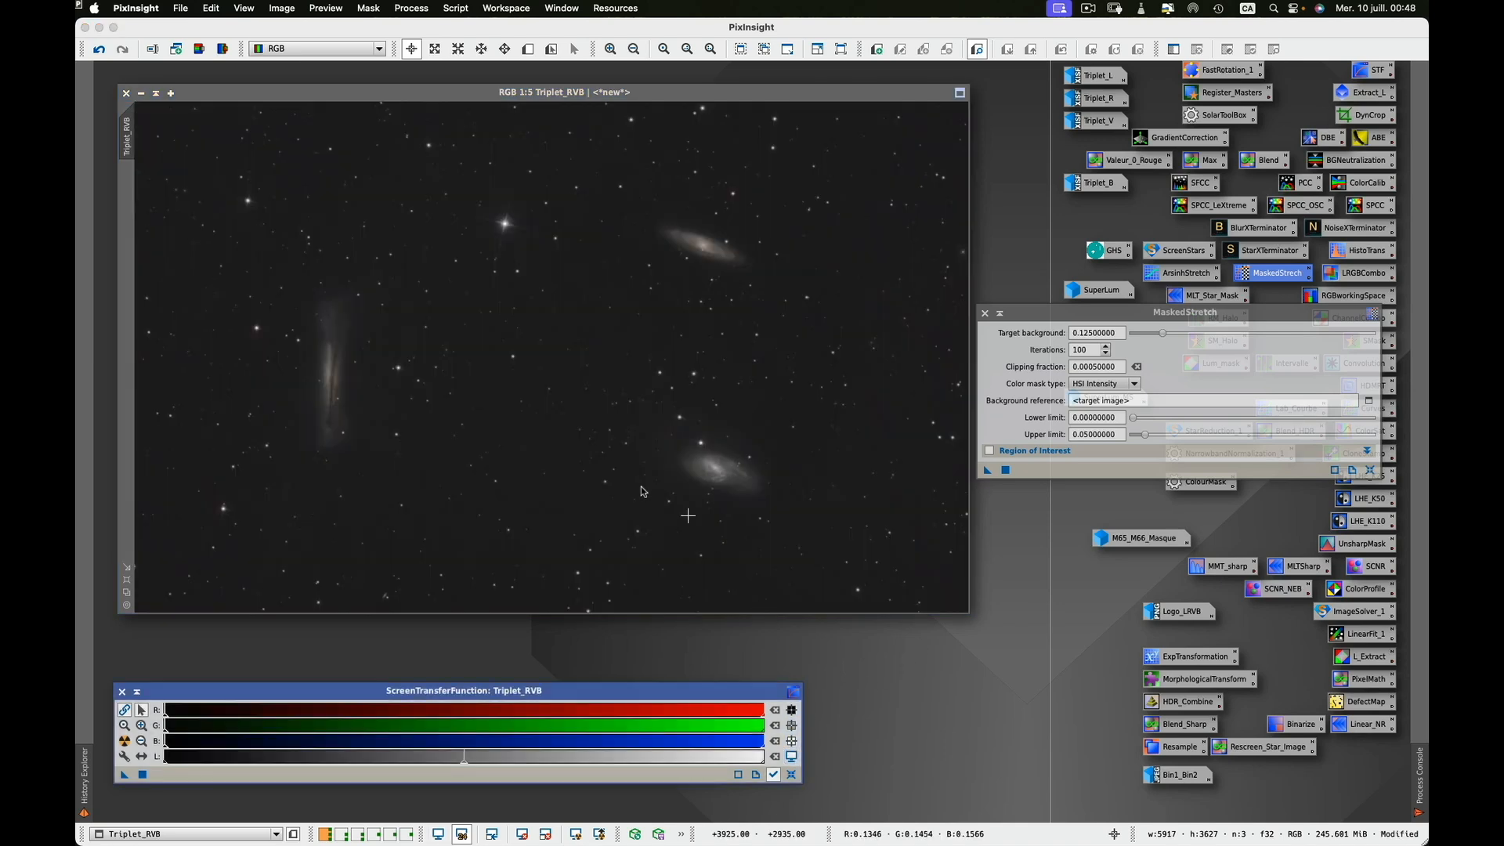
left_click(985, 312)
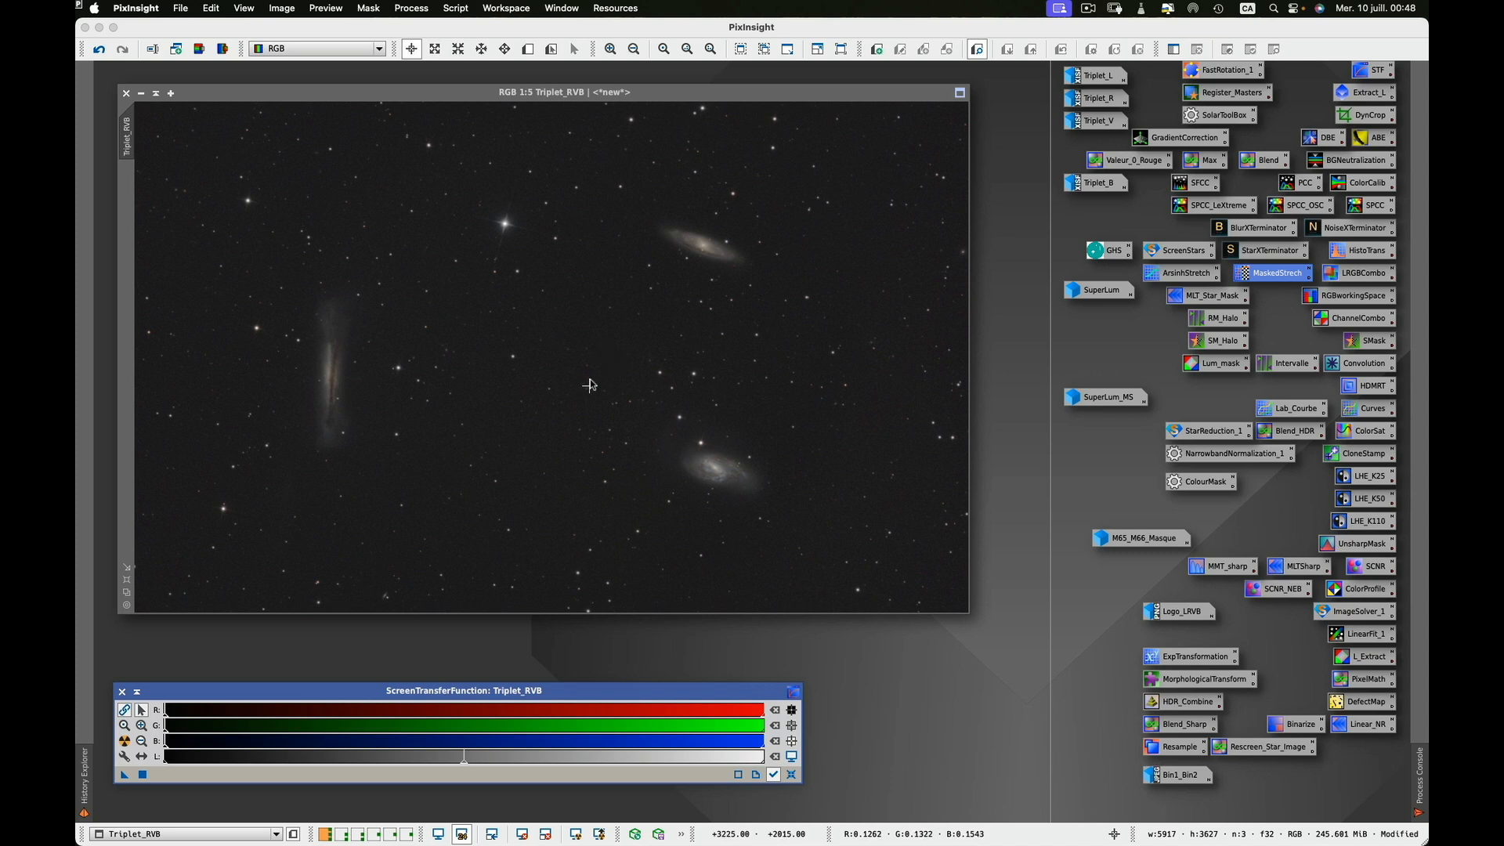
left_click_drag(731, 100, 724, 90)
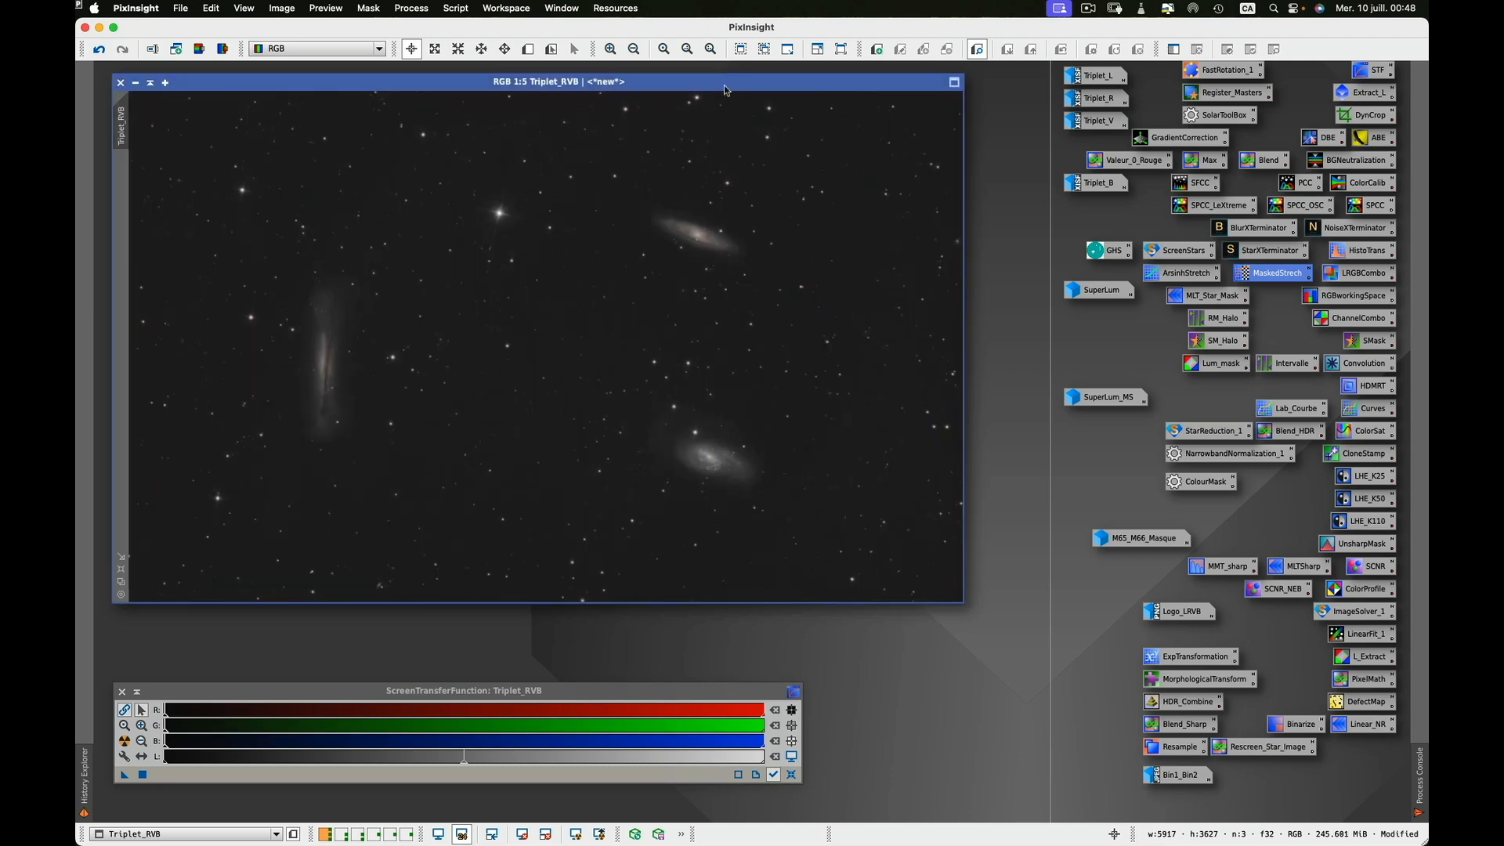
Step: Combine SuperLum as the luminance channel into Triplet_RVB with LRGBCombination, keeping lightness and saturation at 0.500
double_click(1360, 275)
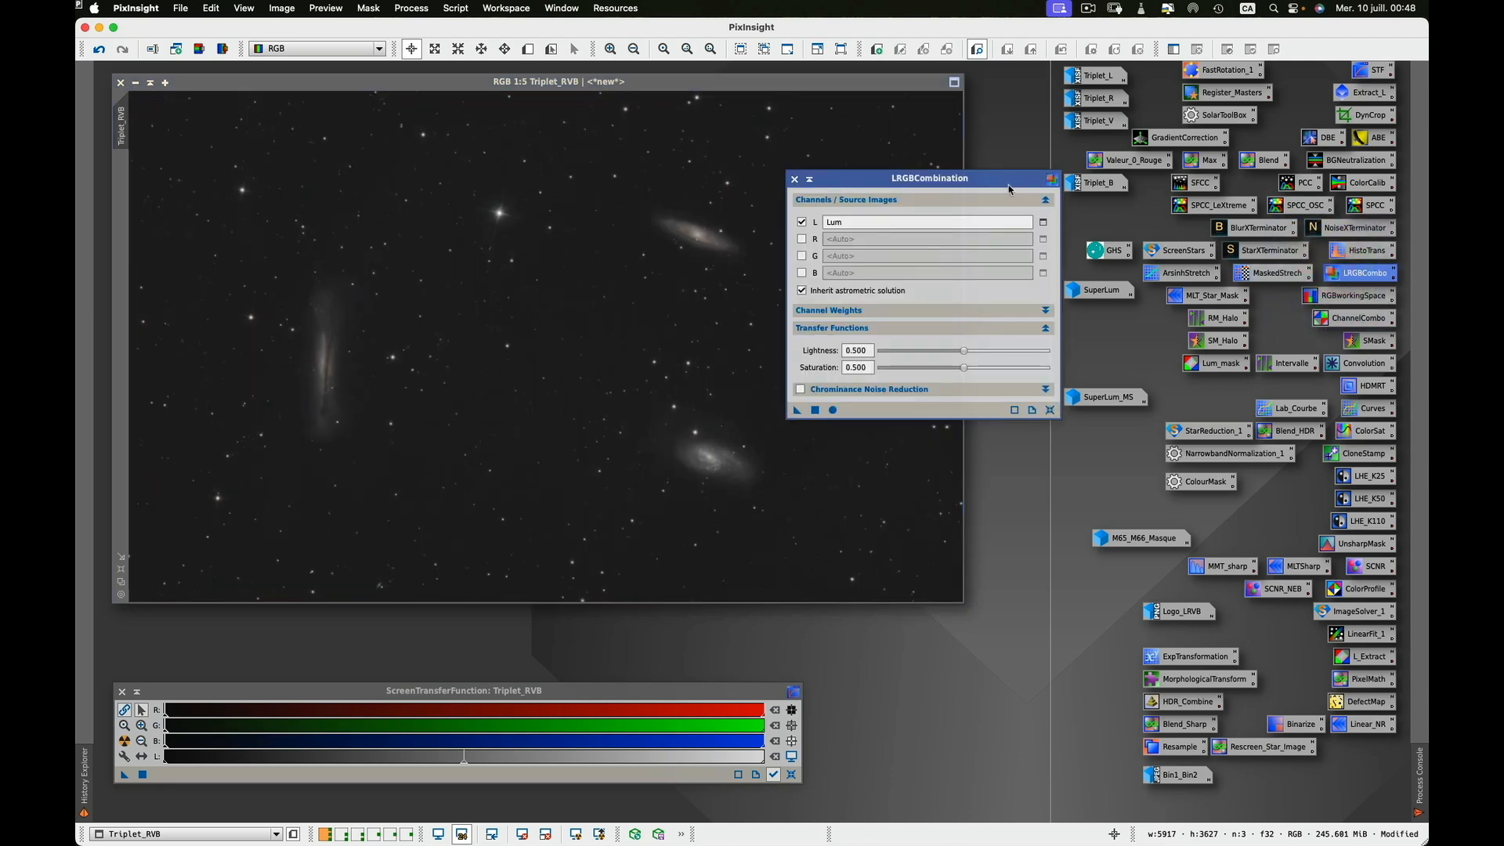
left_click_drag(1009, 185, 921, 243)
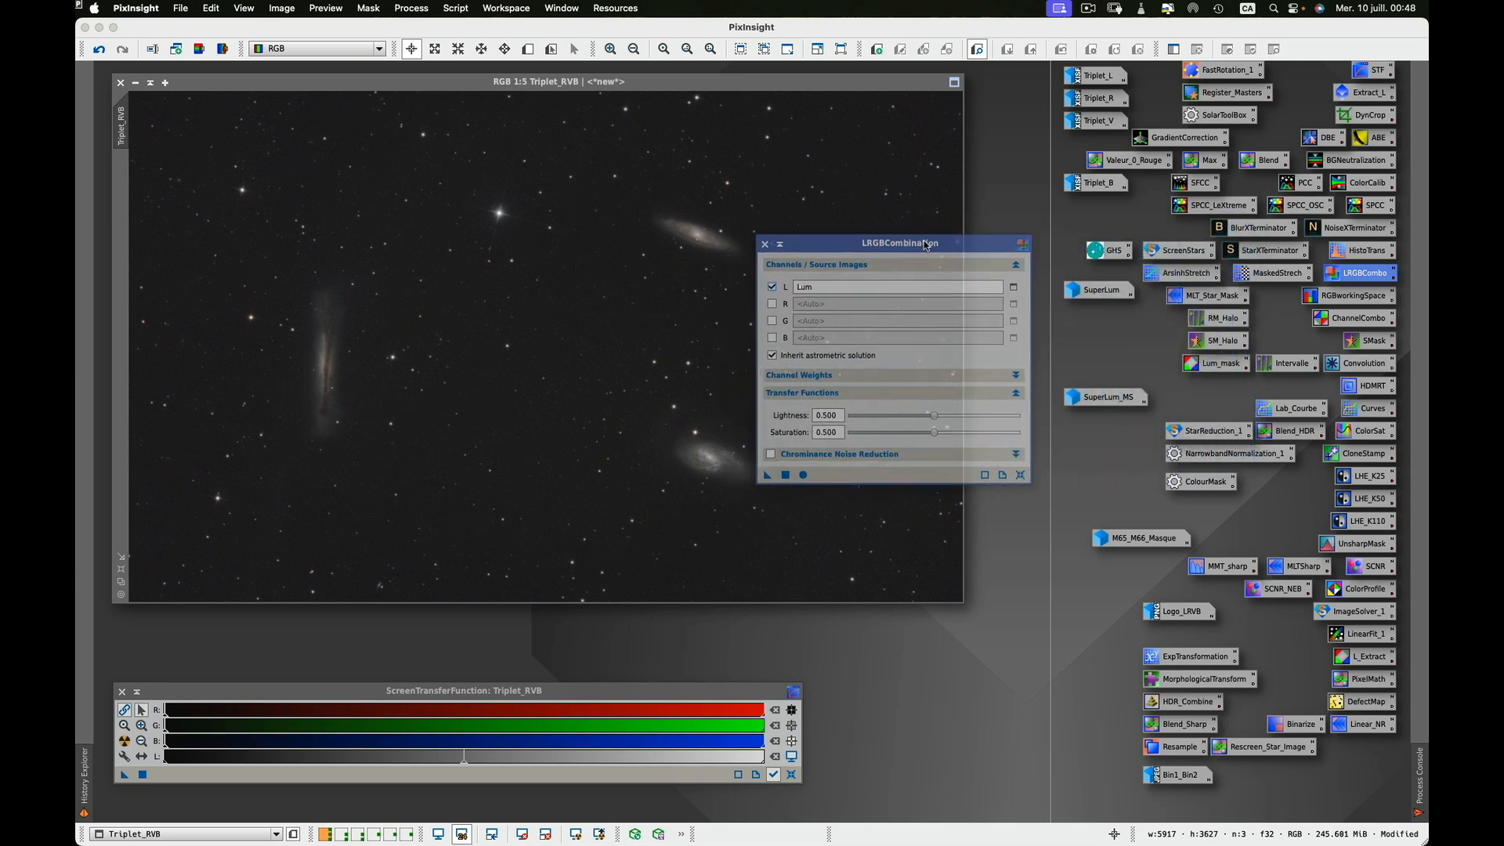
left_click_drag(1106, 291, 1183, 225)
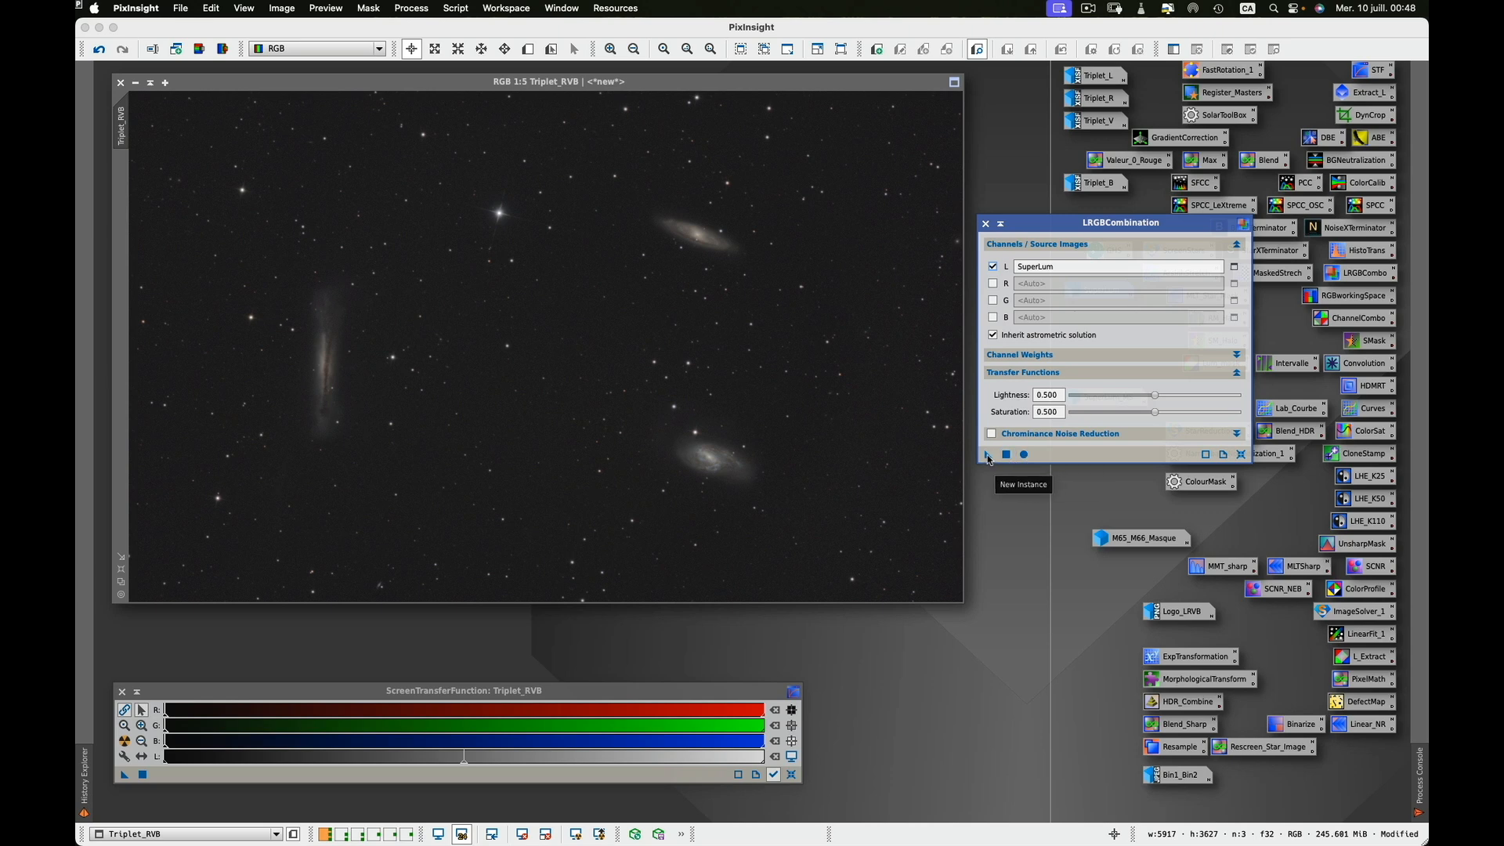
left_click_drag(988, 456, 531, 354)
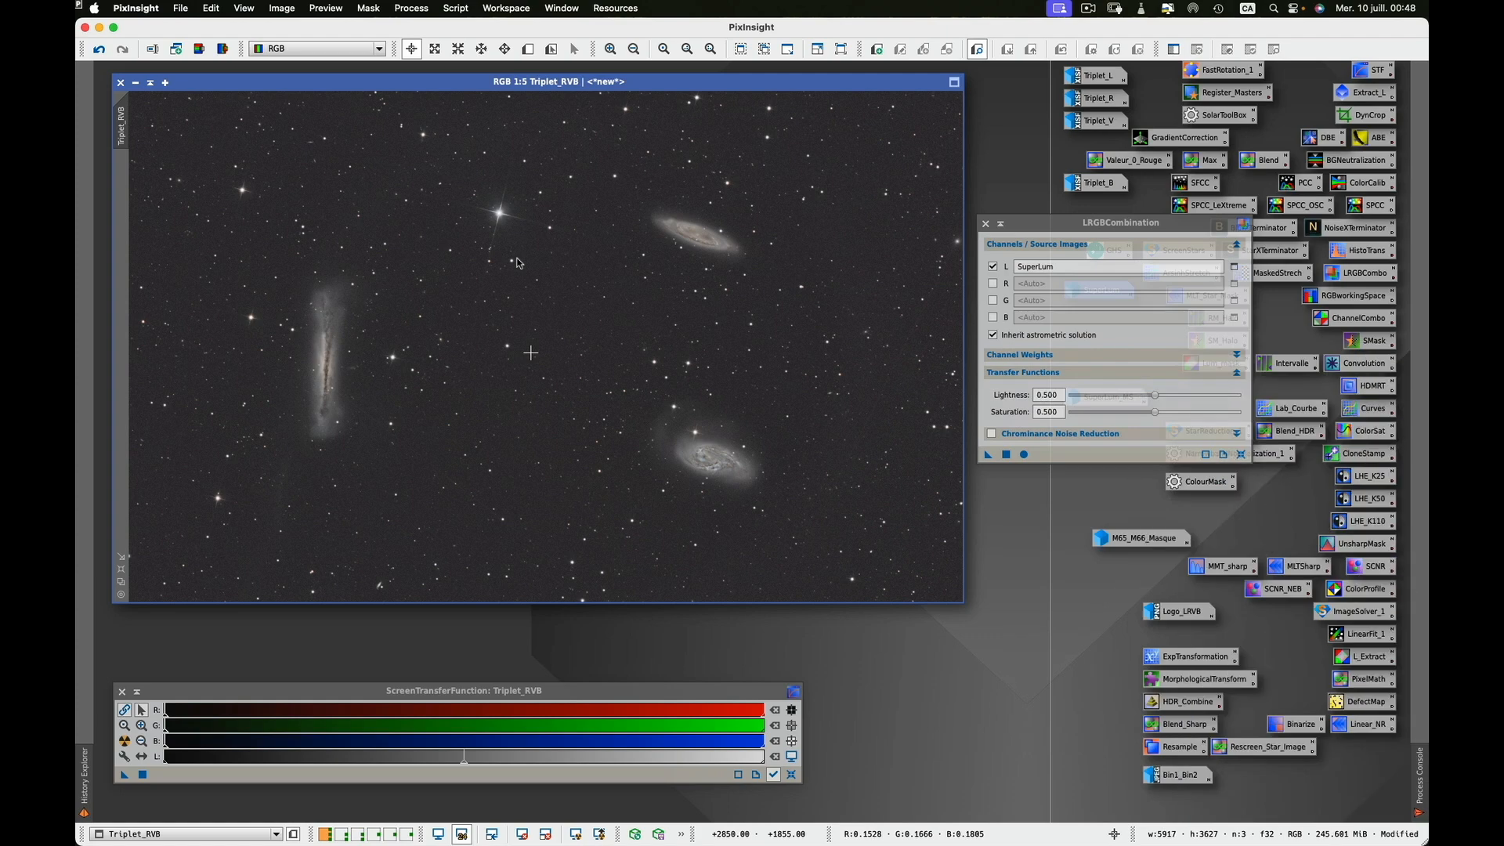
left_click(987, 225)
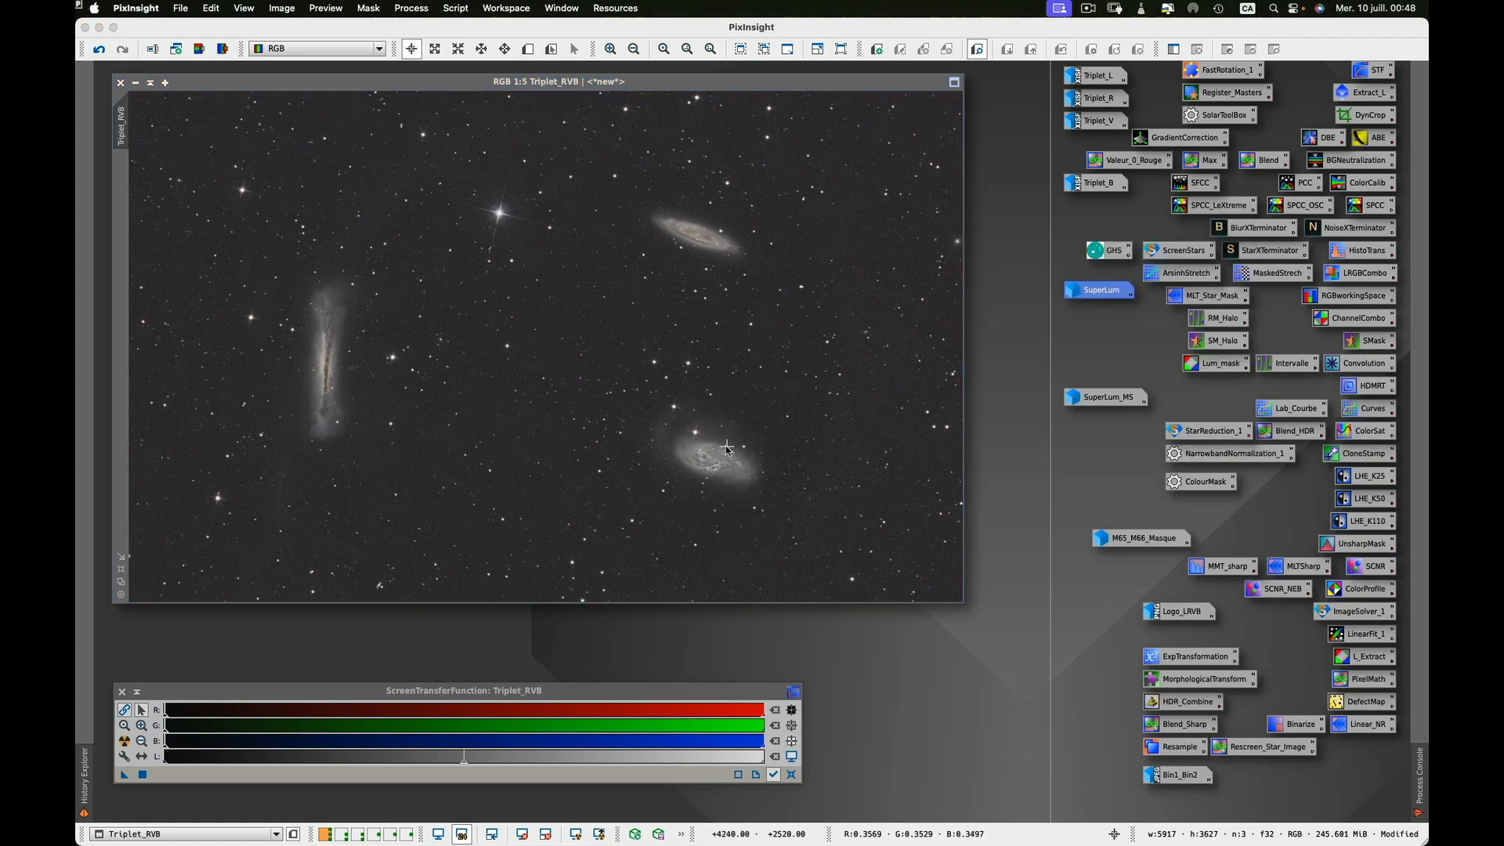
Step: Inspect the galaxies in Triplet_RVB up close and undo the luminance combination
key("super+plus")
key("super+plus")
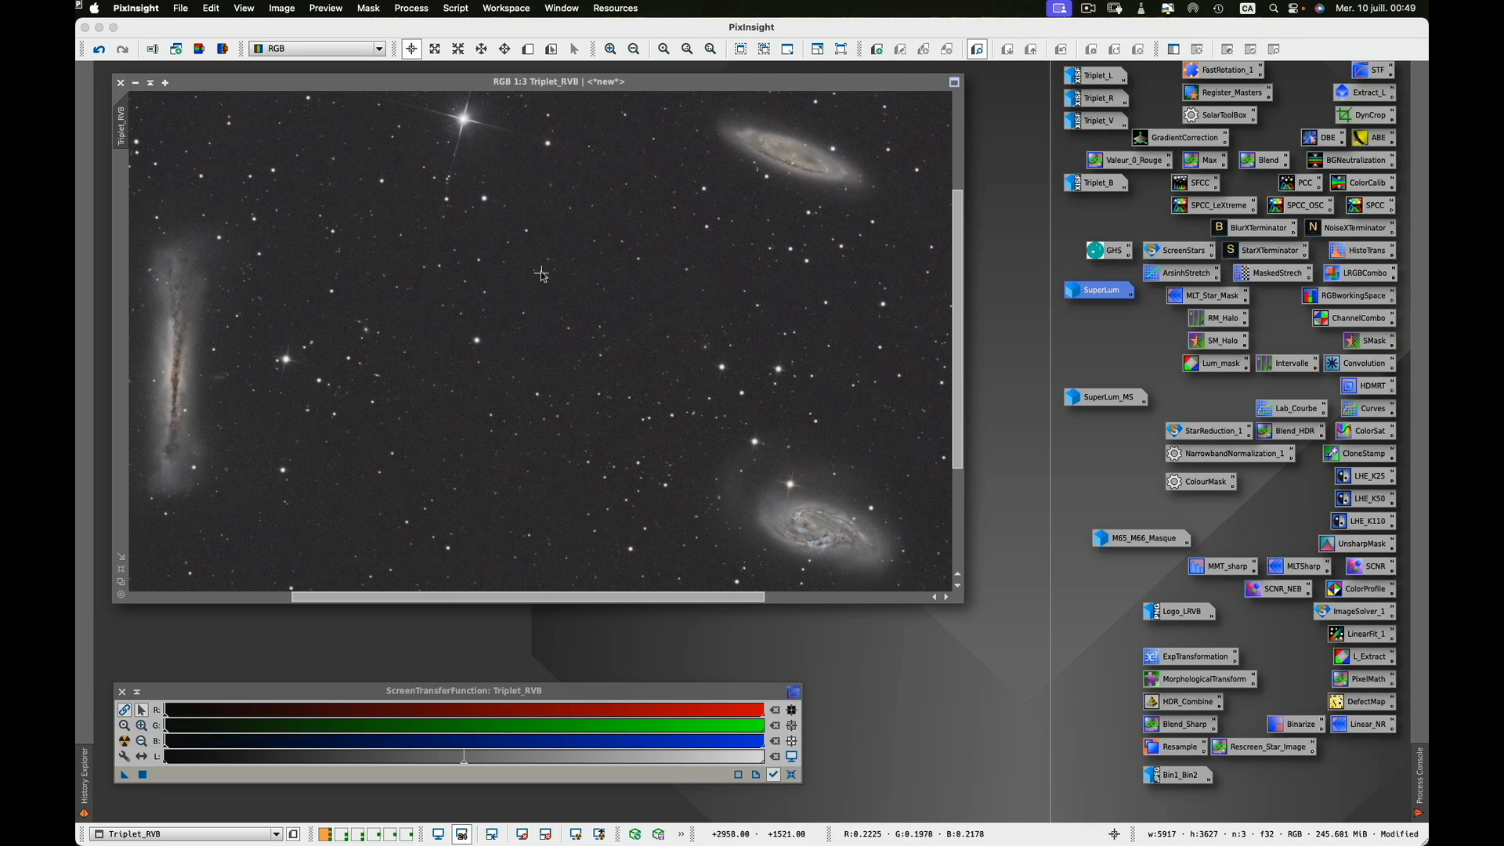
scroll(540, 271, "down", 1)
scroll(541, 274, "down", 1)
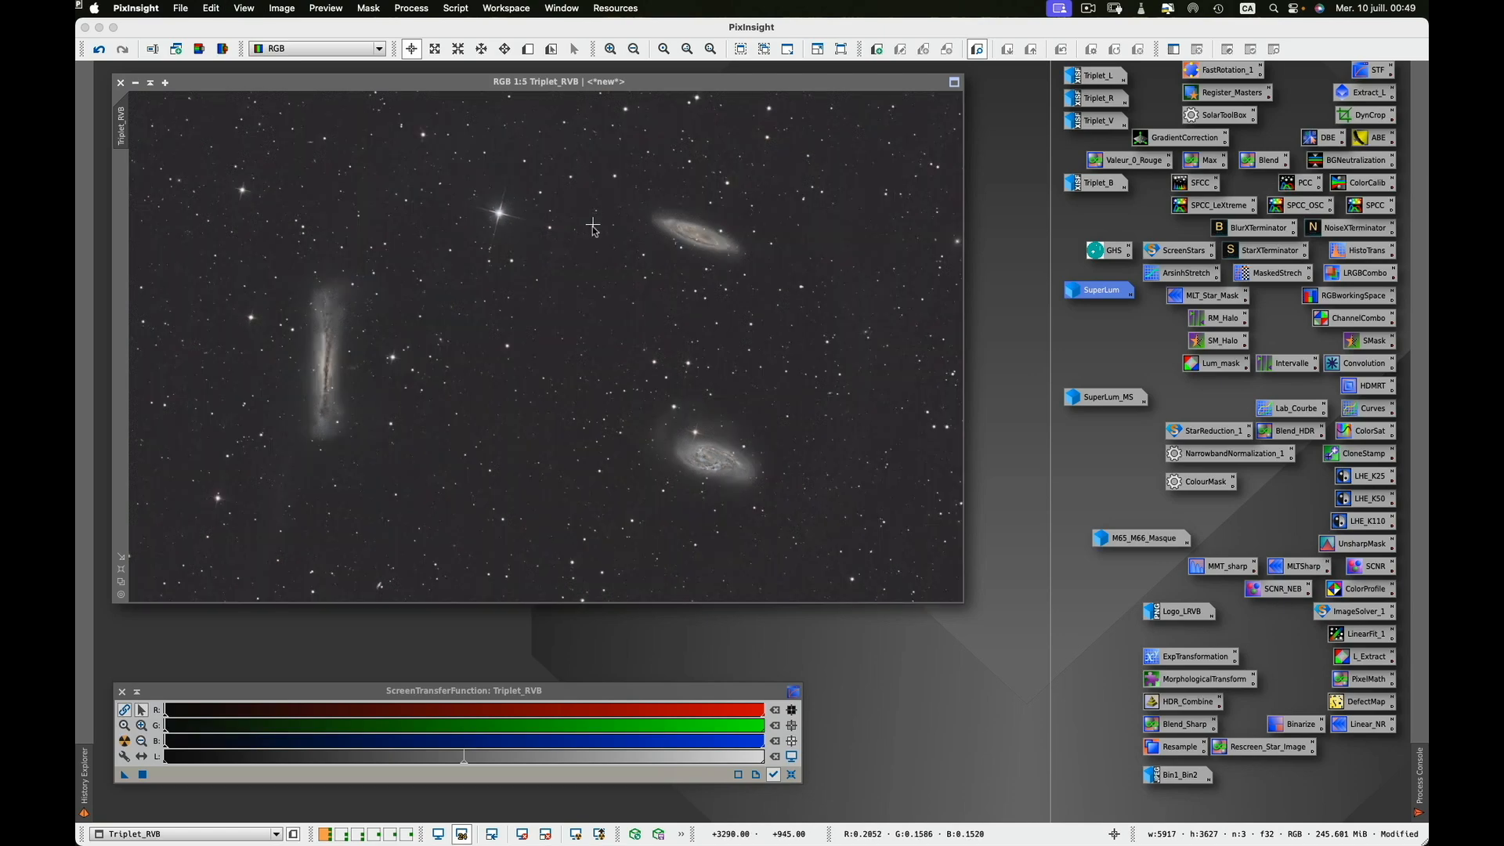
left_click(281, 87)
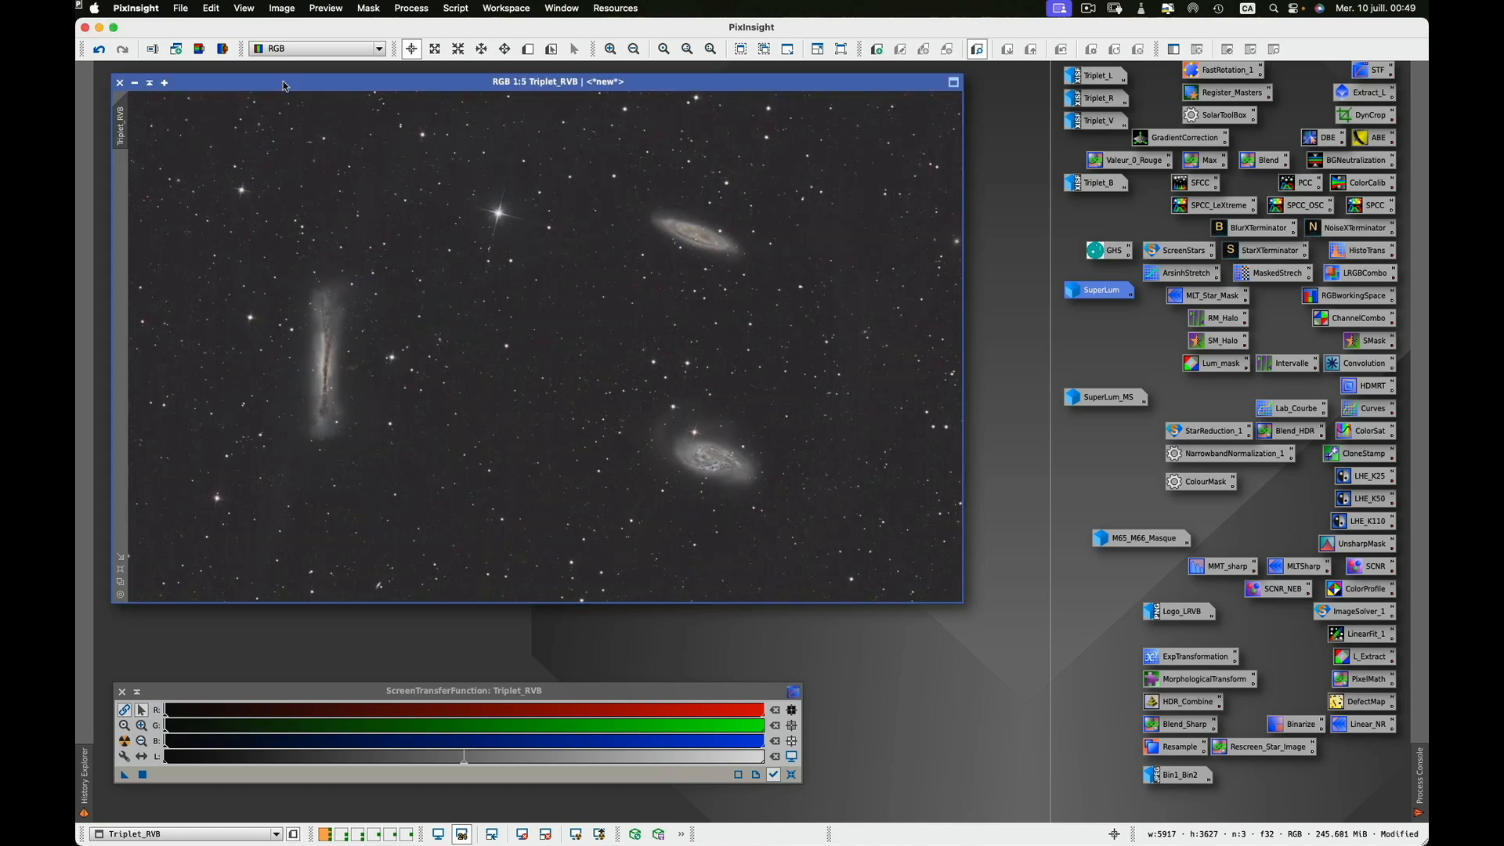
left_click(99, 51)
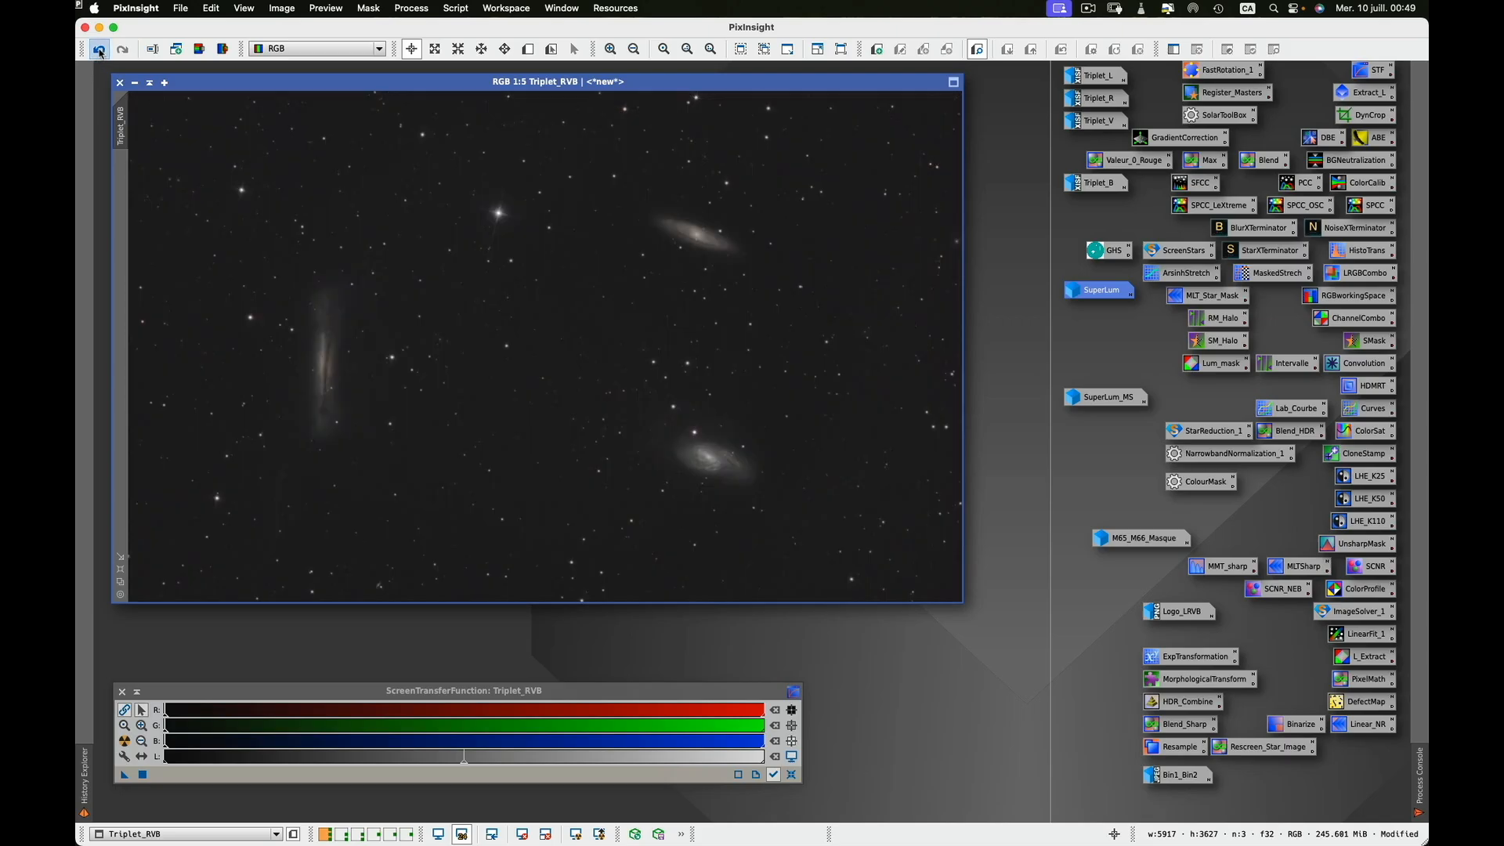
Step: Duplicate the stretched Triplet_RVB image and name the copy Triplet_RVB_MS
left_click_drag(123, 131, 201, 247)
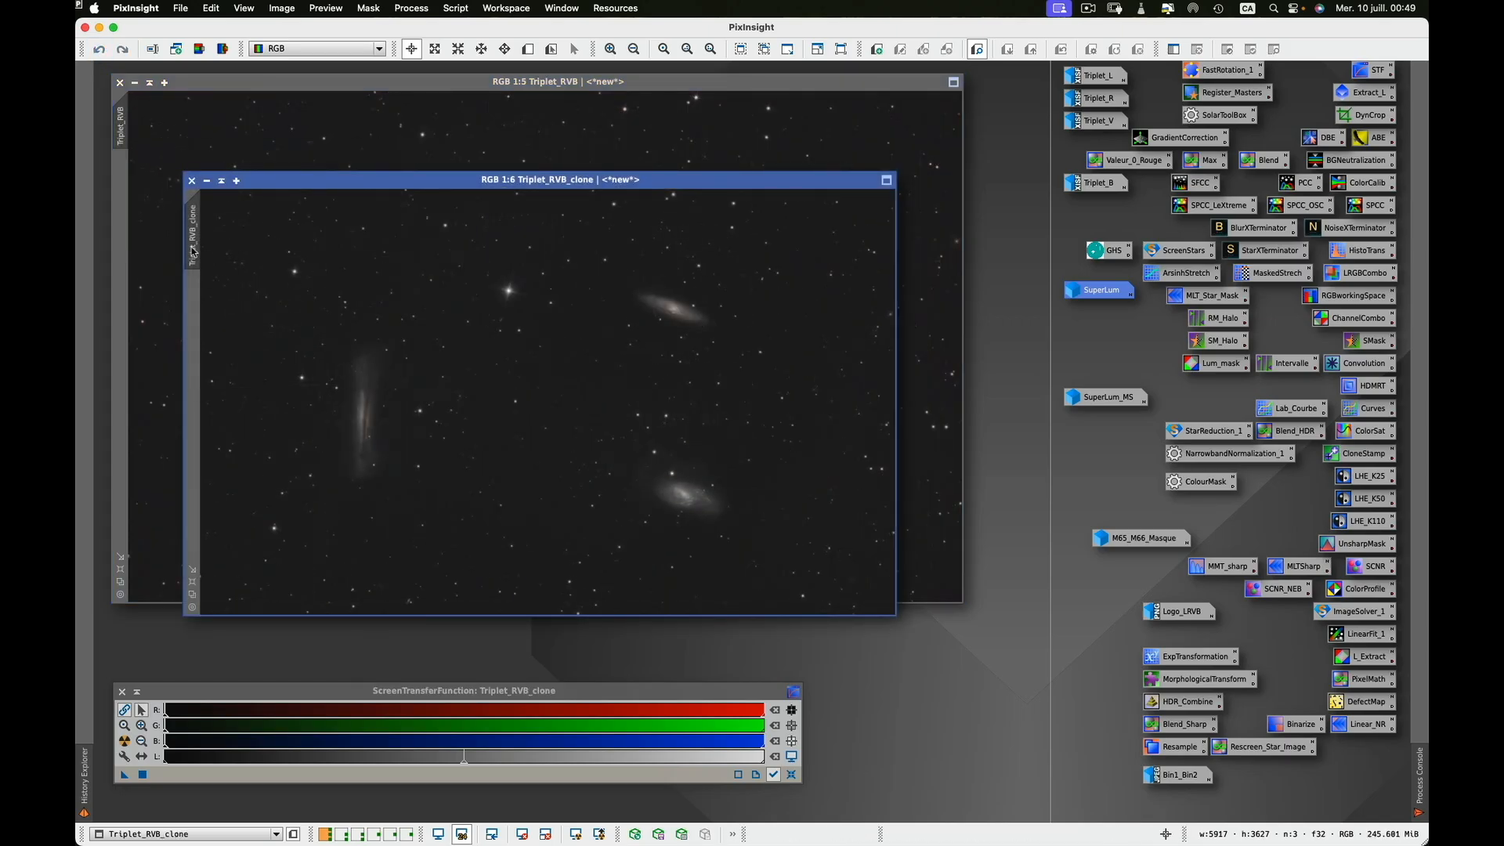
double_click(193, 251)
left_click(728, 431)
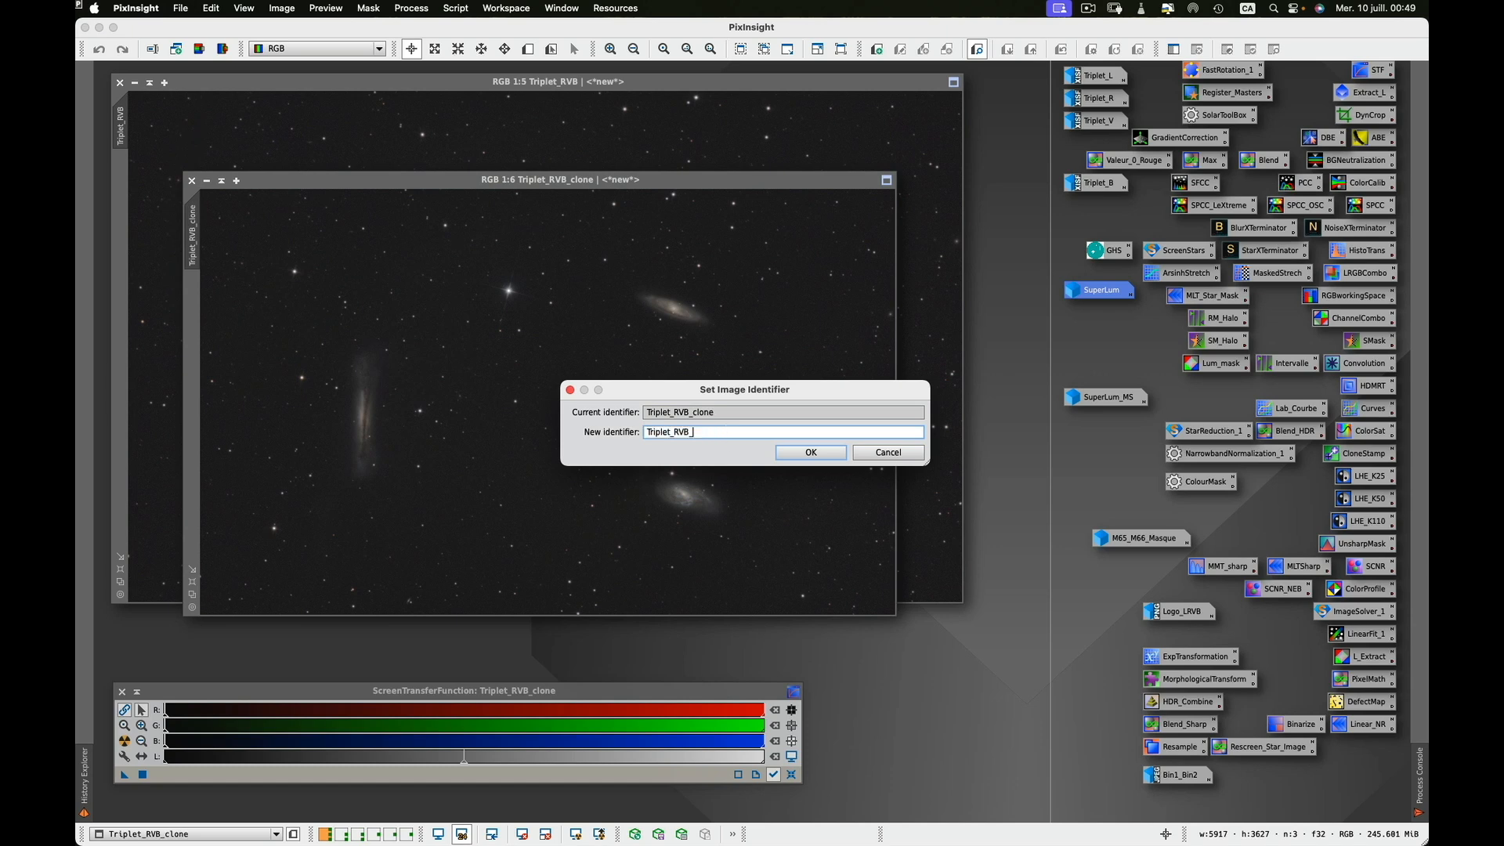
type("MS")
left_click(810, 452)
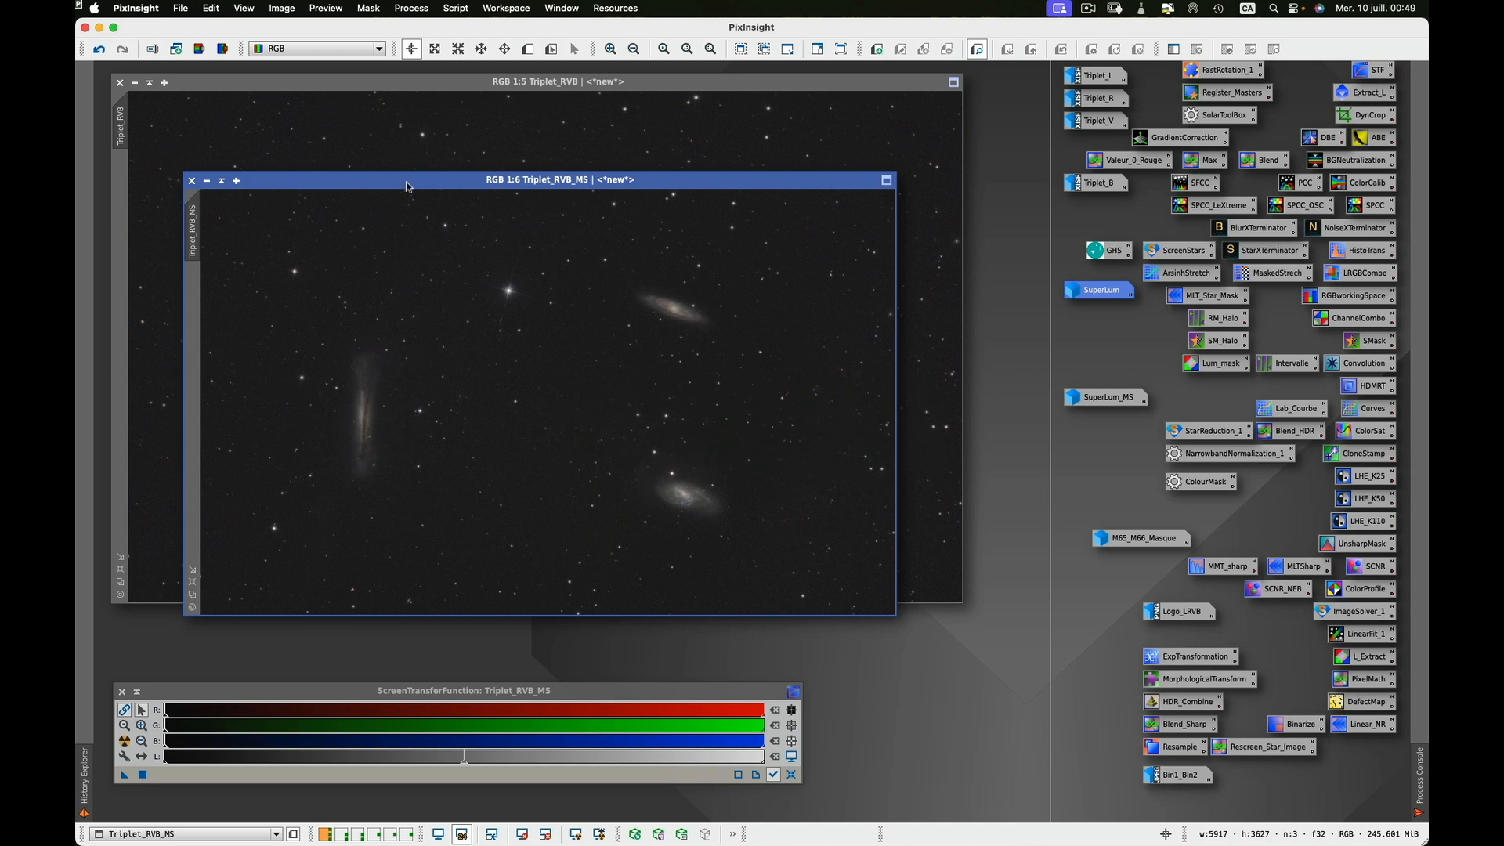
Step: Redo the luminance combination on the original Triplet_RVB image and minimise its window
left_click_drag(410, 180, 418, 237)
left_click(221, 127)
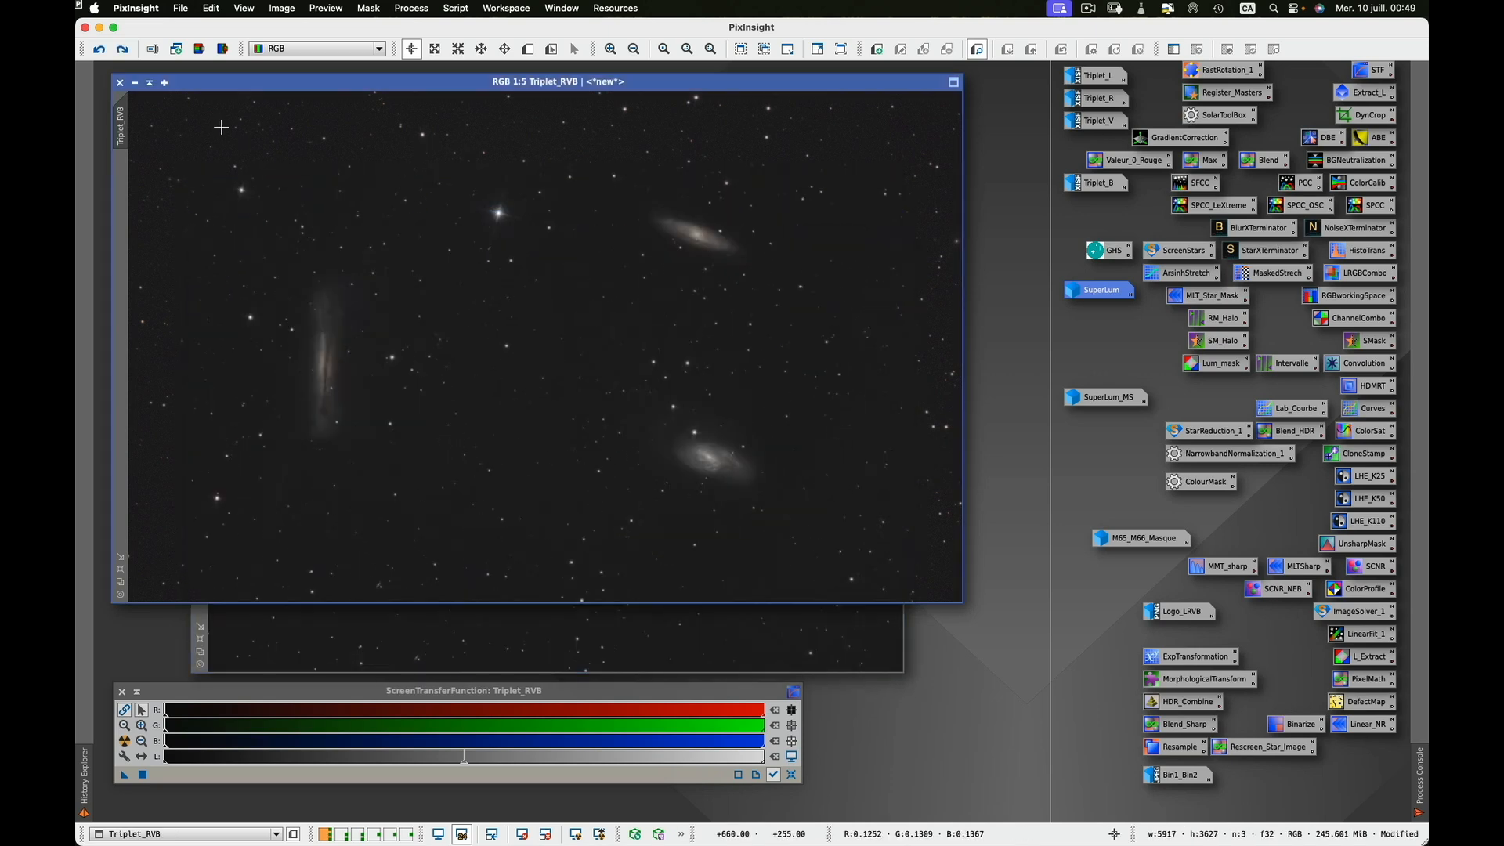
left_click(123, 49)
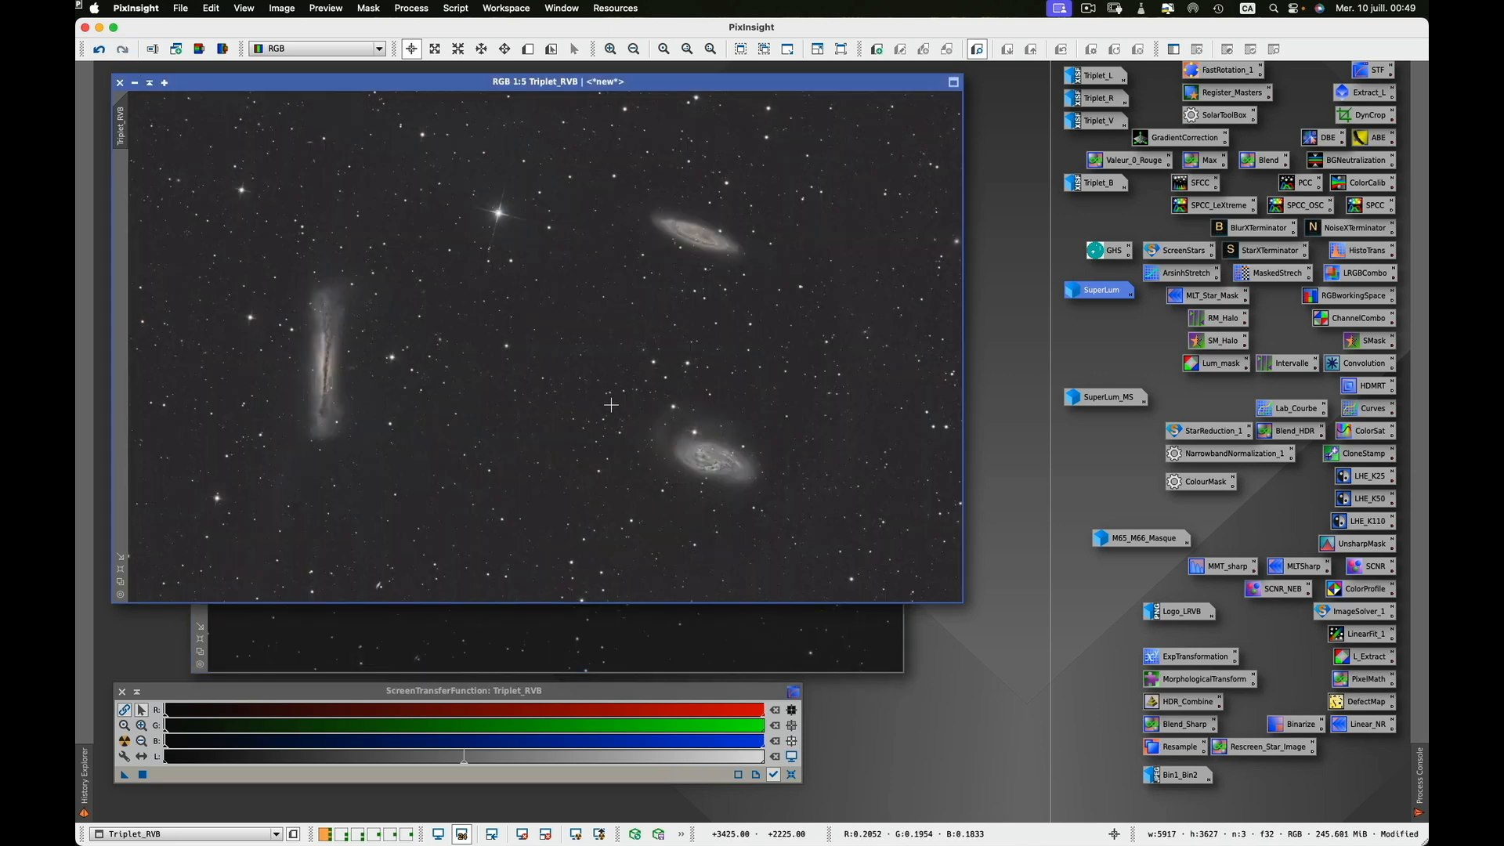
left_click(135, 82)
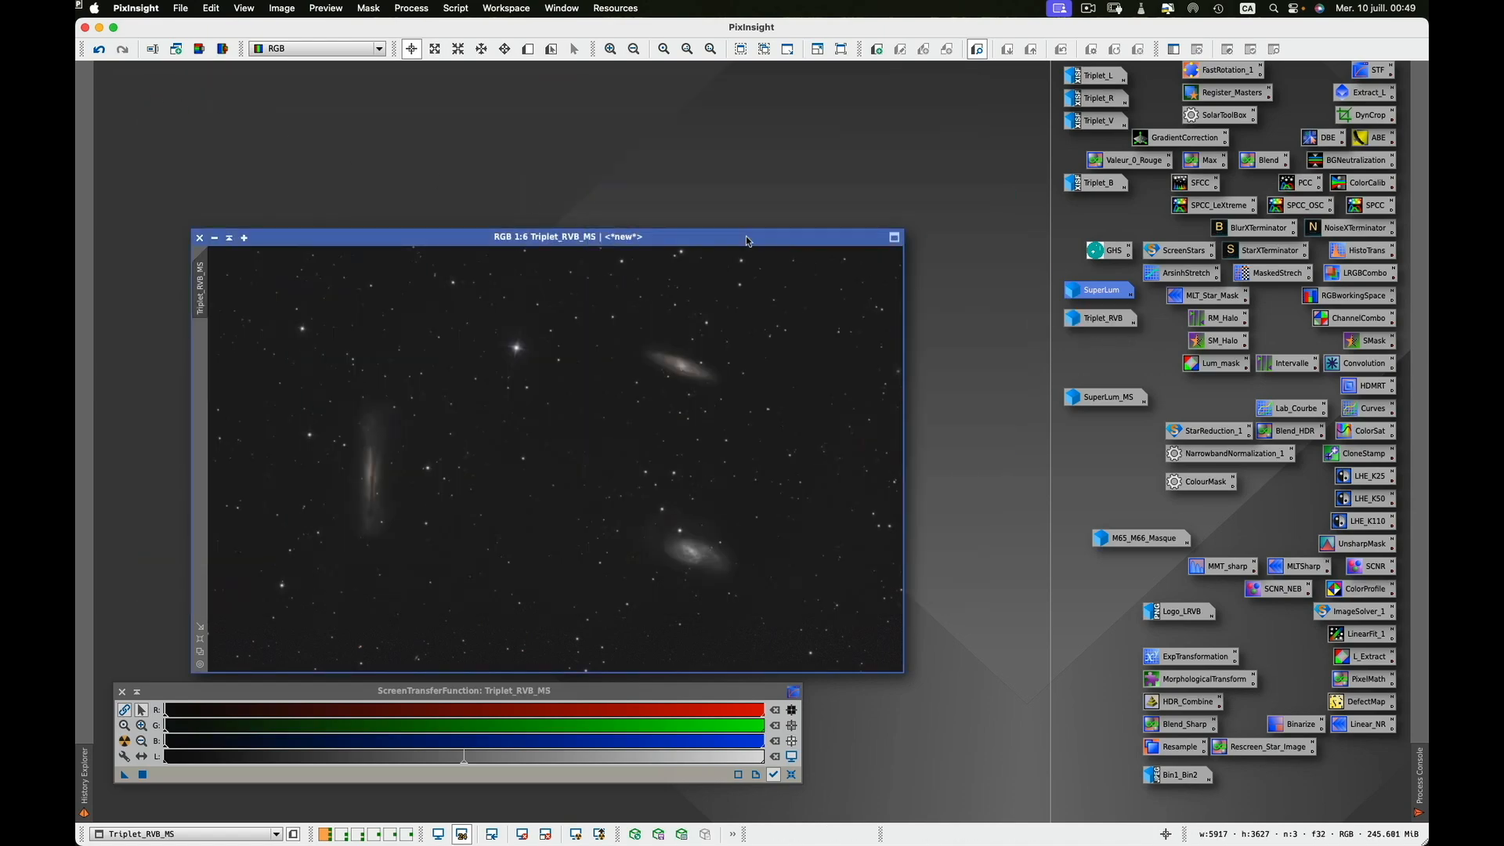
Step: Enlarge the Triplet_RVB_MS window and open the ImageBlend script with Triplet_RVB_MS as the base image
left_click_drag(747, 241, 672, 102)
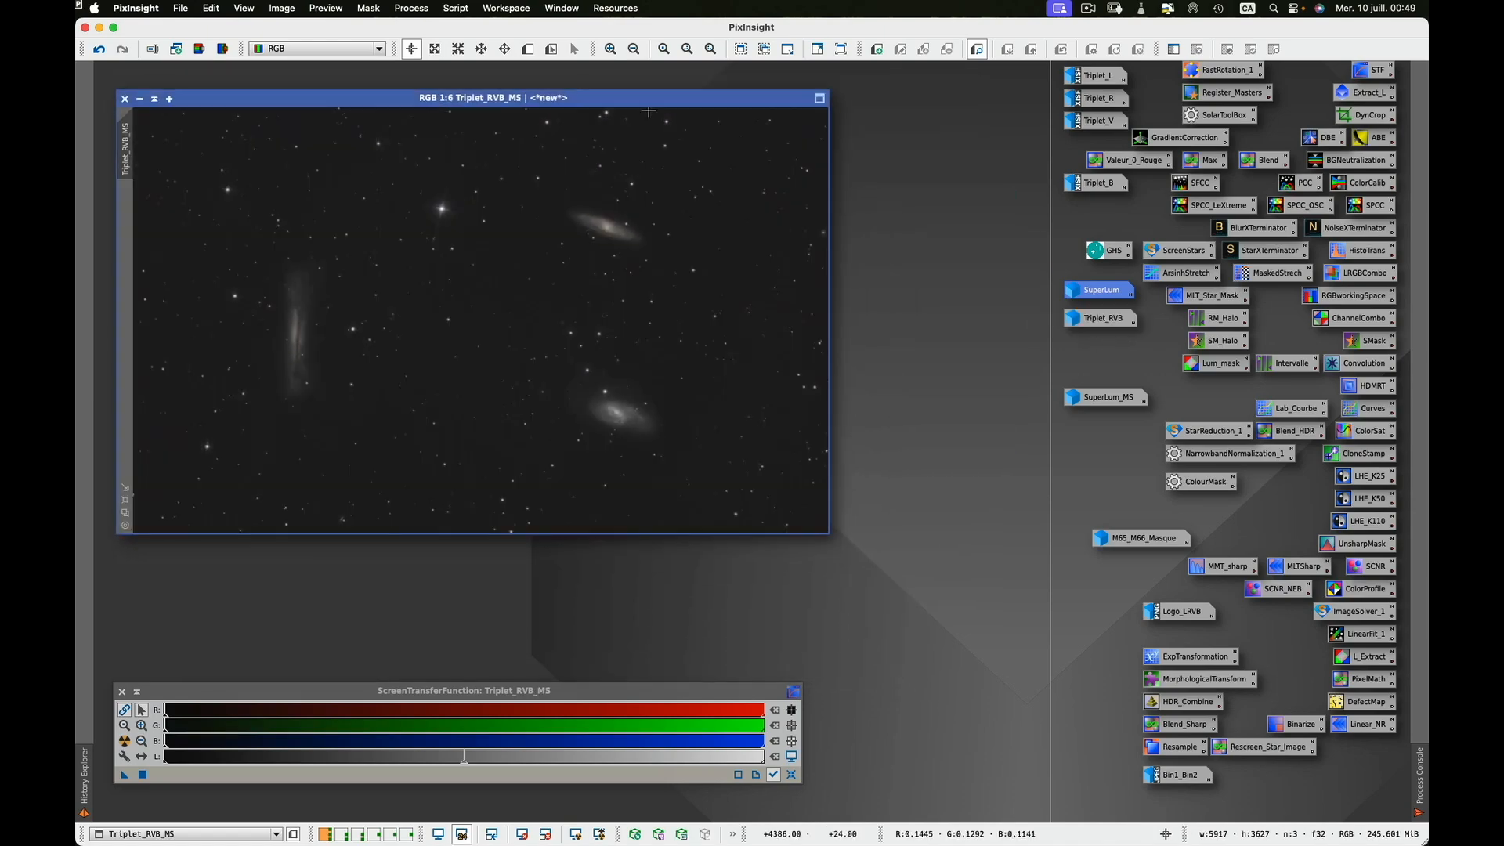
left_click(124, 503)
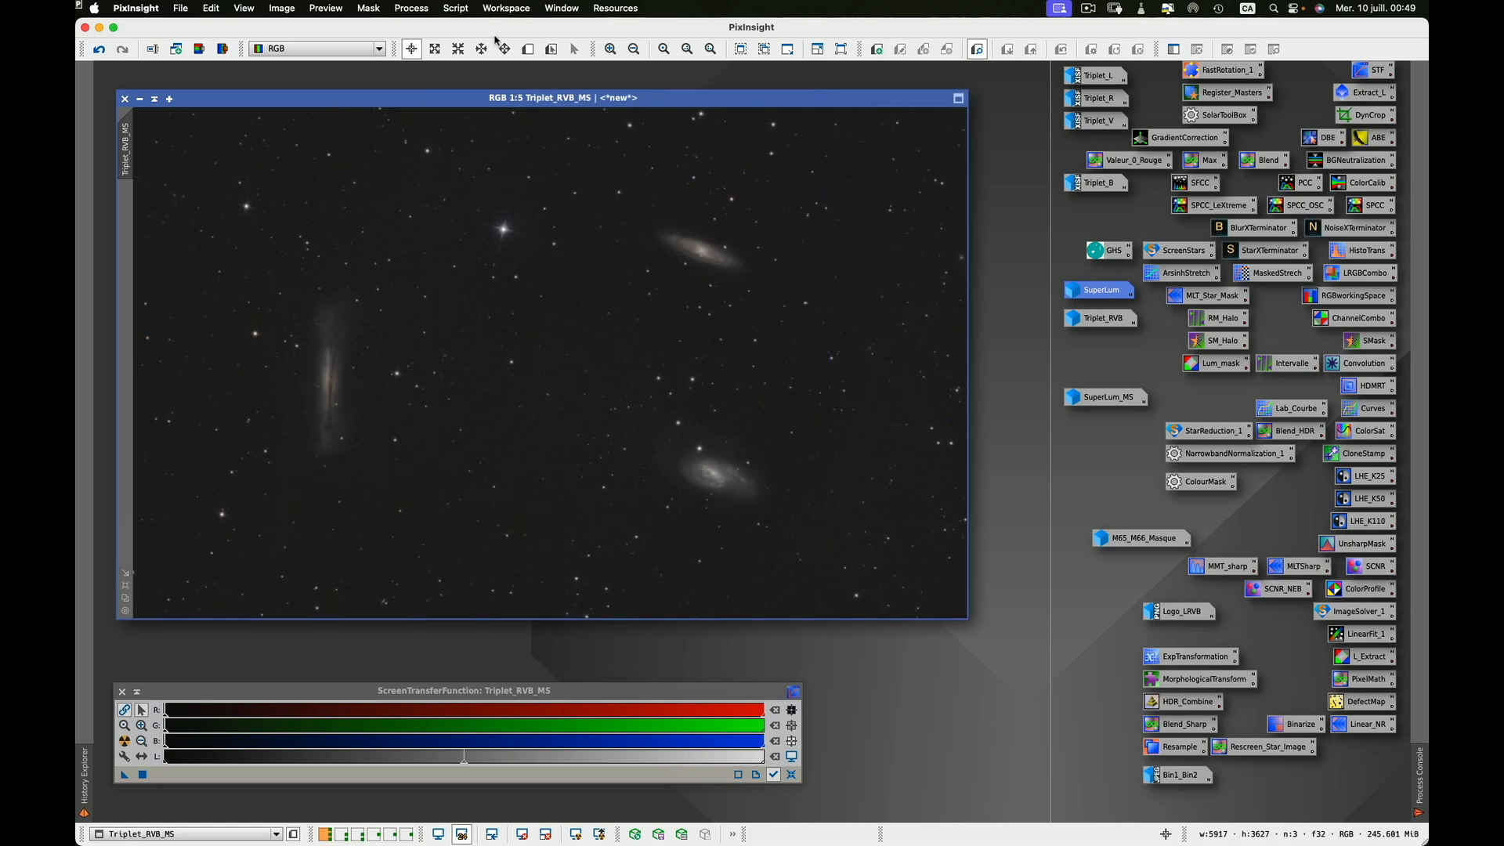
left_click(455, 9)
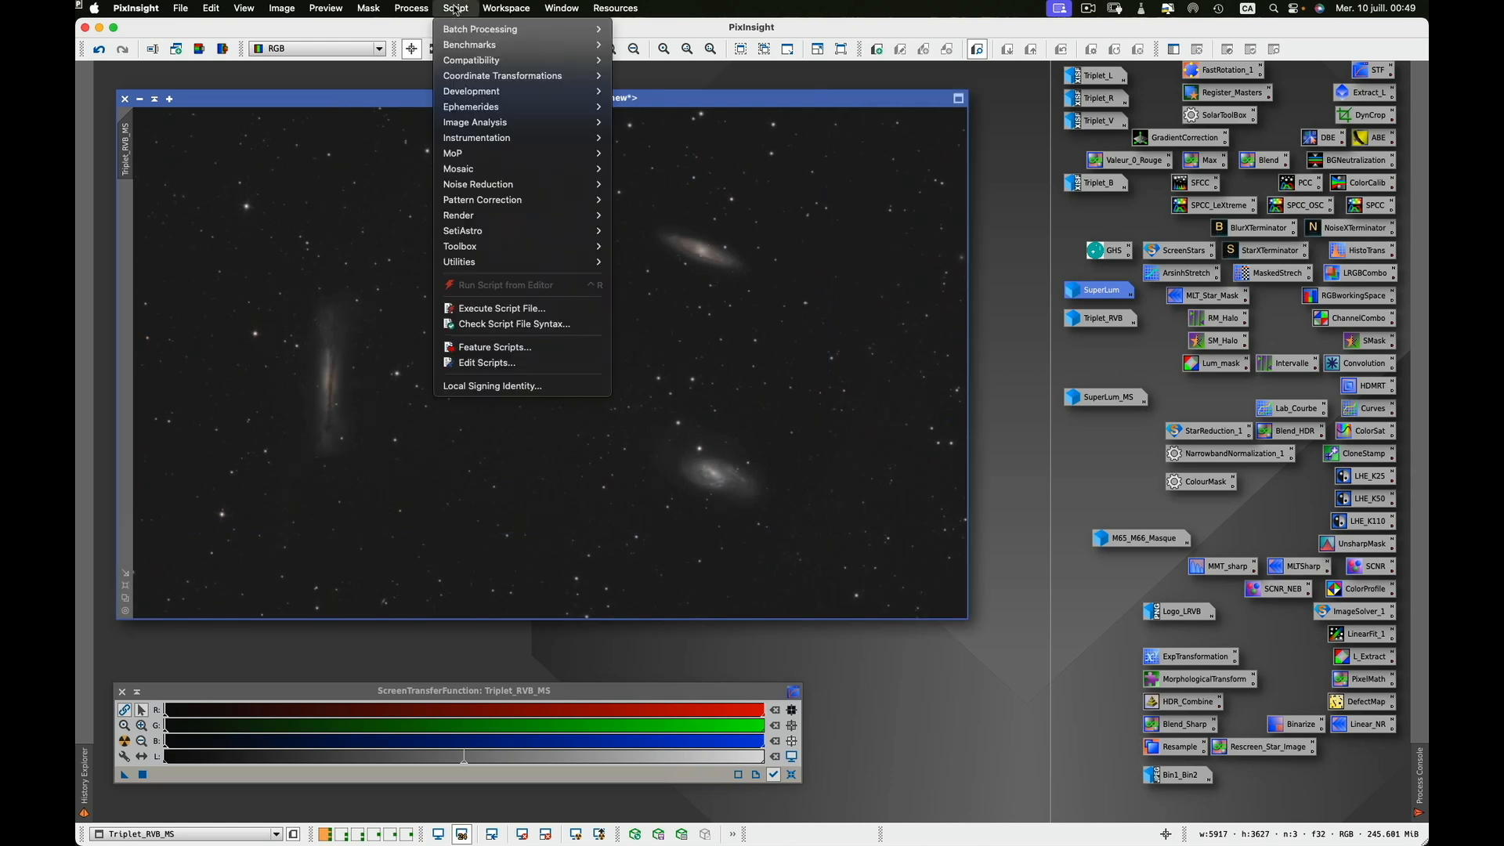
mouse_move(488, 265)
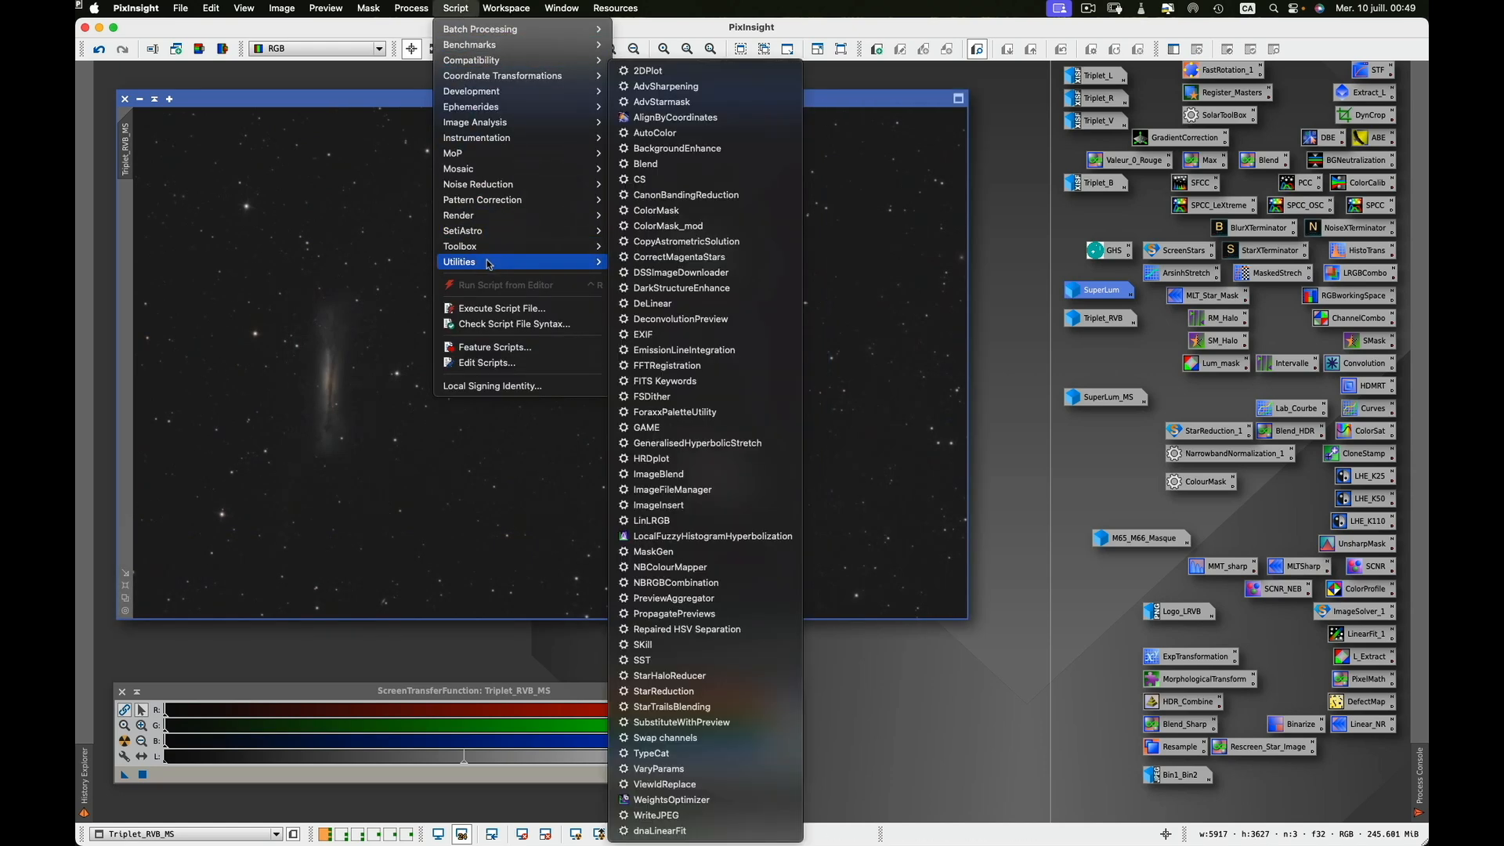
left_click(686, 475)
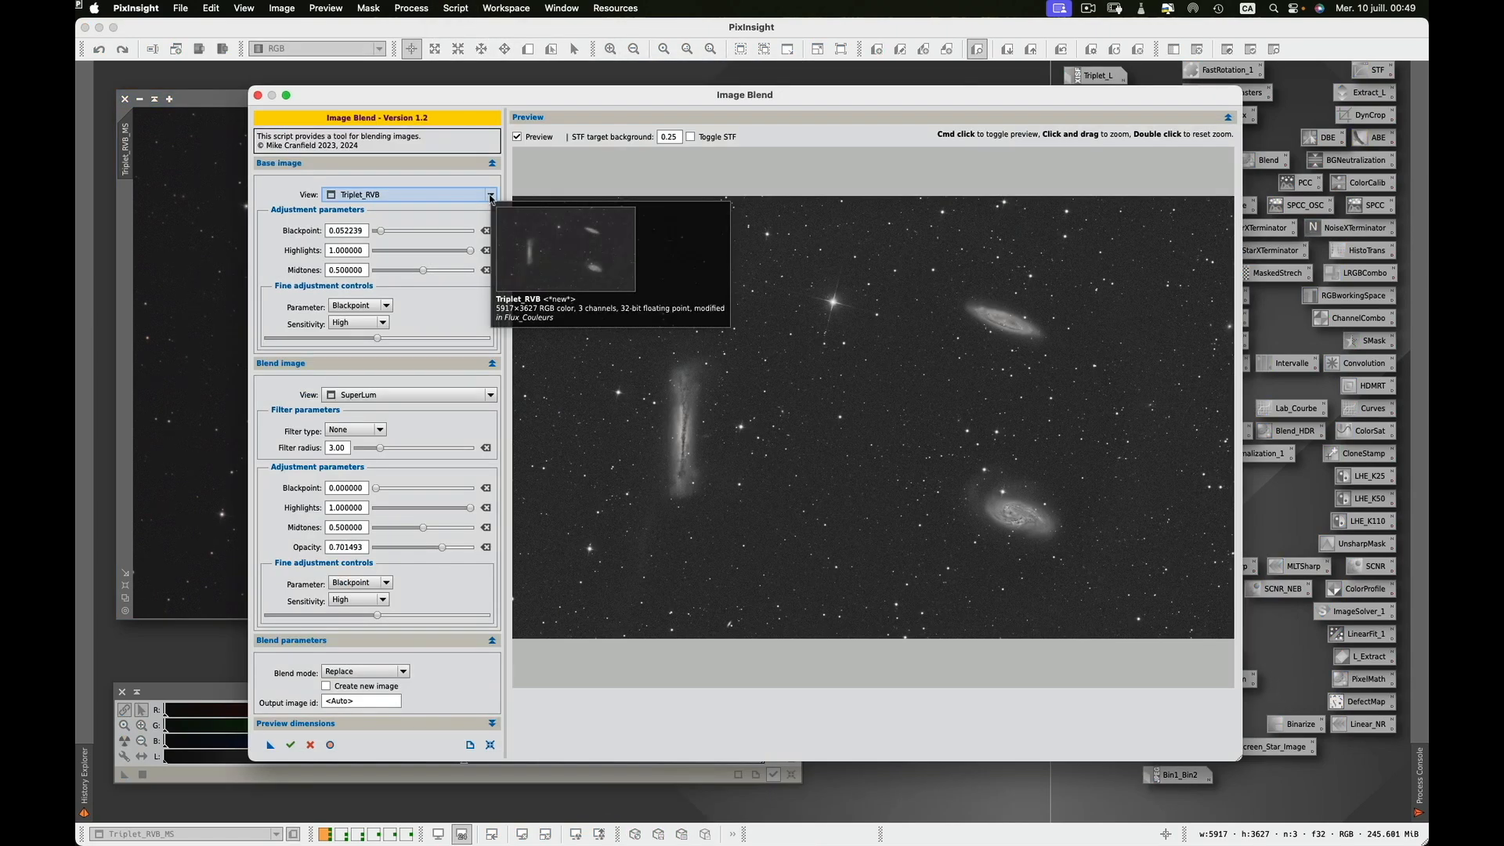
left_click(491, 195)
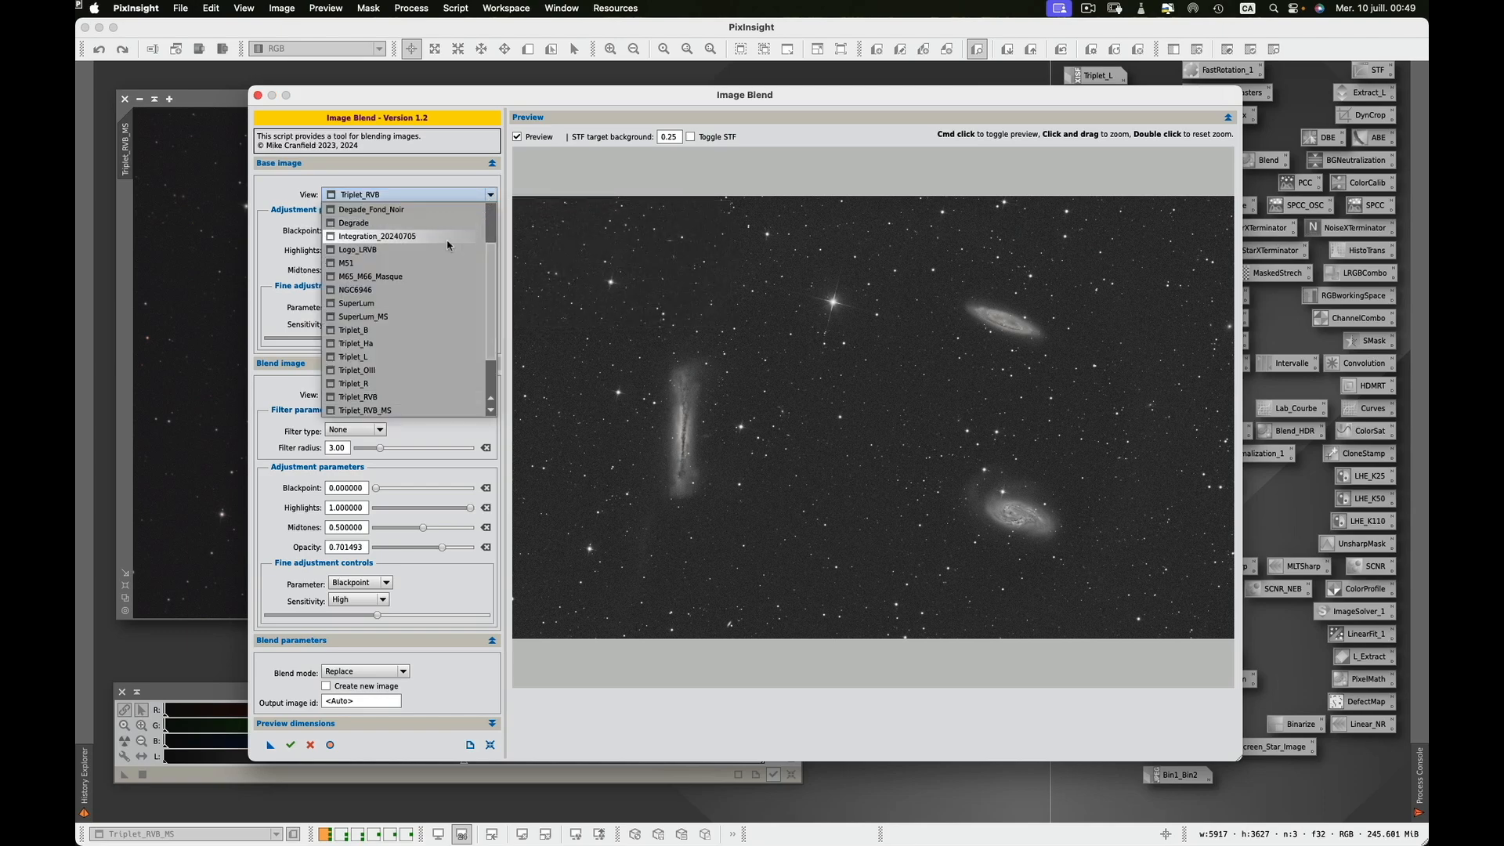
scroll(407, 329, "down", 2)
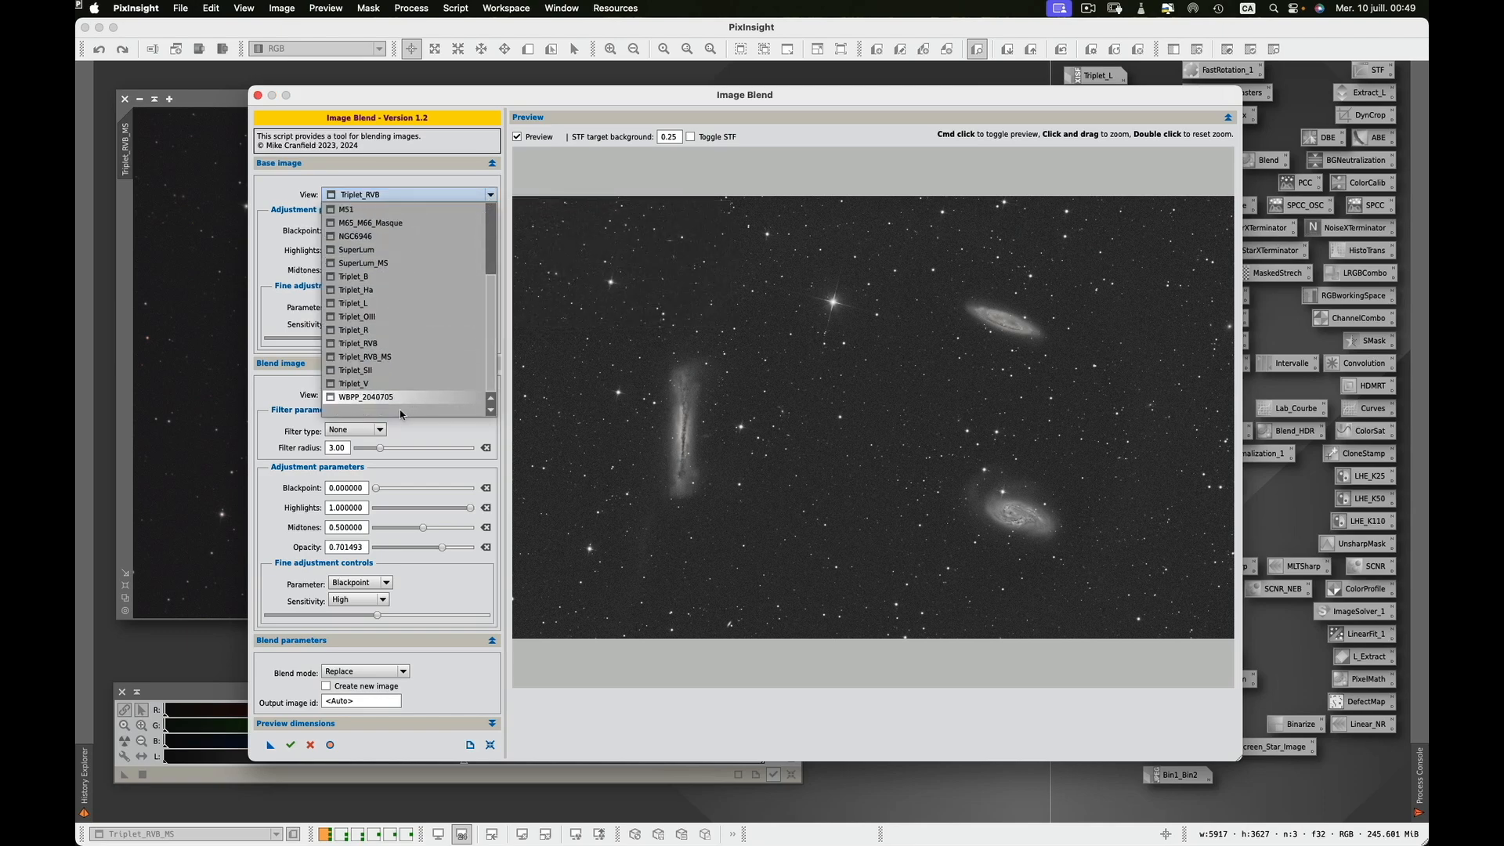
left_click(393, 359)
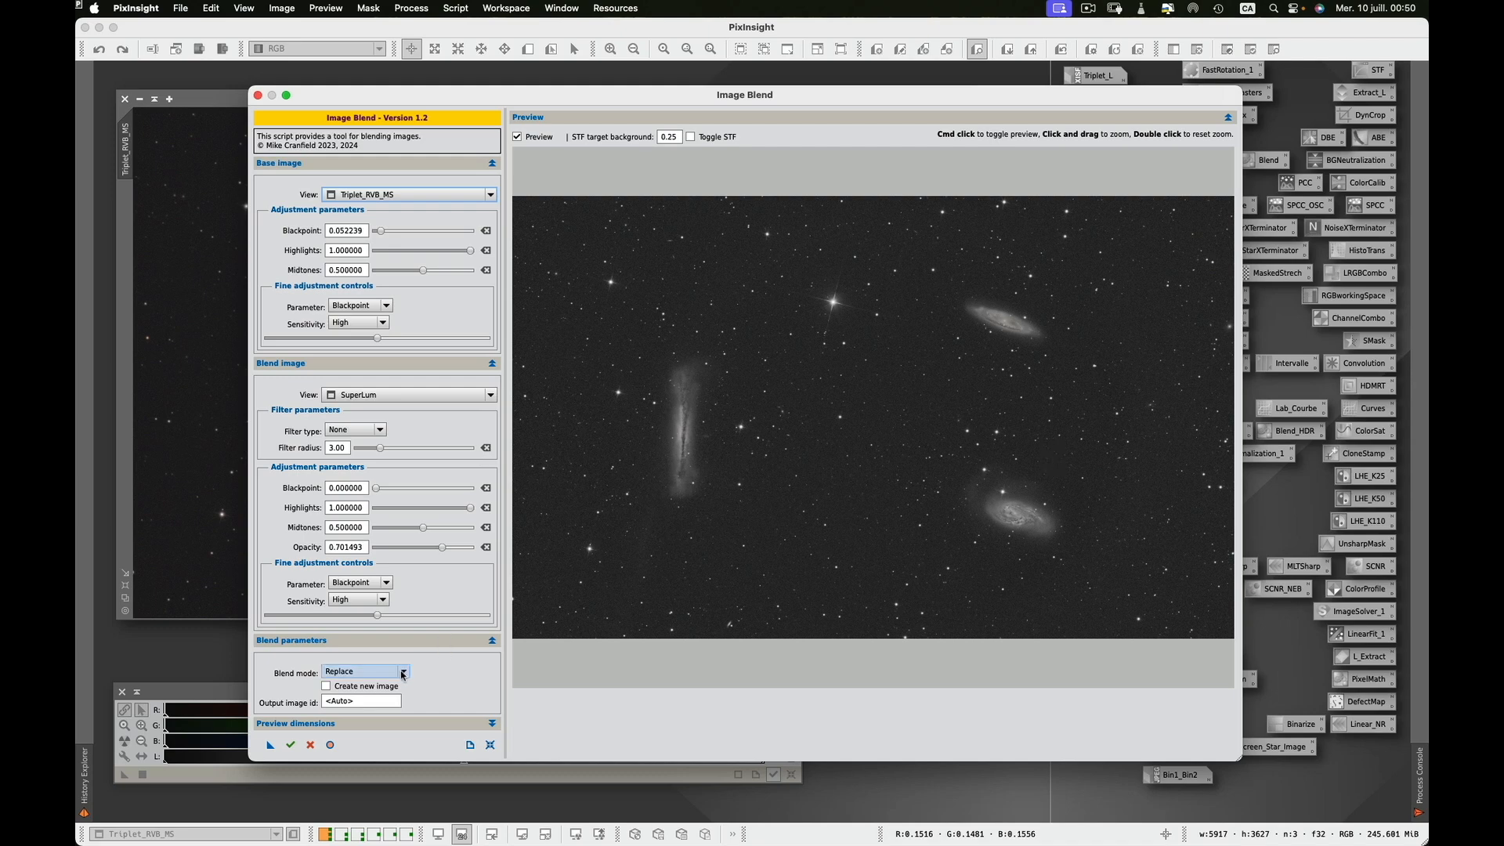
Step: Set the blend mode to Lightness for blending SuperLum into the base image
mouse_move(404, 676)
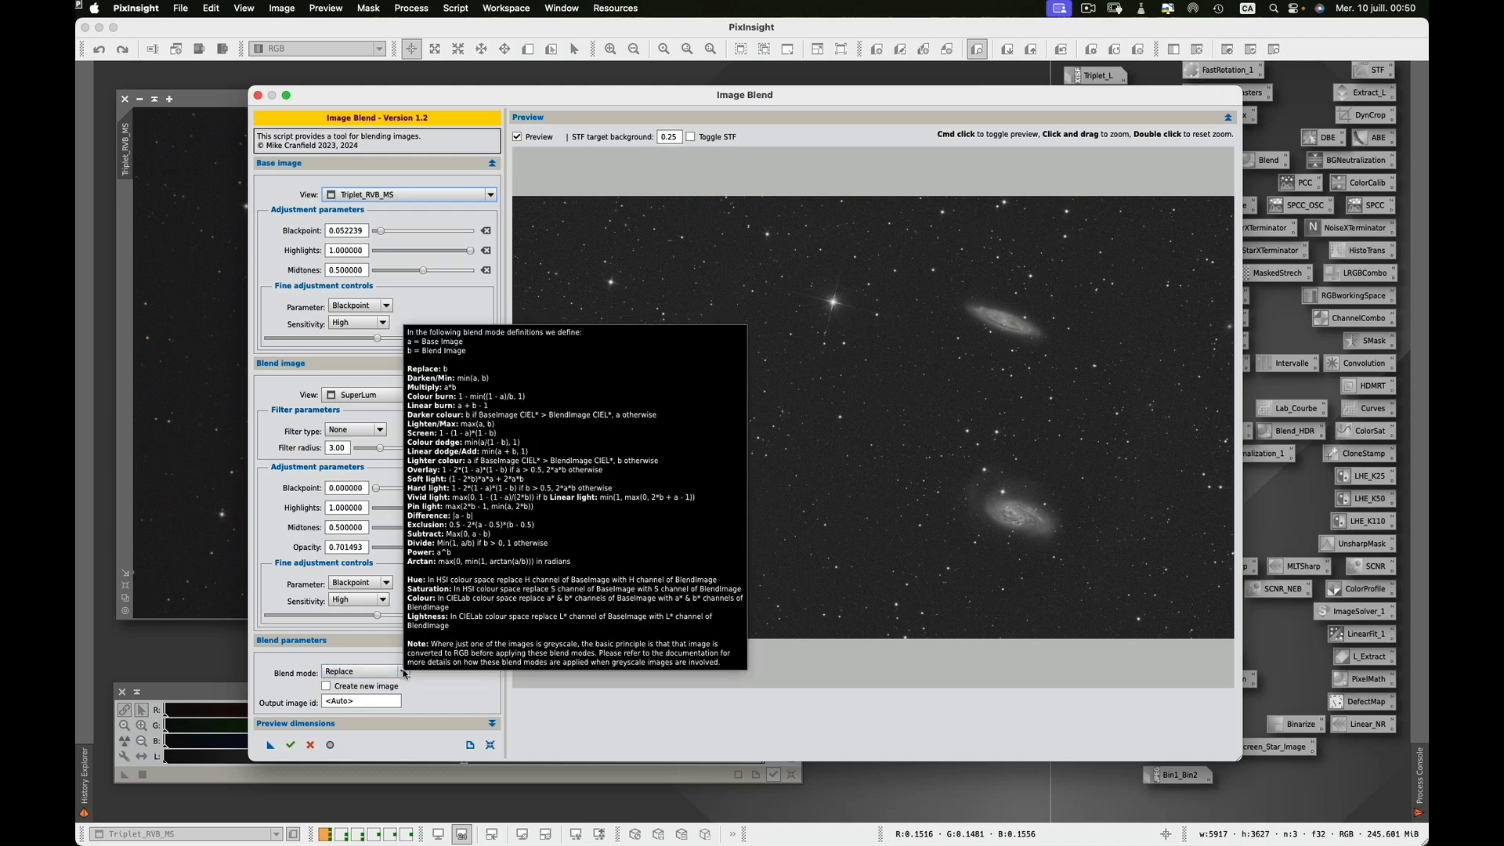
left_click(404, 672)
scroll(409, 541, "down", 8)
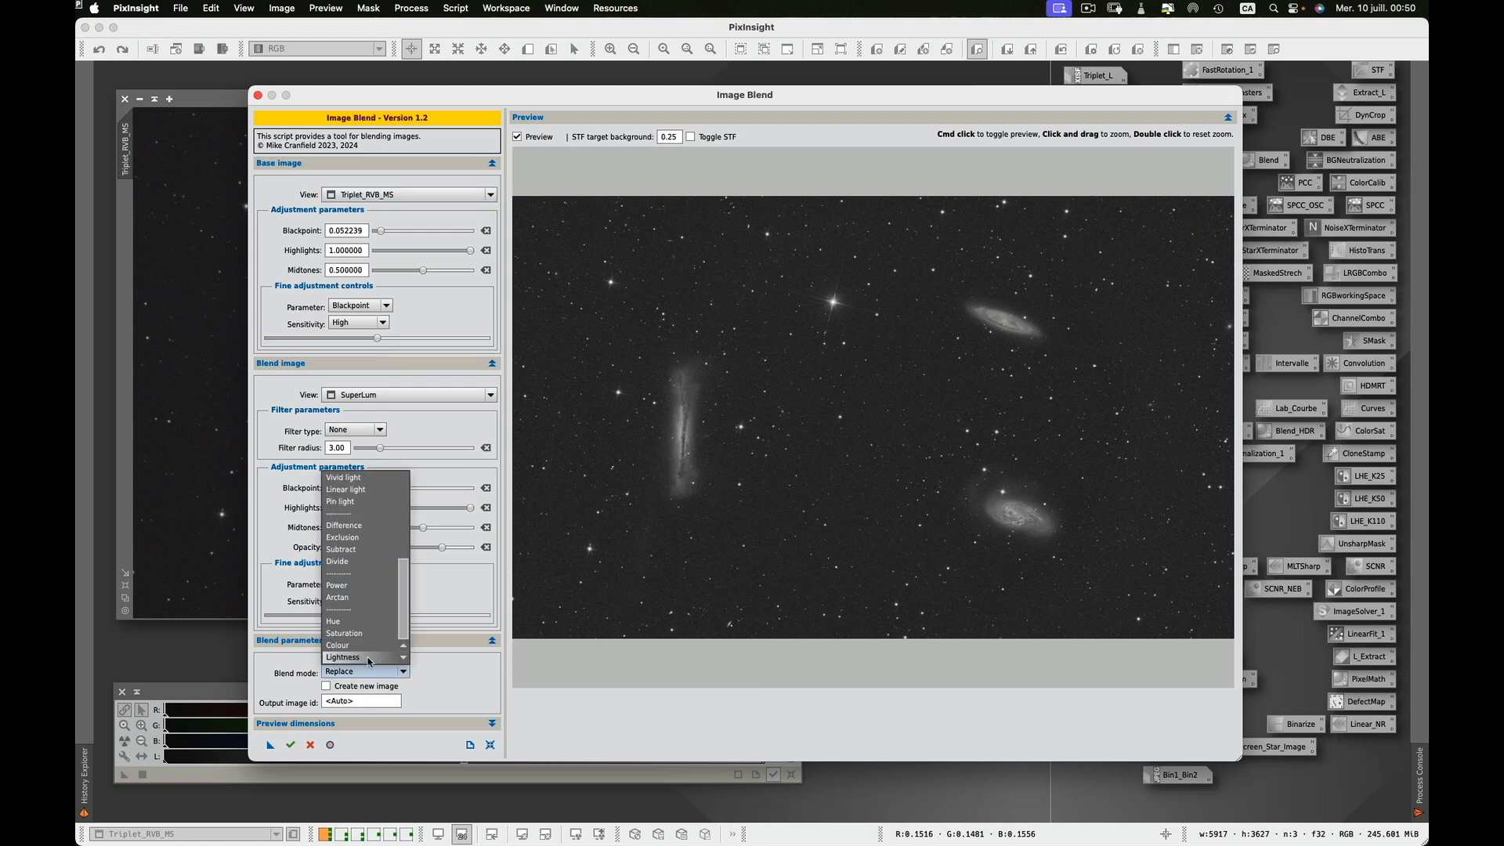
left_click(369, 659)
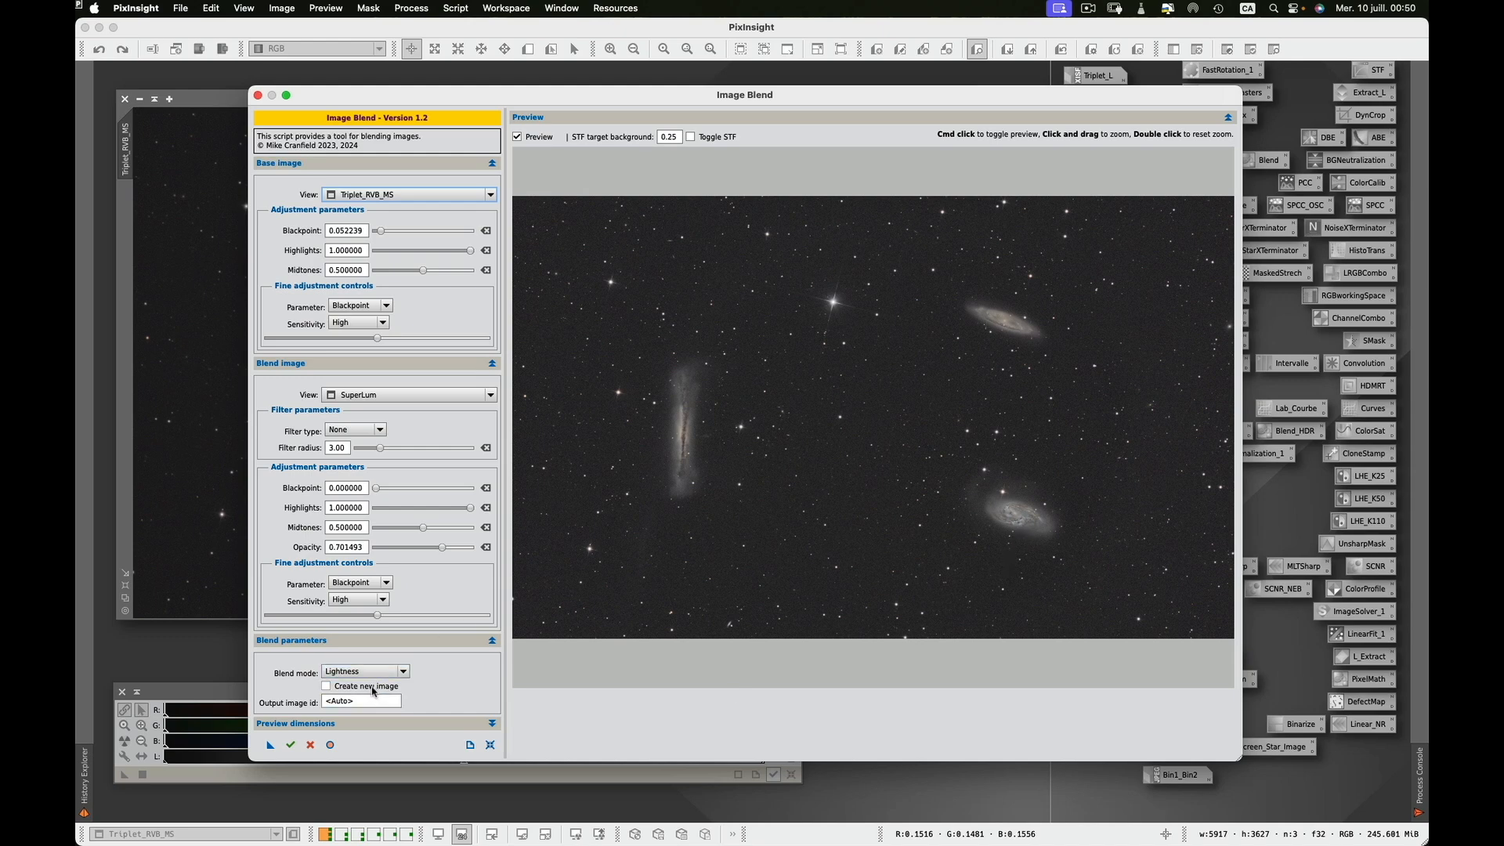
Step: Apply the blend to Triplet_RVB_MS, close the script, and compare the image before and after blending
left_click(291, 743)
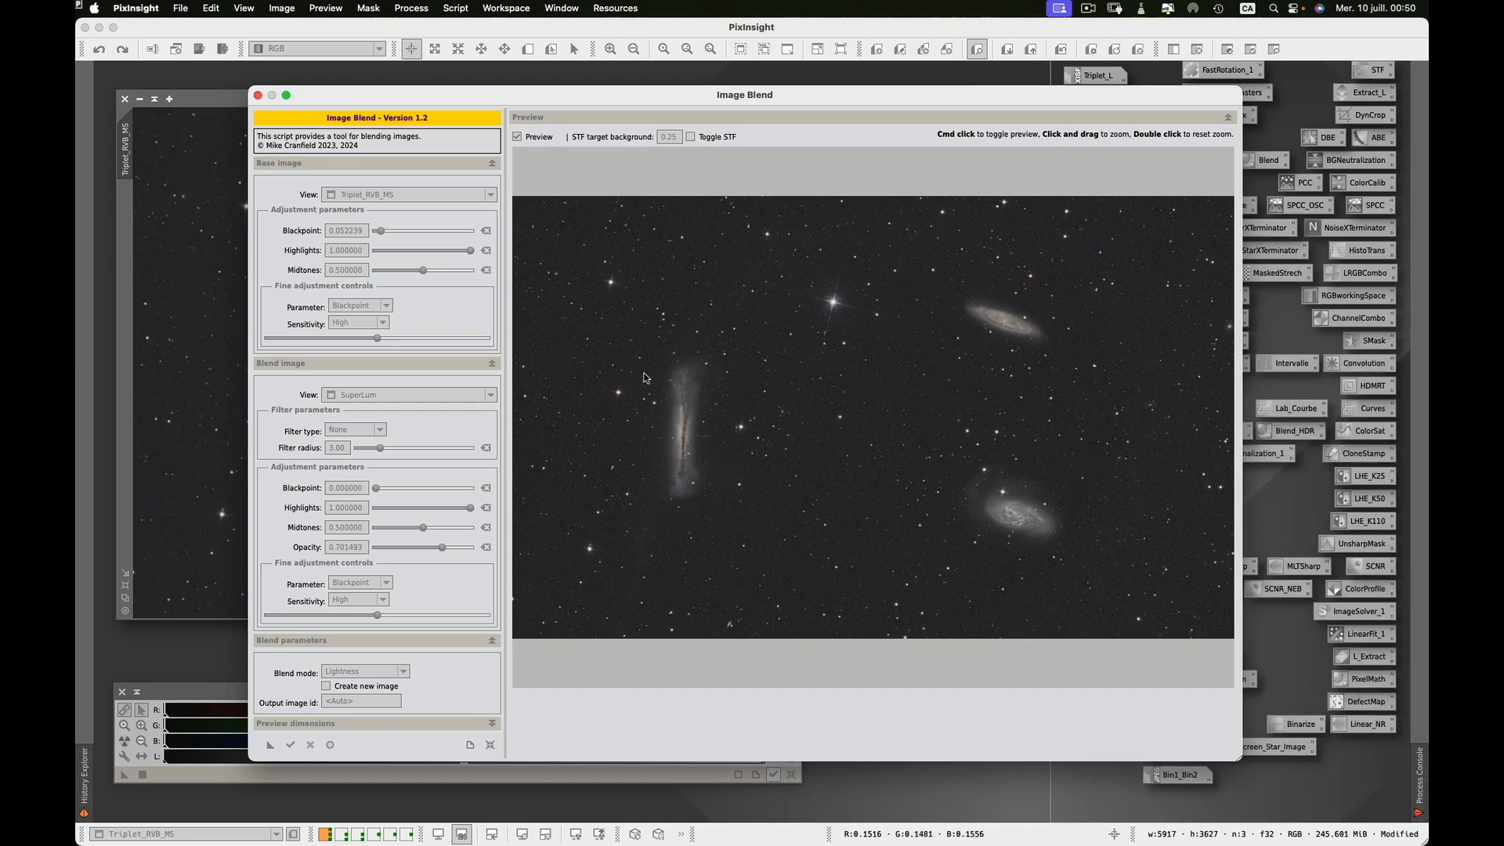
left_click(258, 96)
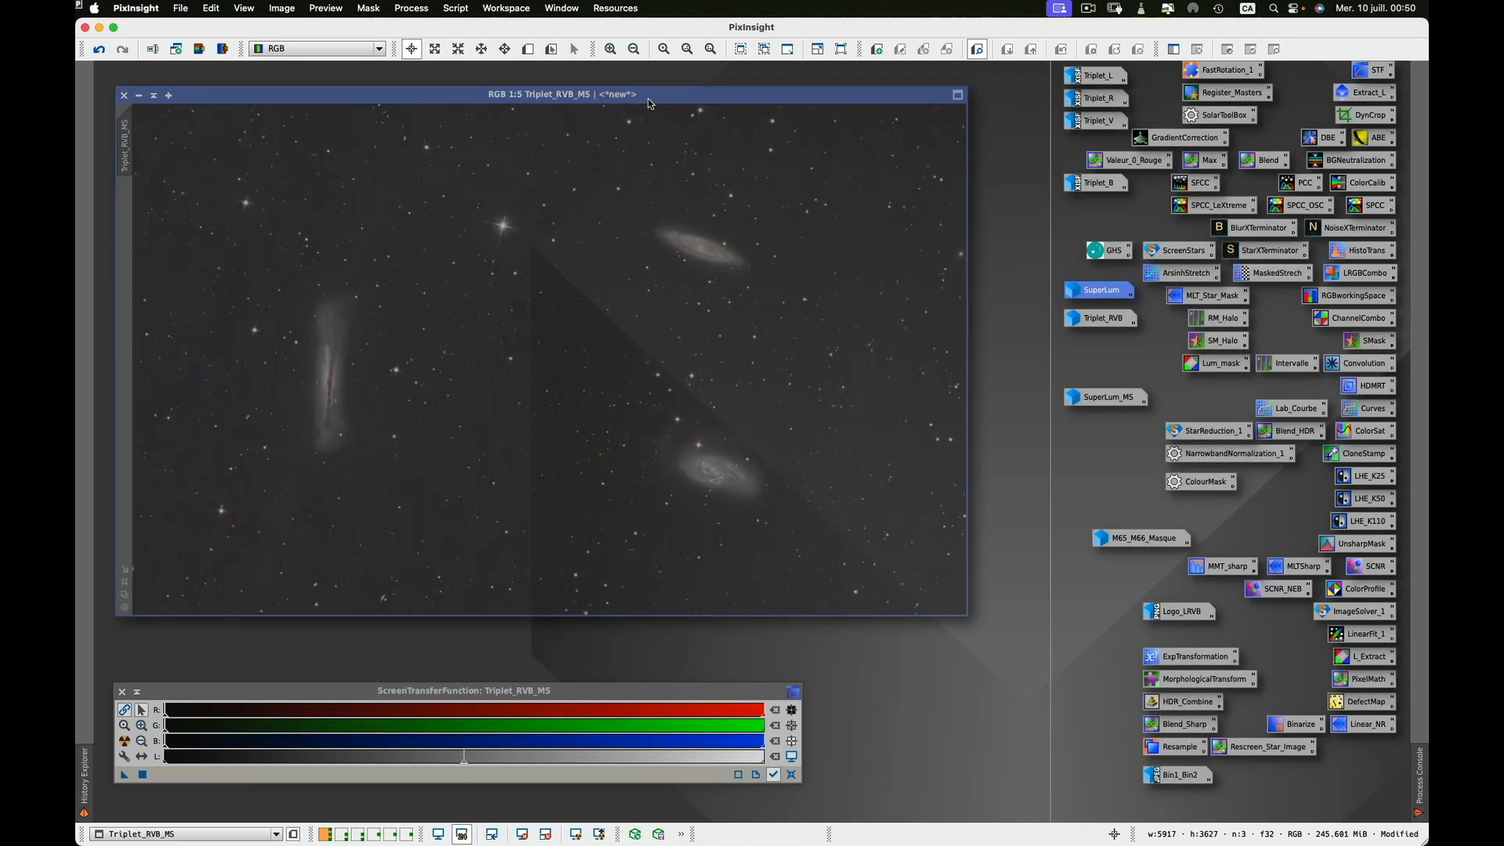
left_click_drag(647, 98, 647, 88)
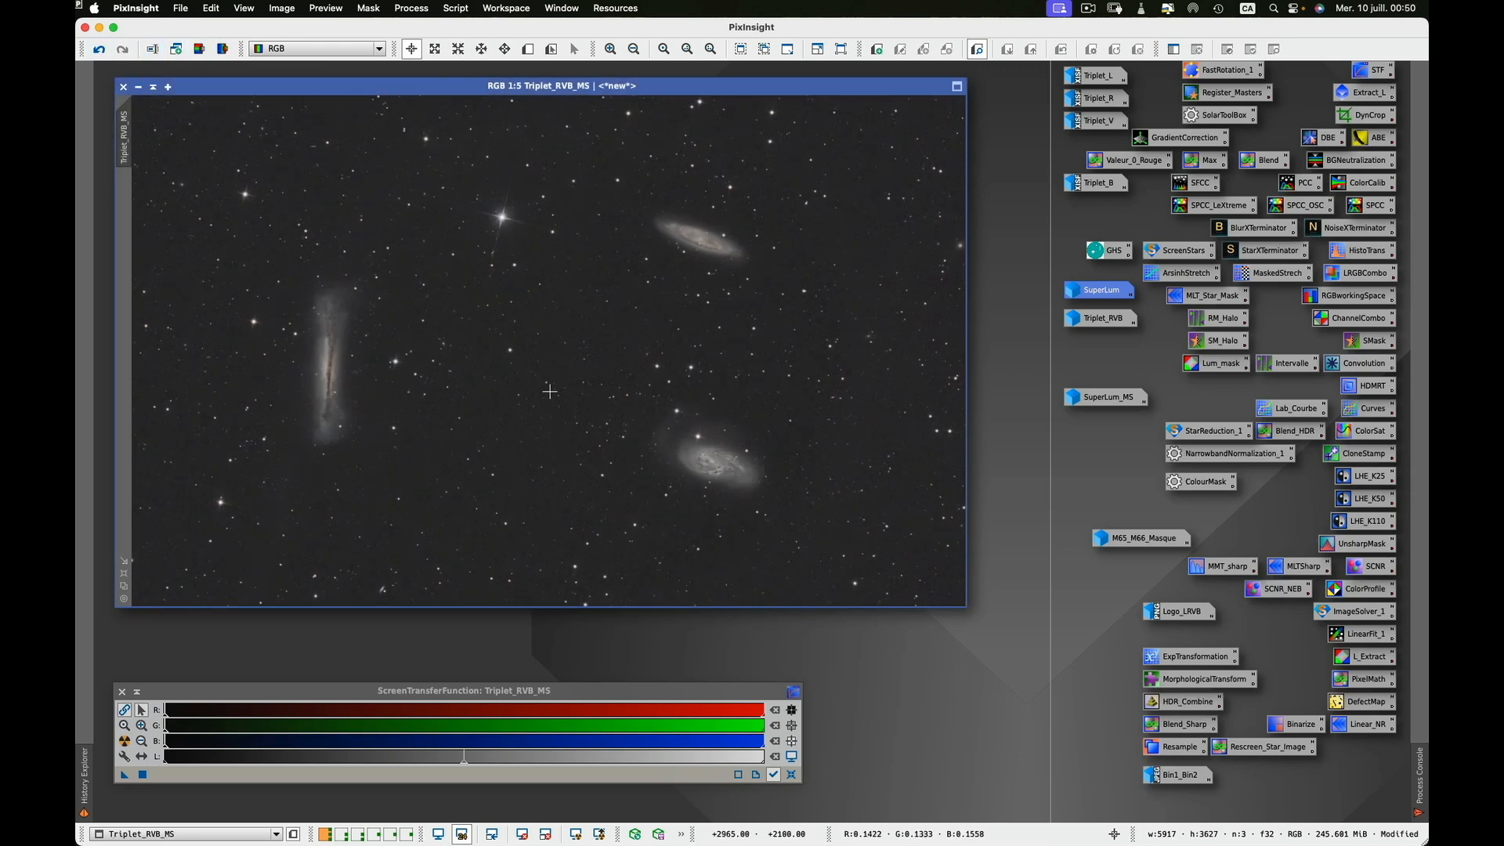
left_click(99, 49)
left_click(123, 49)
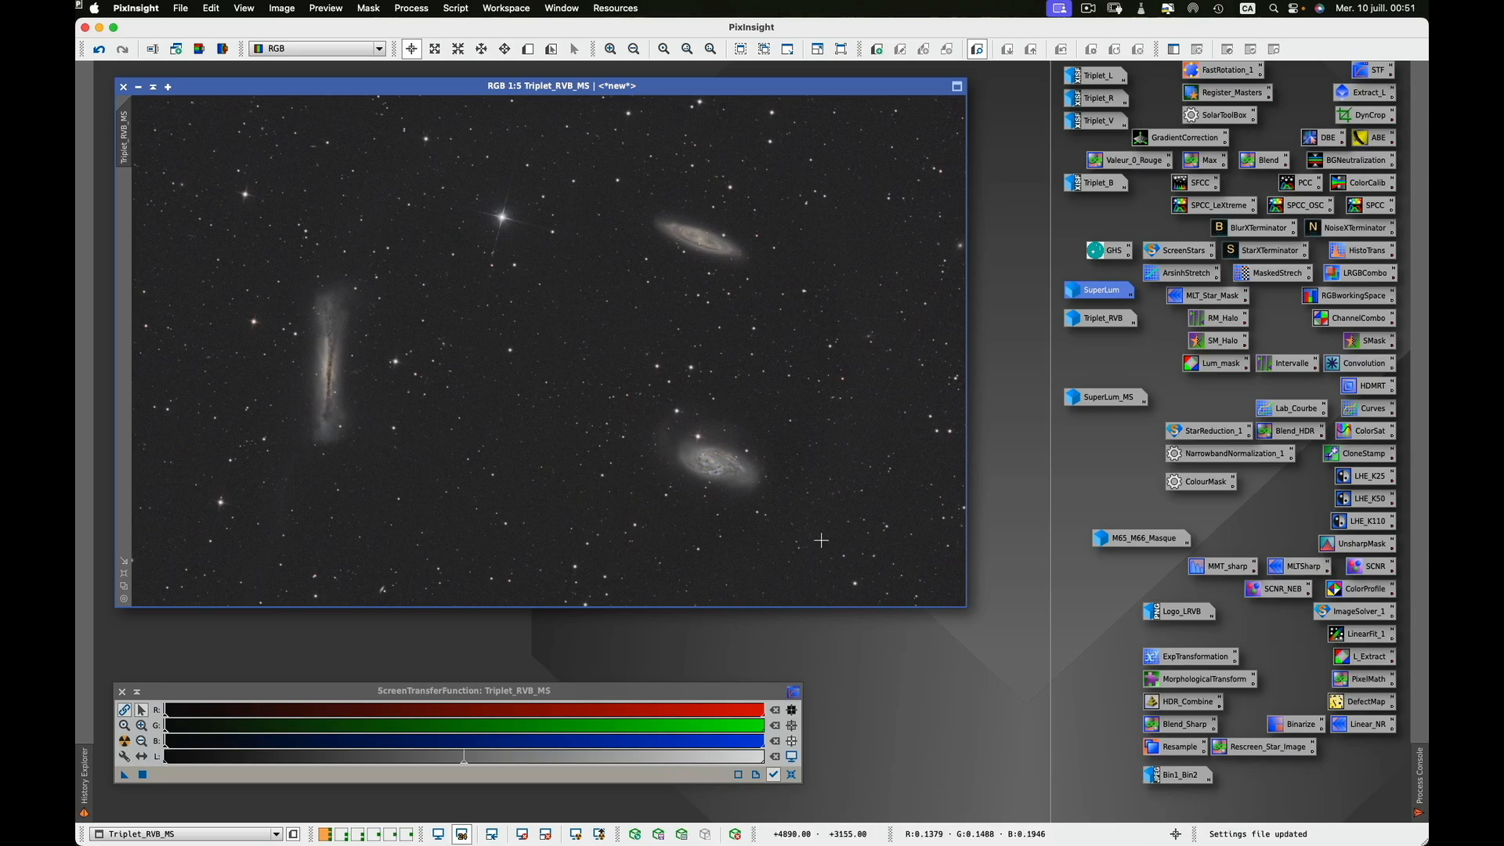
Step: Apply ColorSaturation to Triplet_RVB_MS with the whole curve raised to about 0.32, checking it in the real-time preview
double_click(1364, 432)
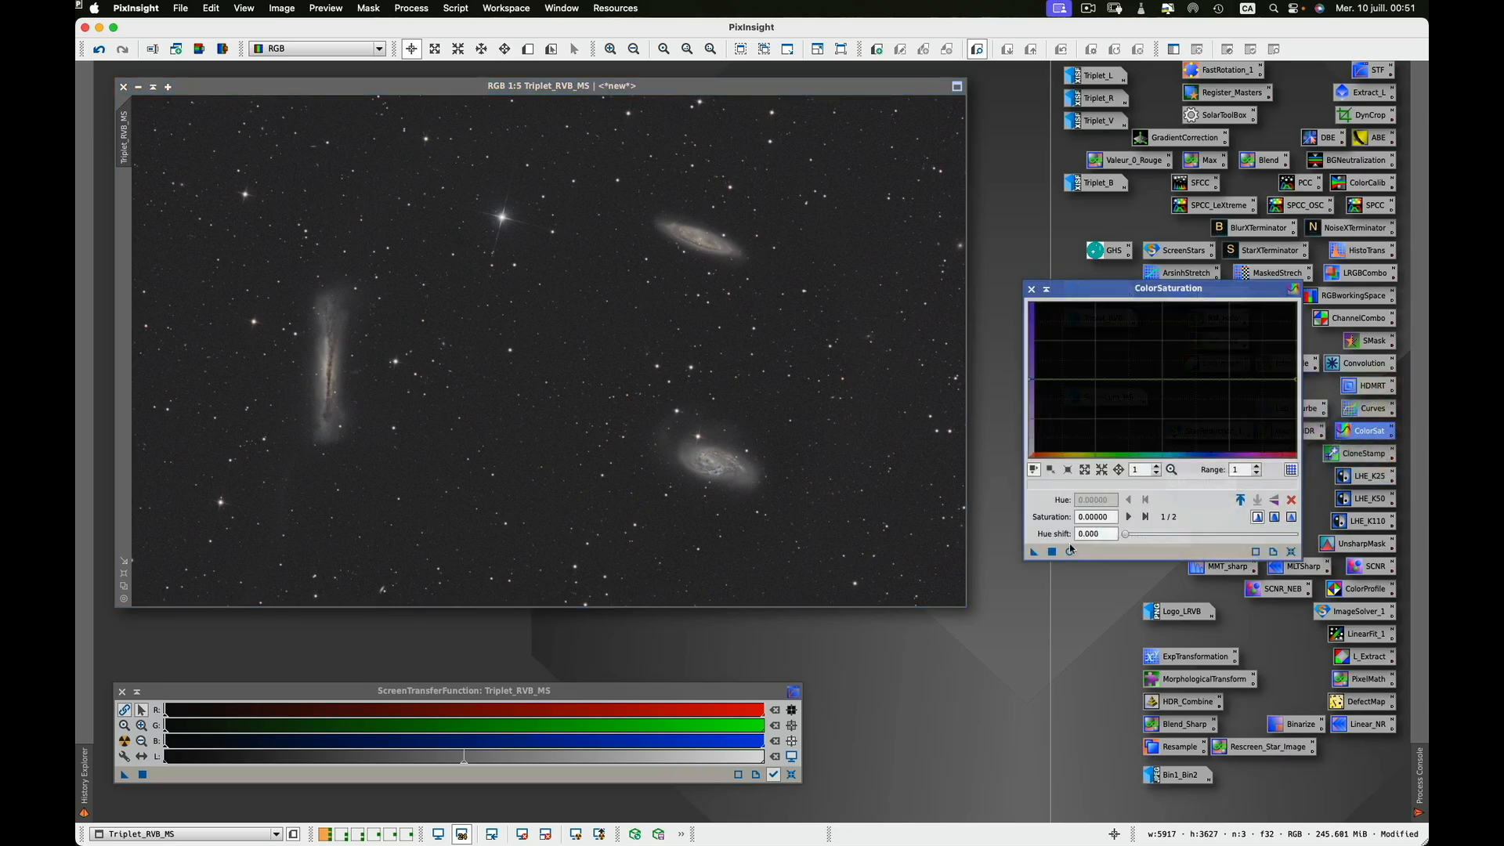
left_click(1069, 552)
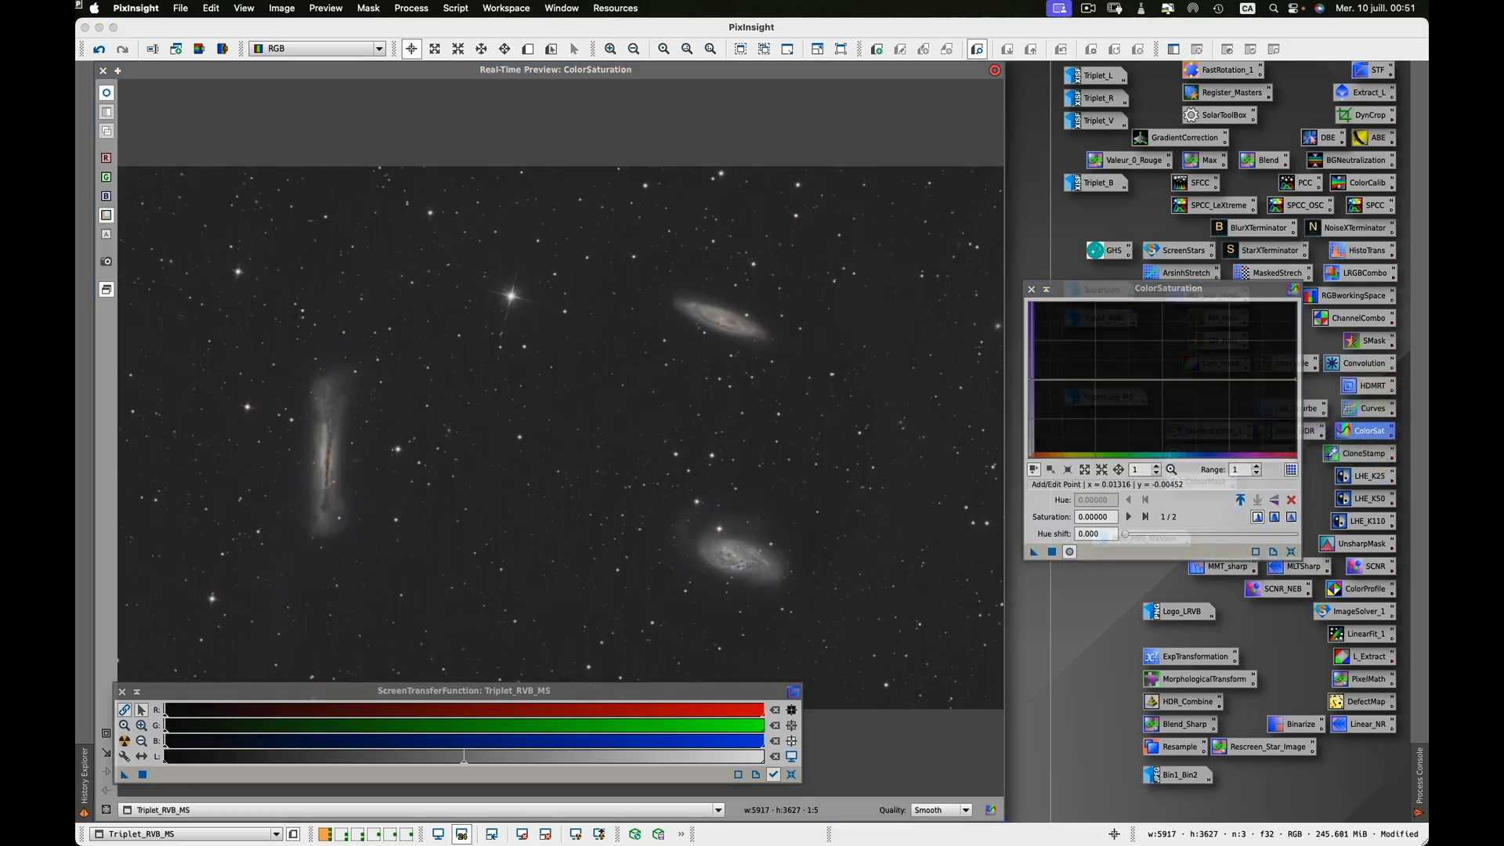
left_click_drag(1032, 379, 1032, 354)
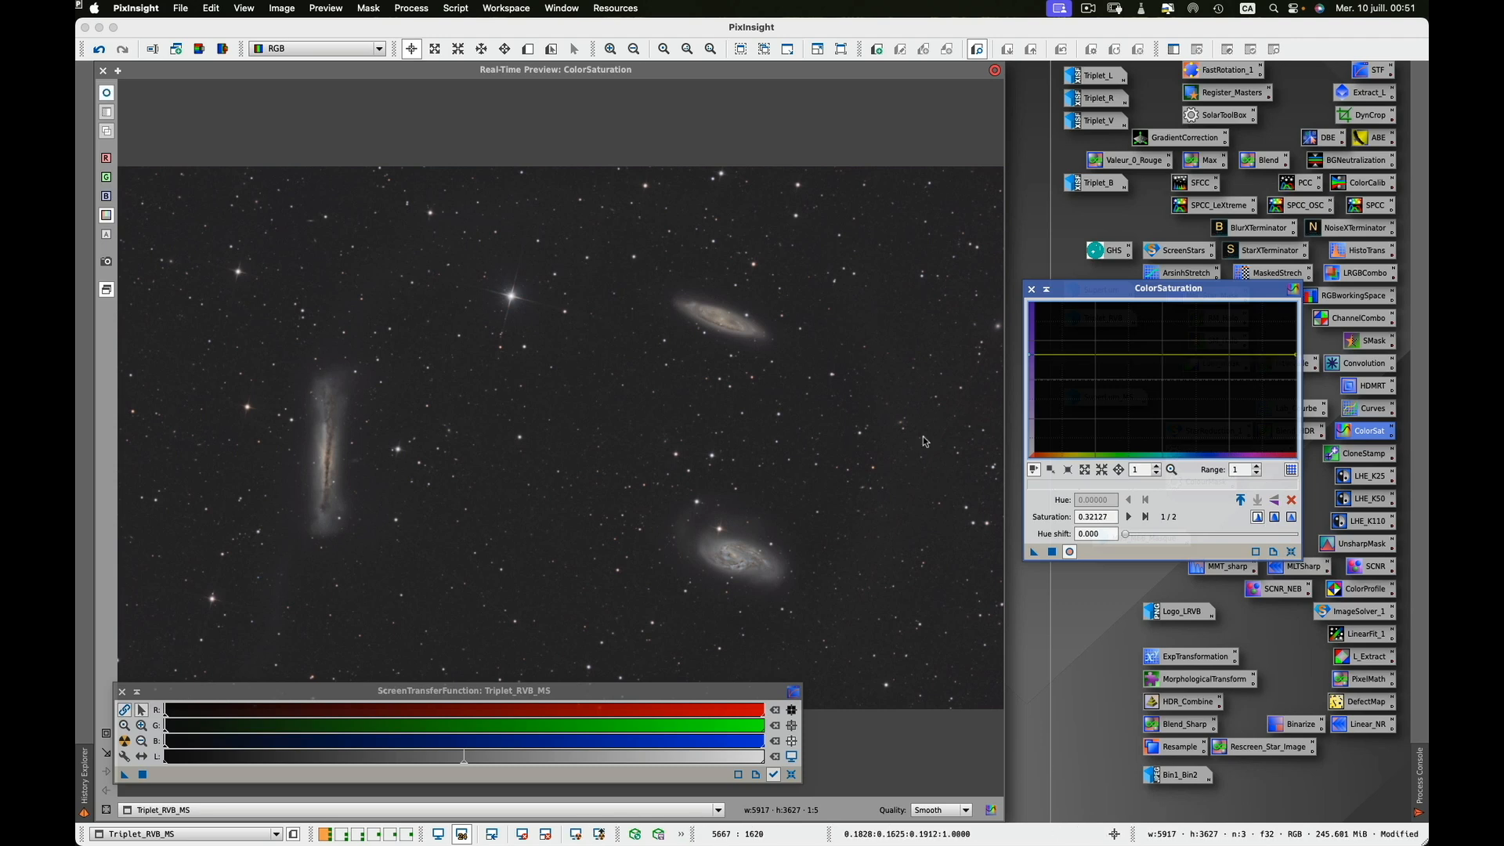
left_click(1052, 553)
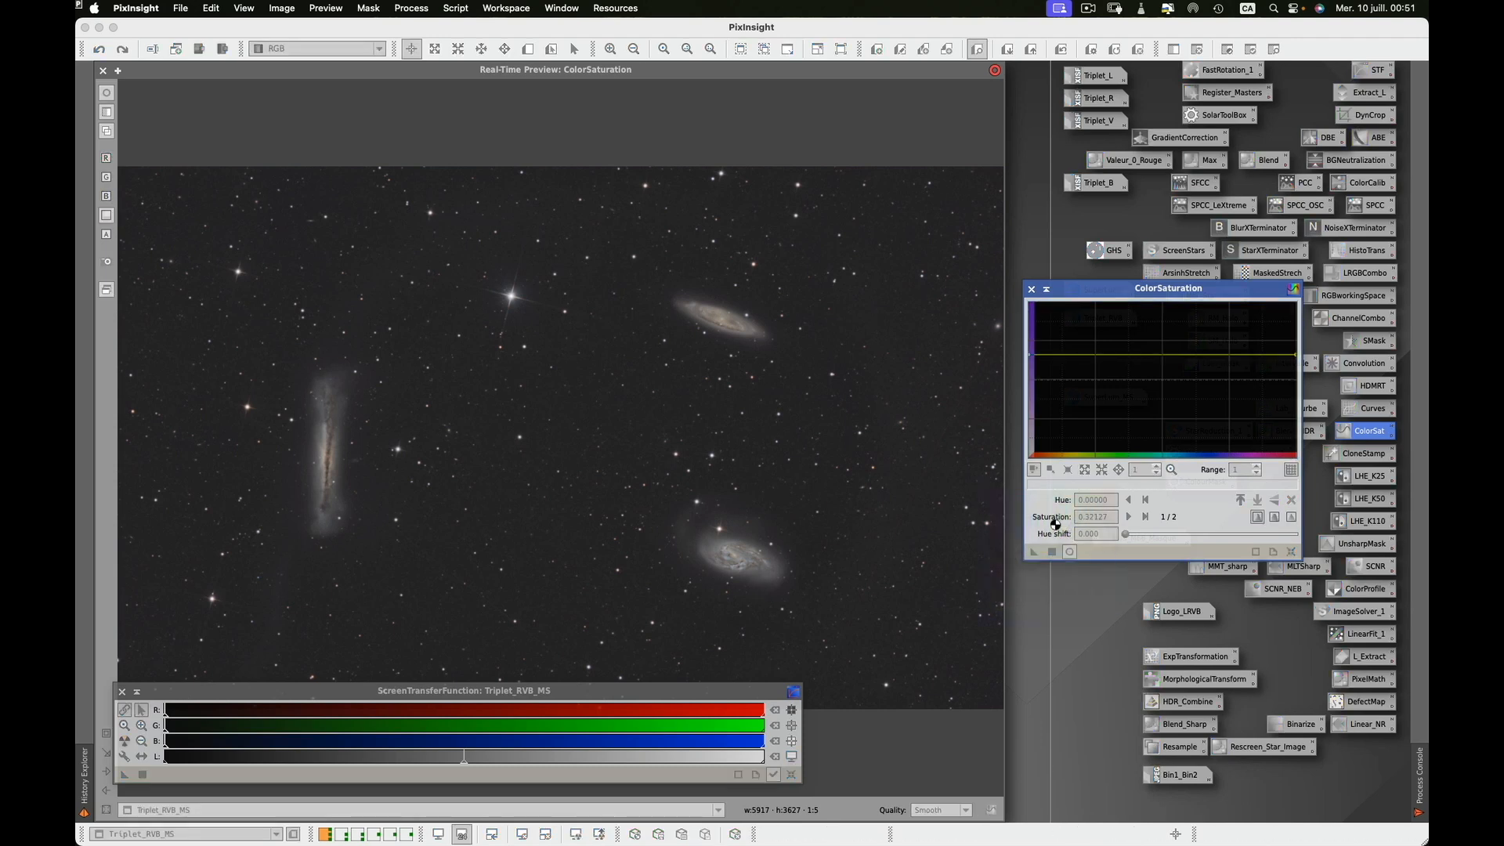
left_click(1031, 289)
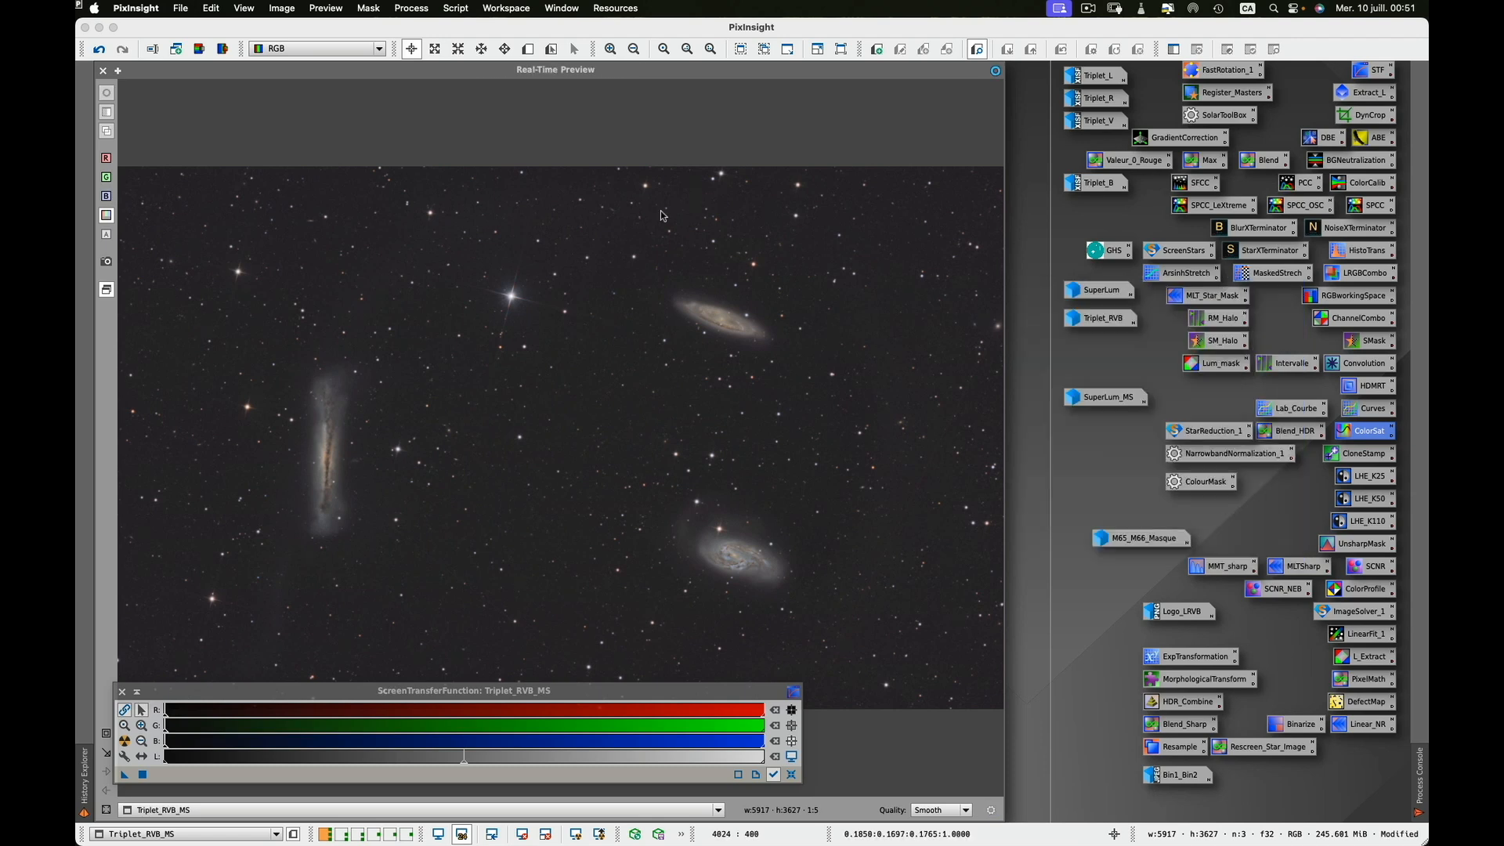
left_click(104, 72)
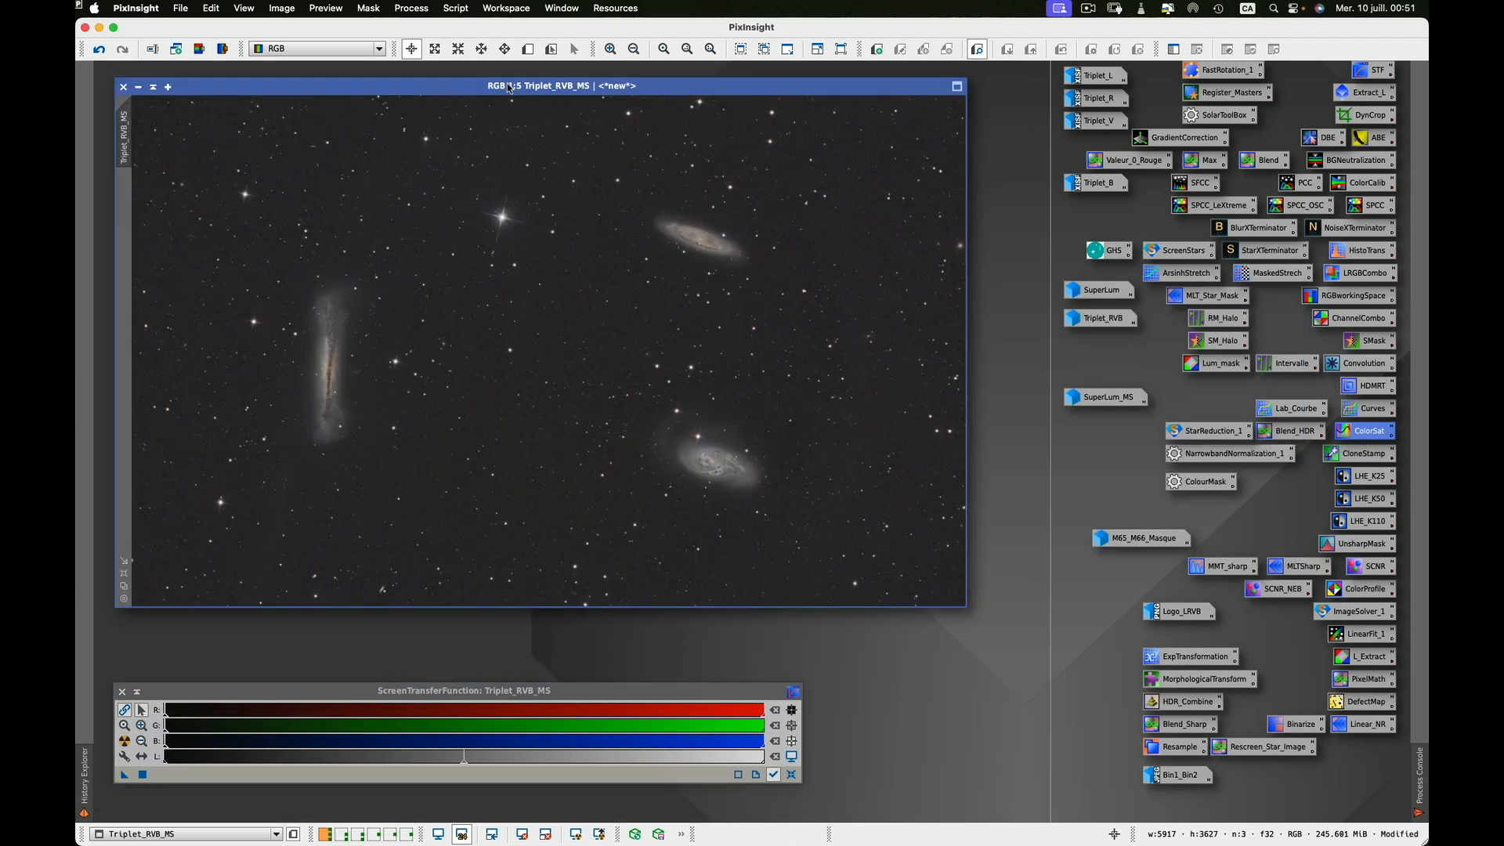
Step: Open a new CurvesTransformation process over the image window and select the Lab b channel curve
mouse_move(509, 88)
left_mouse_down()
mouse_move(488, 95)
mouse_move(504, 96)
left_mouse_up()
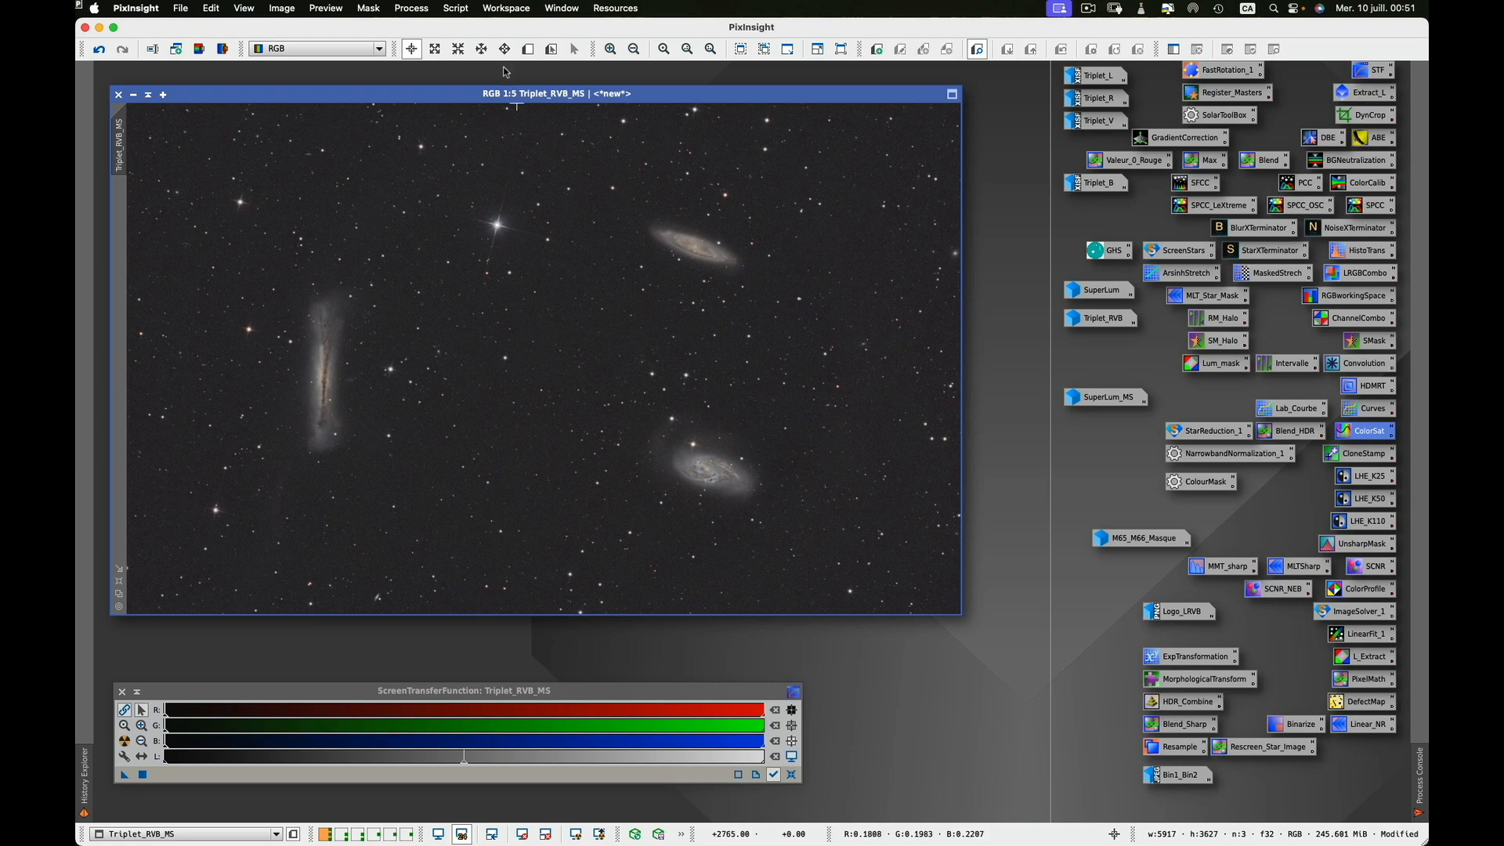
left_click(456, 12)
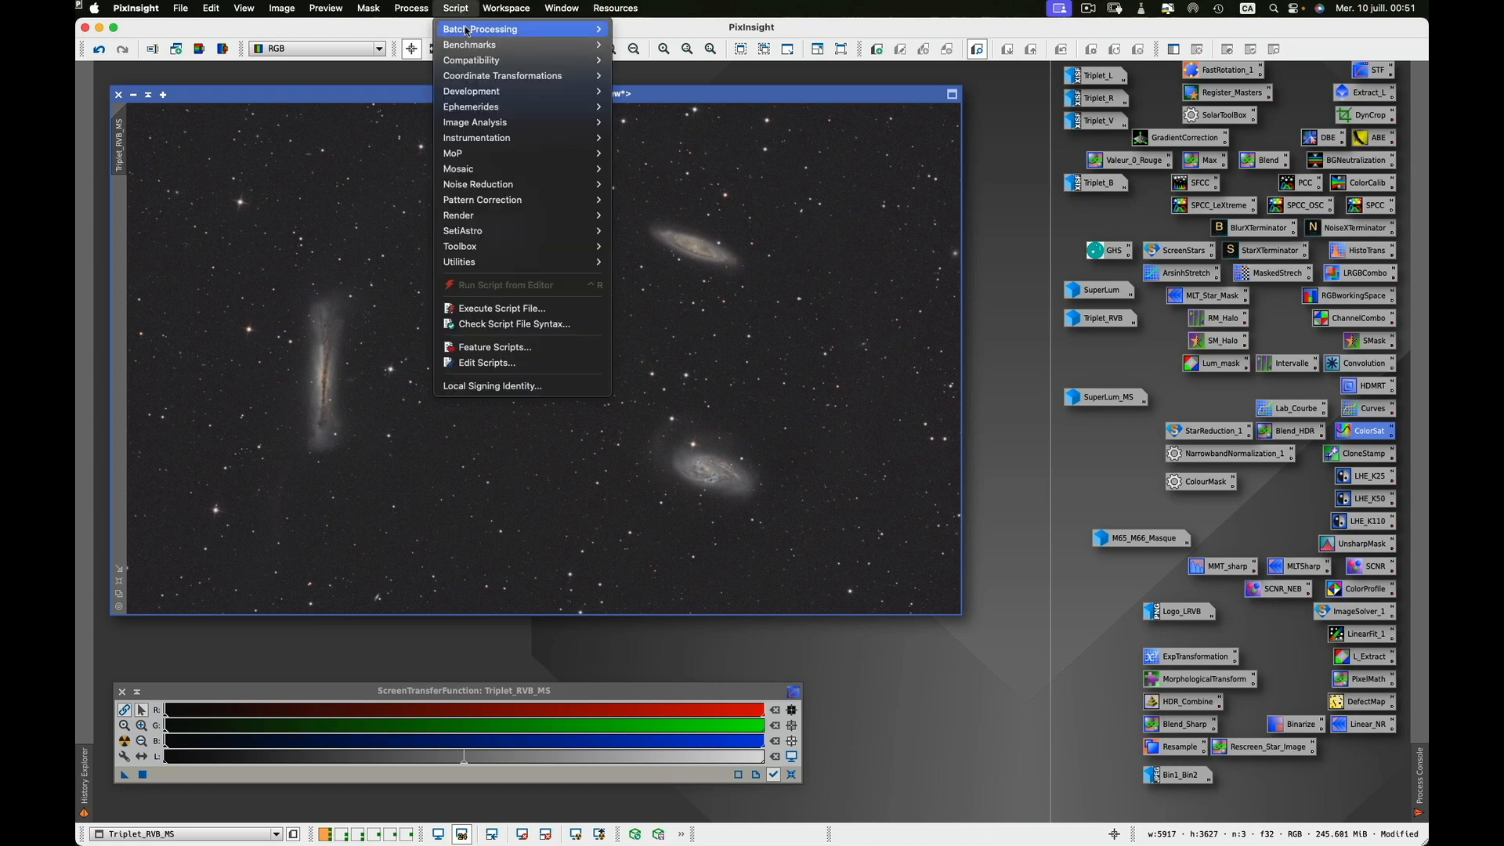
mouse_move(411, 9)
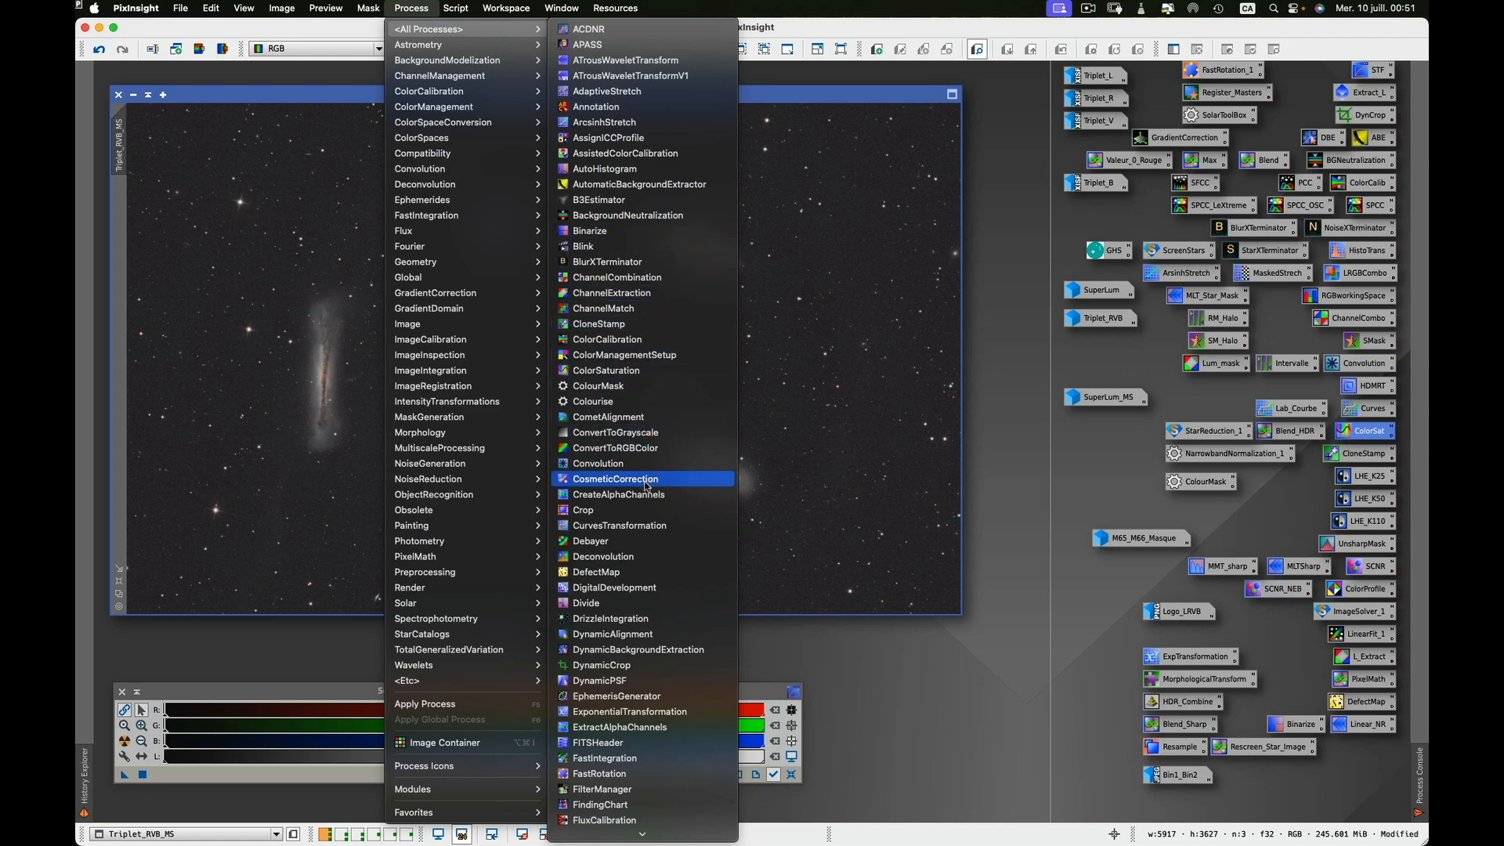
left_click(641, 526)
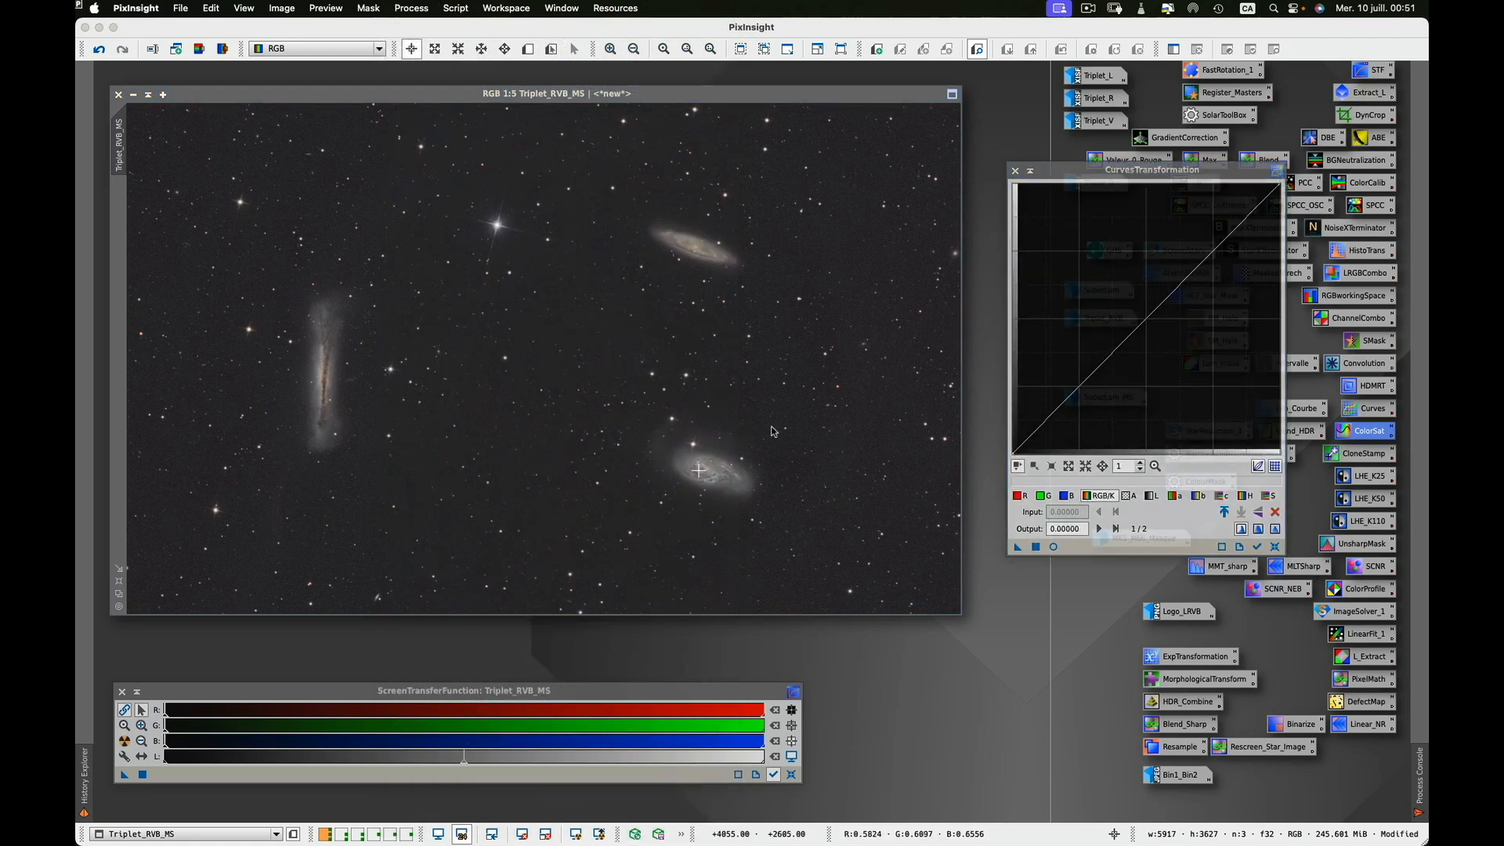
left_click_drag(1146, 177, 772, 228)
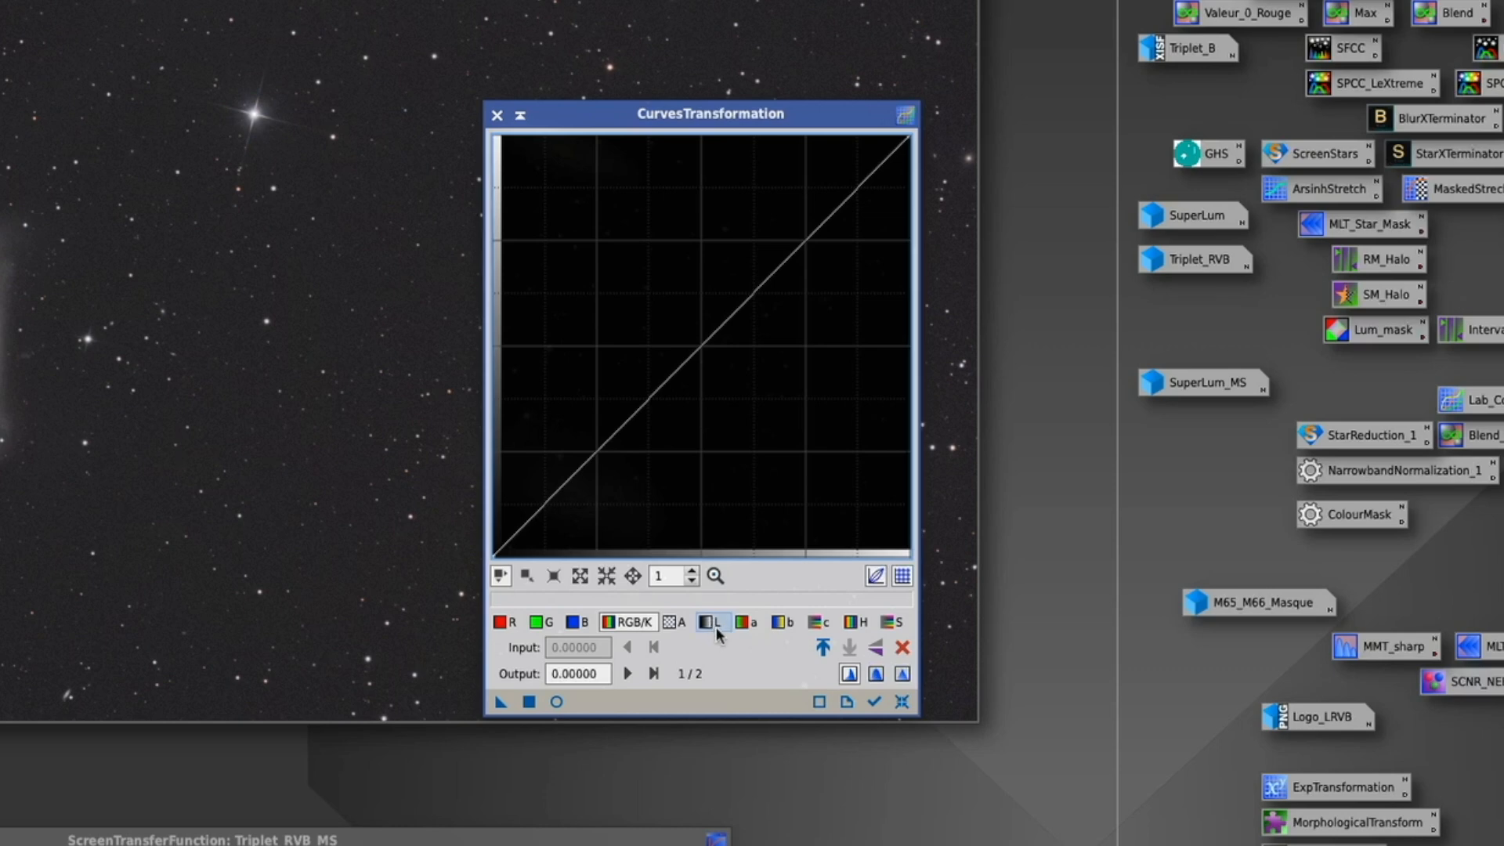
left_click(791, 622)
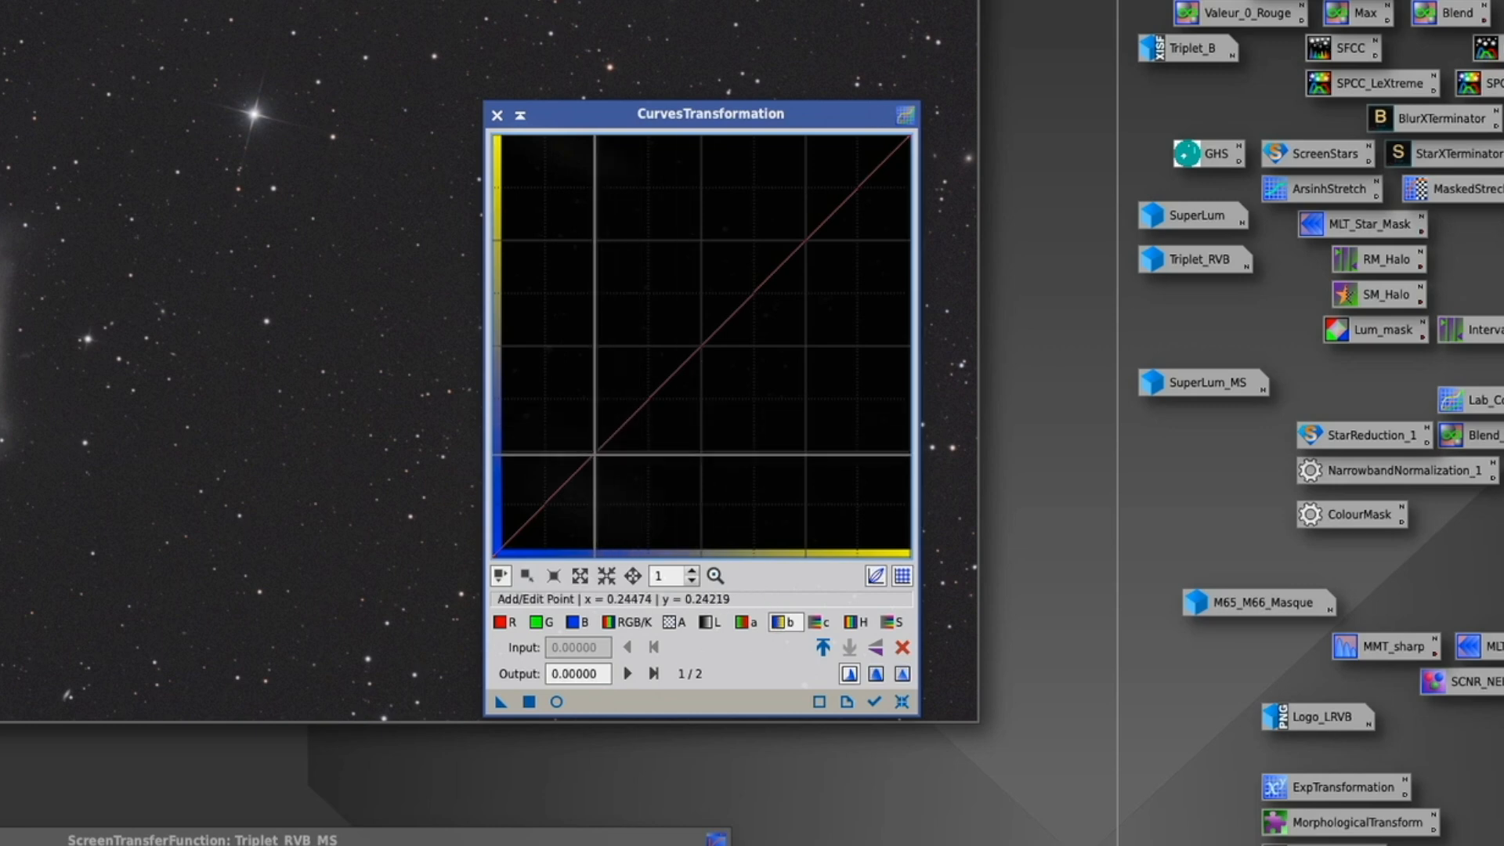
Step: Add an anchor point on the lower part of the b curve at input 0.125 and output 0.125
left_click(596, 455)
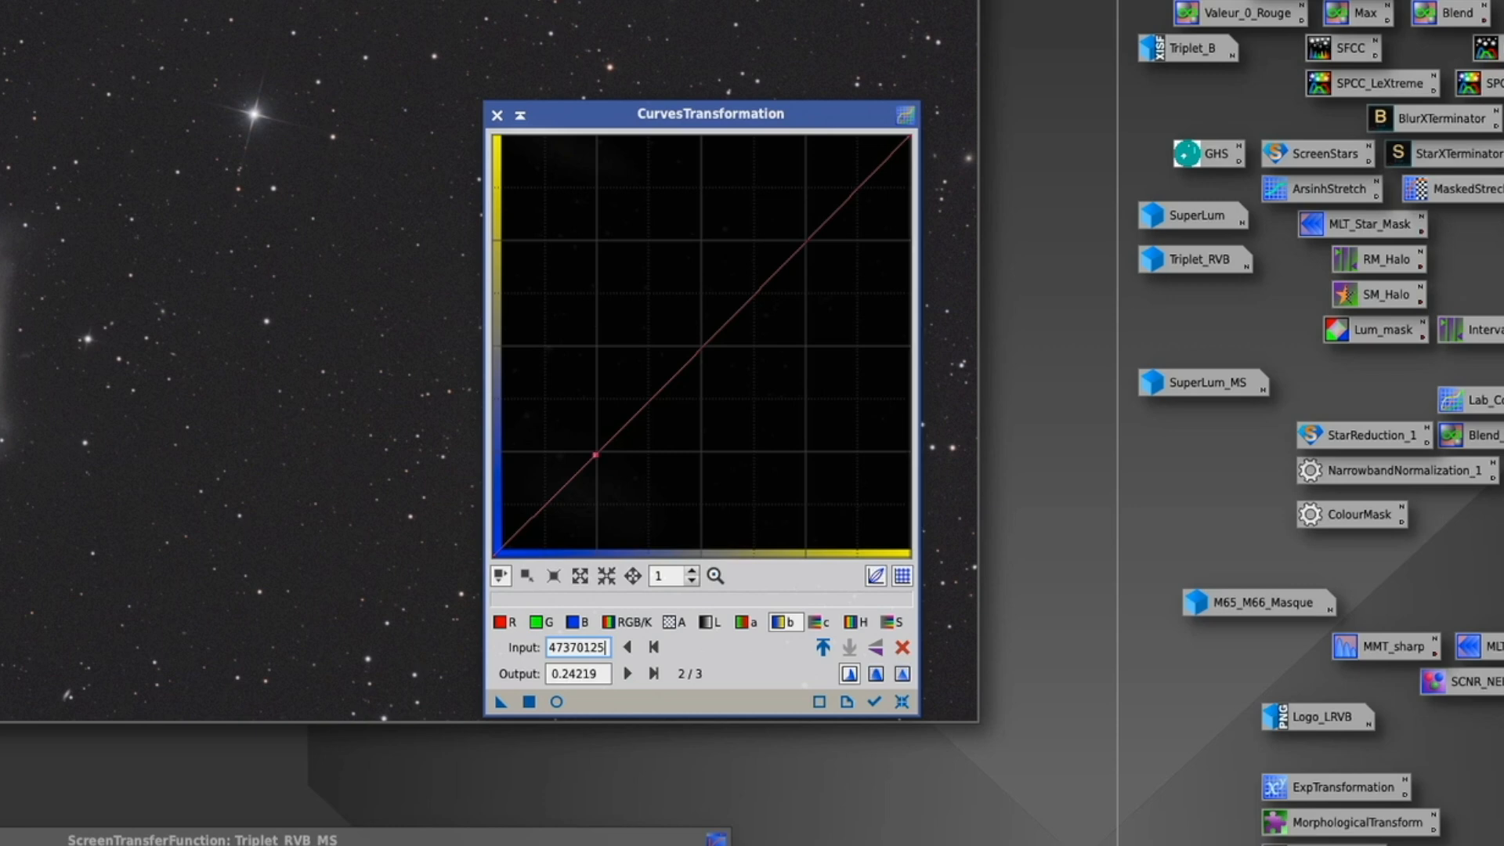
key("Tab")
type("0")
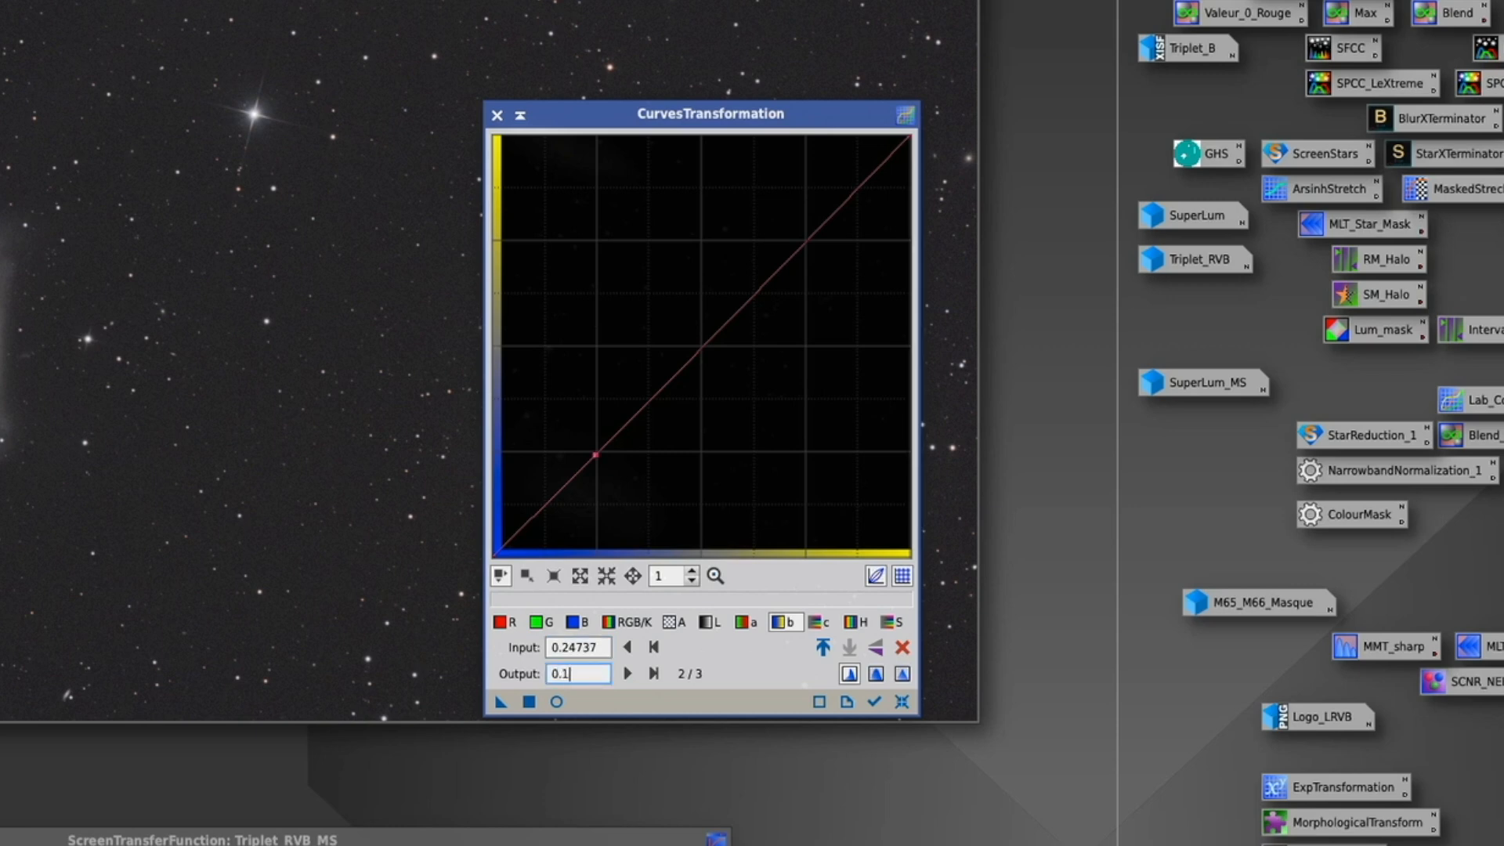
key("Return")
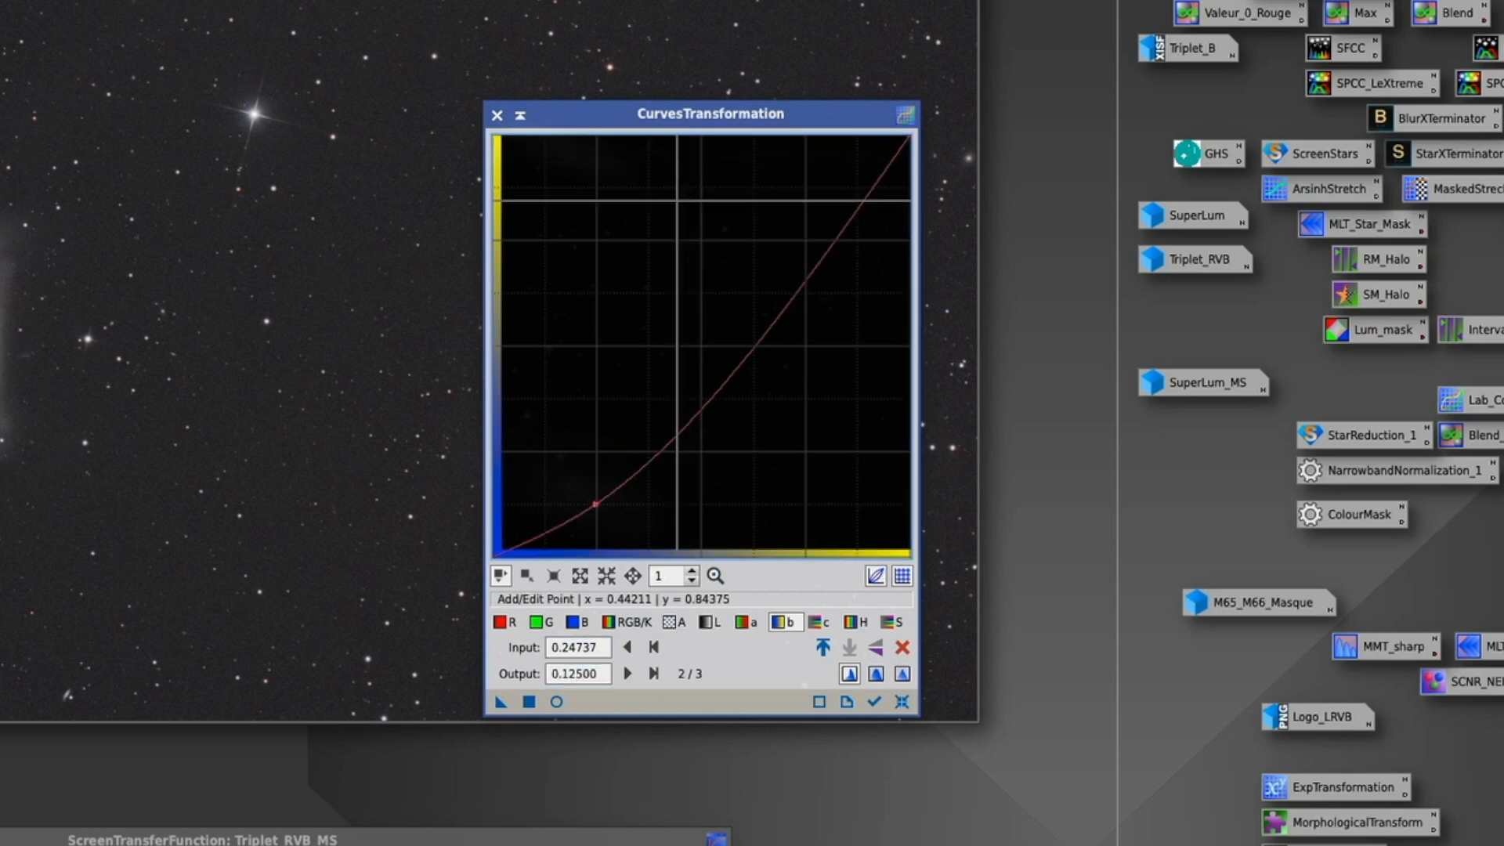
left_click_drag(598, 644, 552, 647)
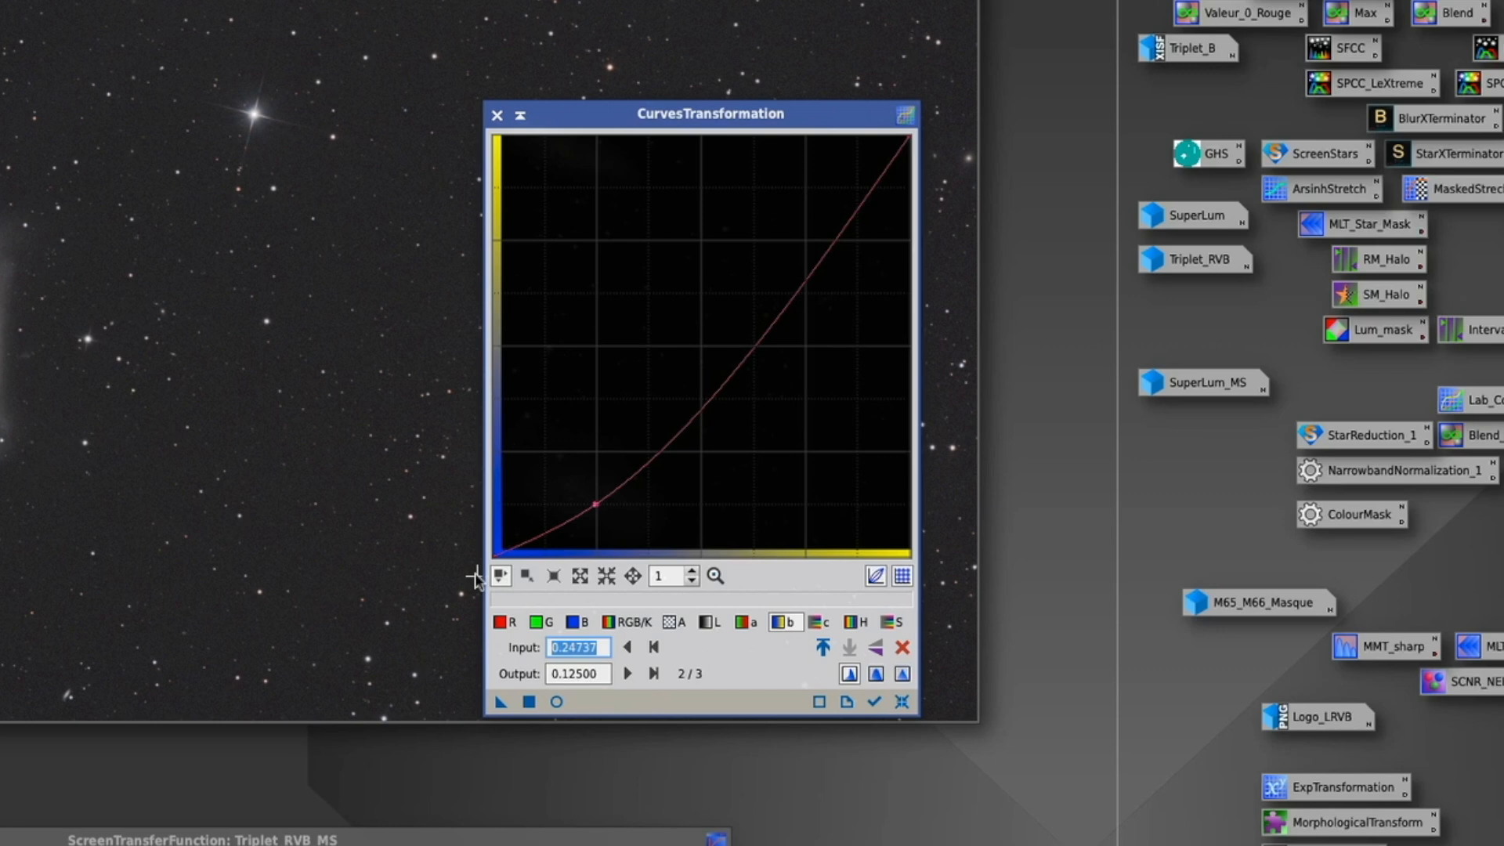
type("0.125")
key("Tab")
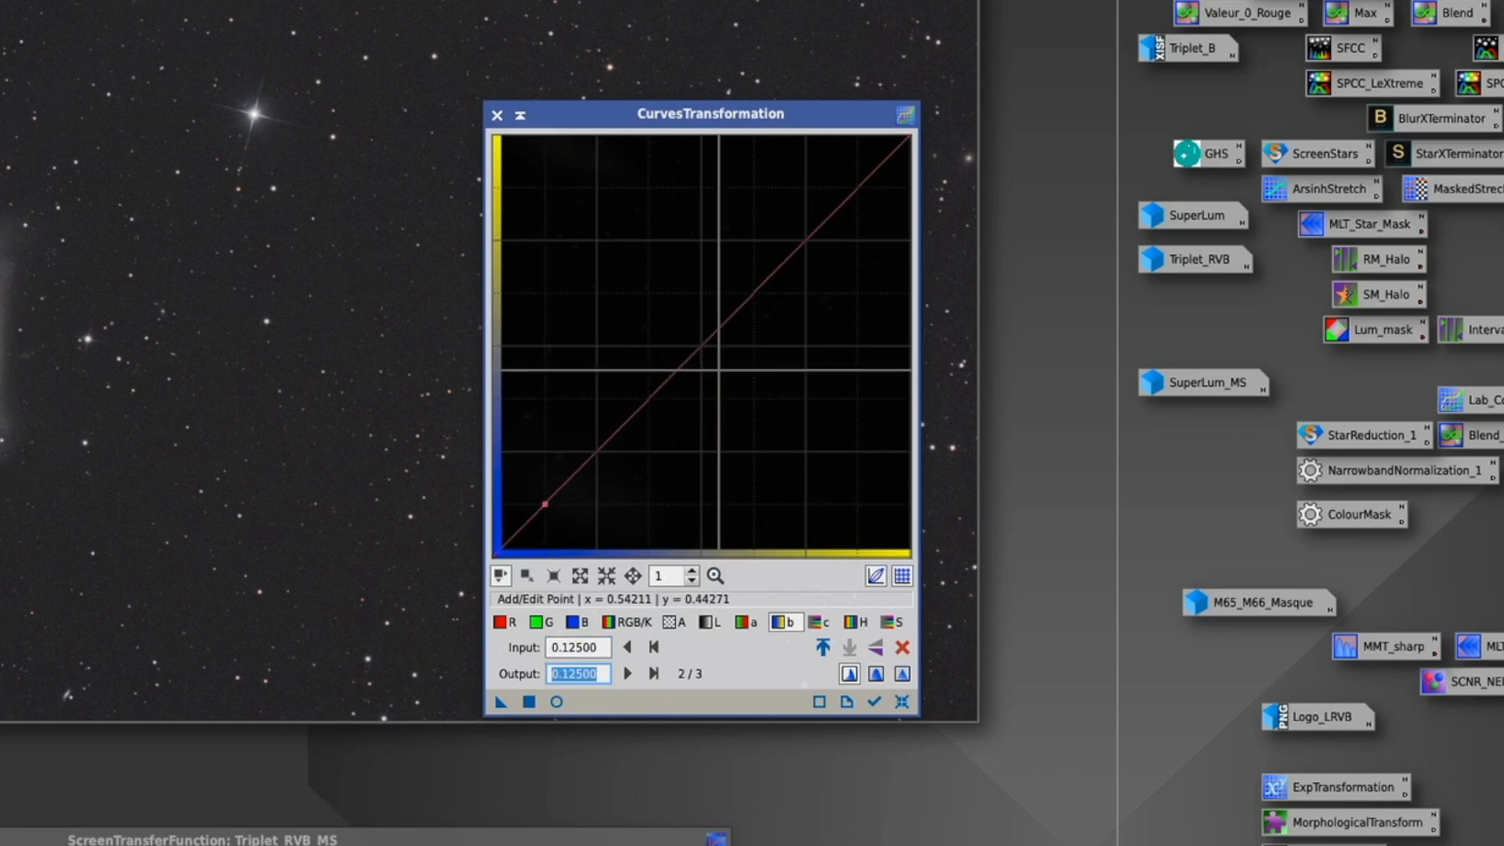
Step: Add a midpoint anchor on the b curve at input 0.5 and output 0.5
left_click(701, 343)
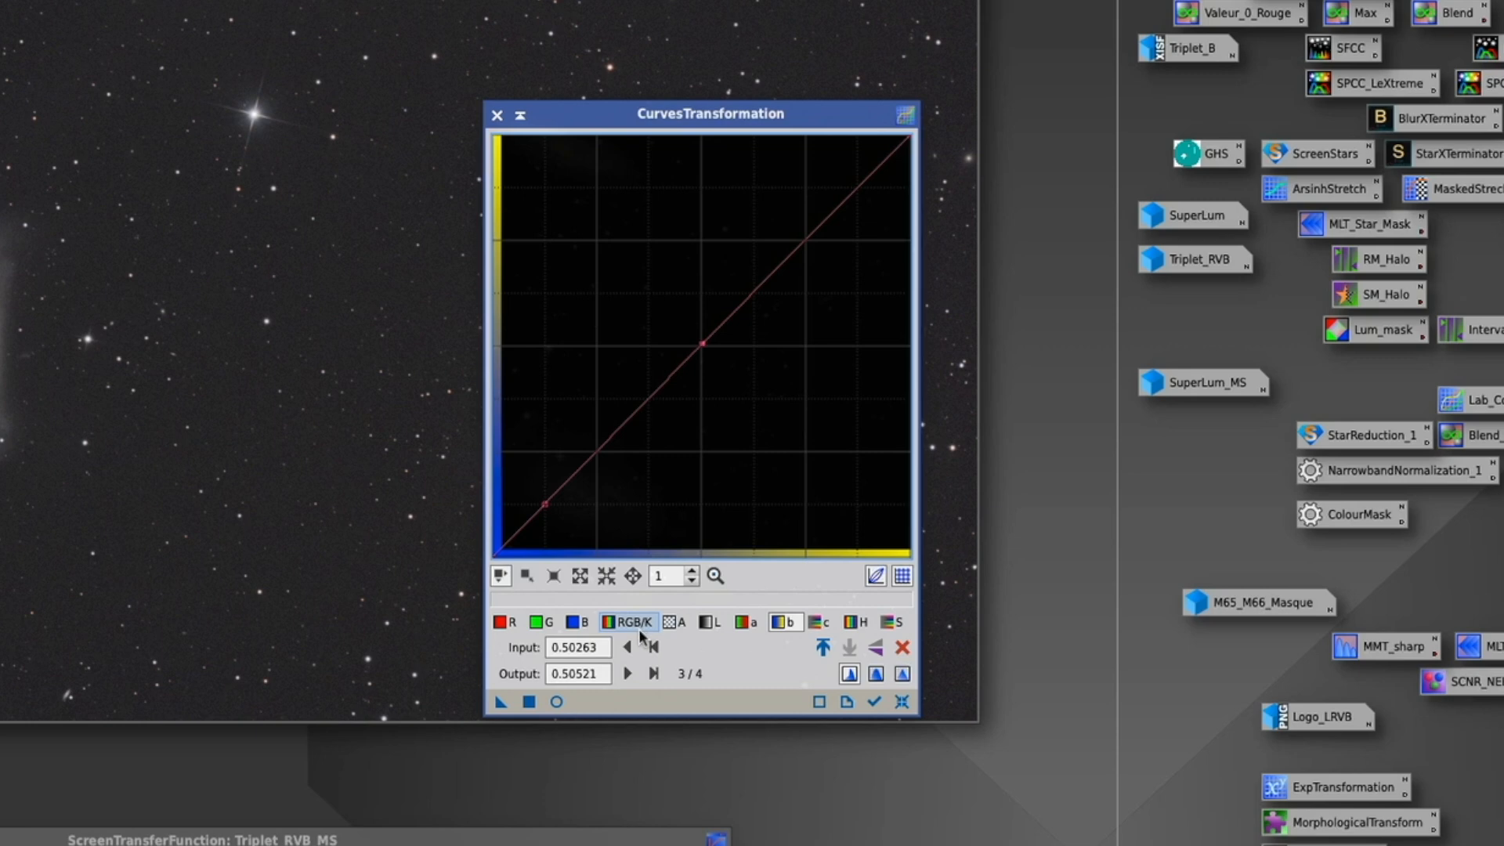
left_click_drag(605, 648, 474, 649)
type("0.")
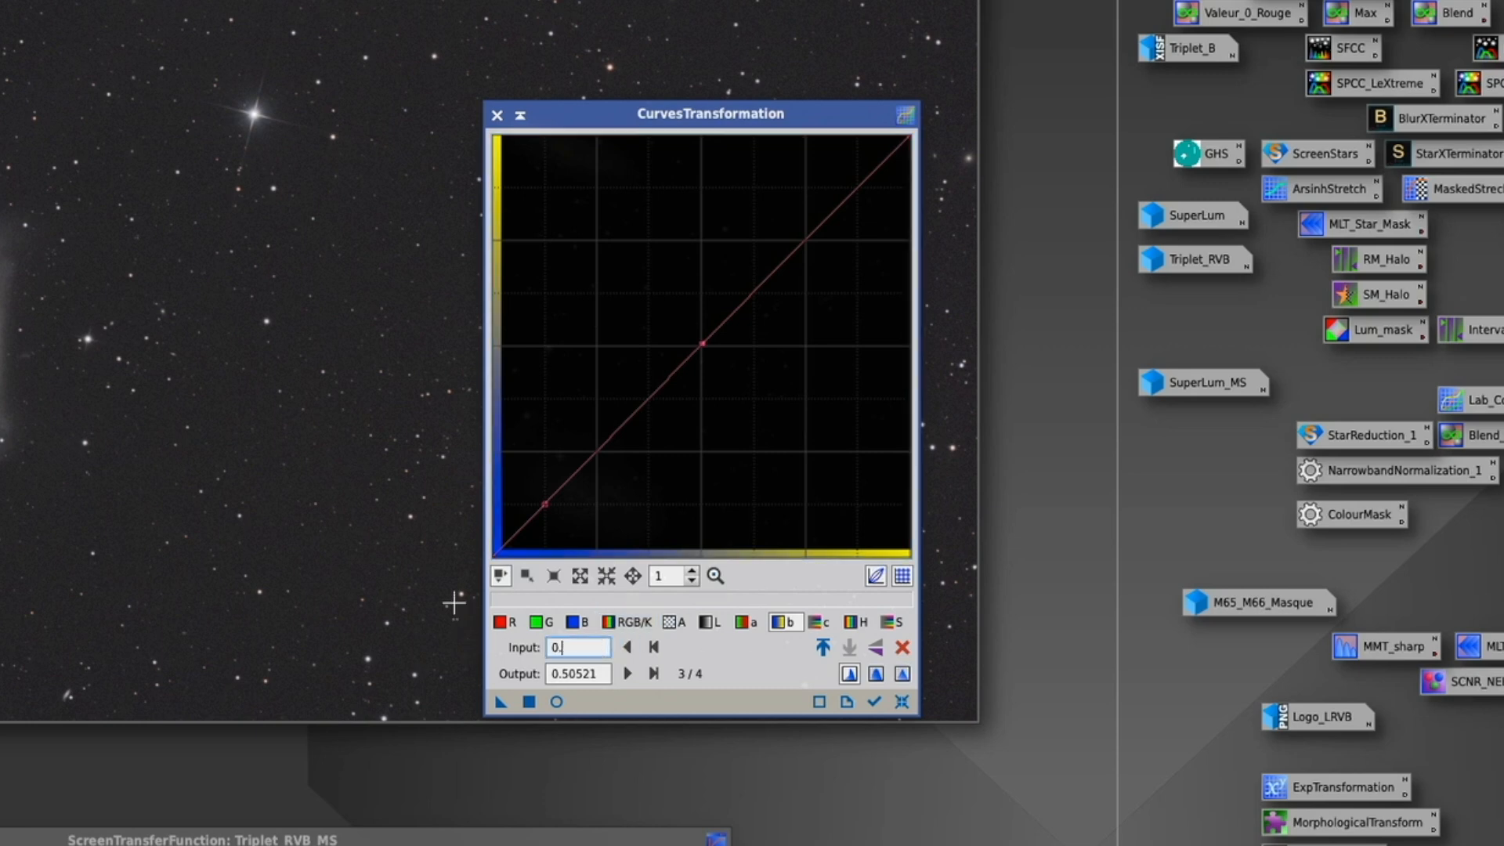
type("5")
key("Tab")
type("0.")
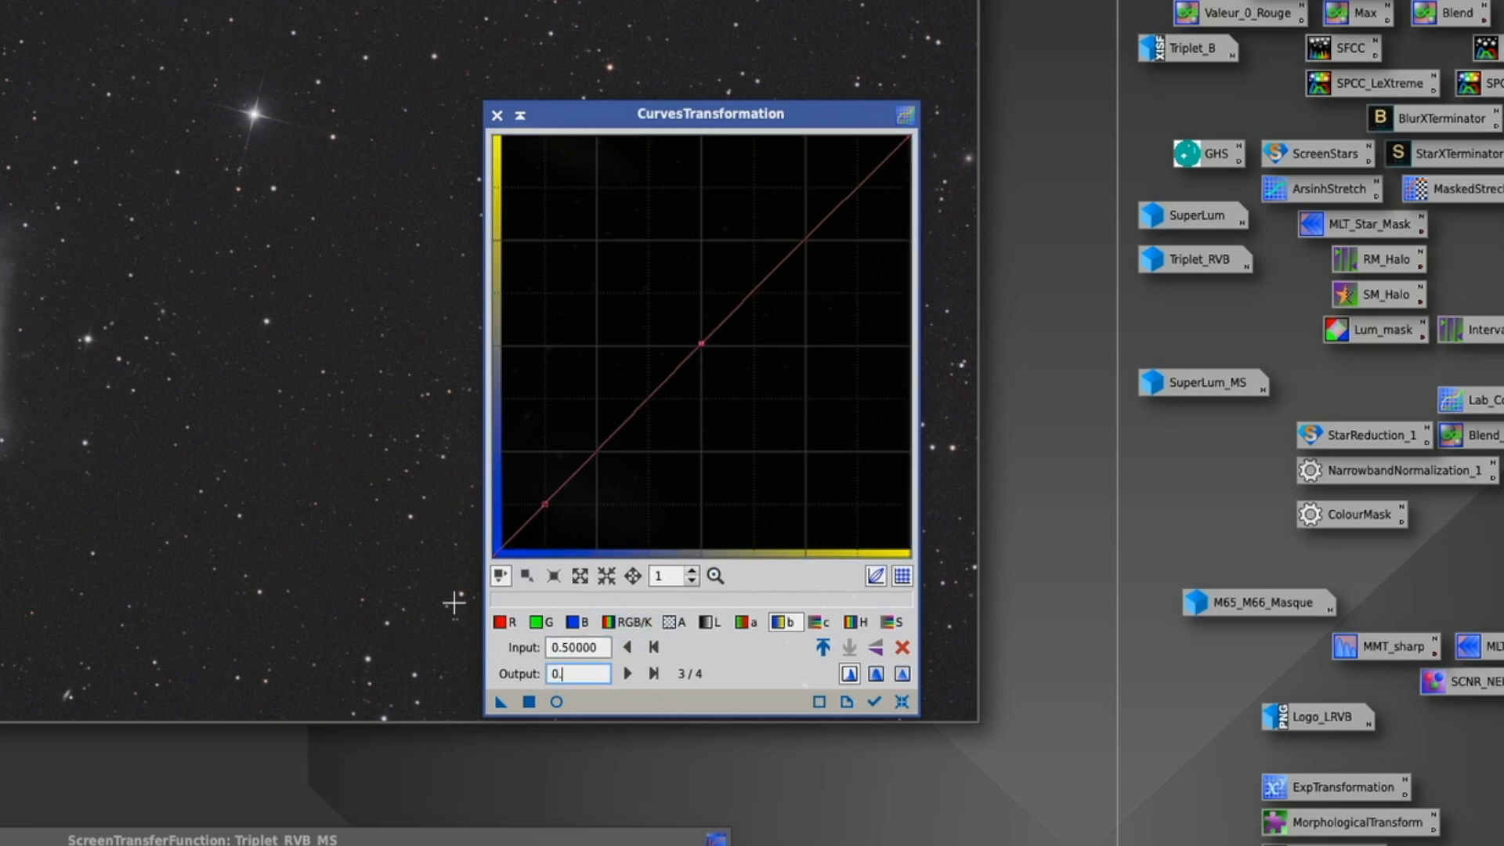
key("Return")
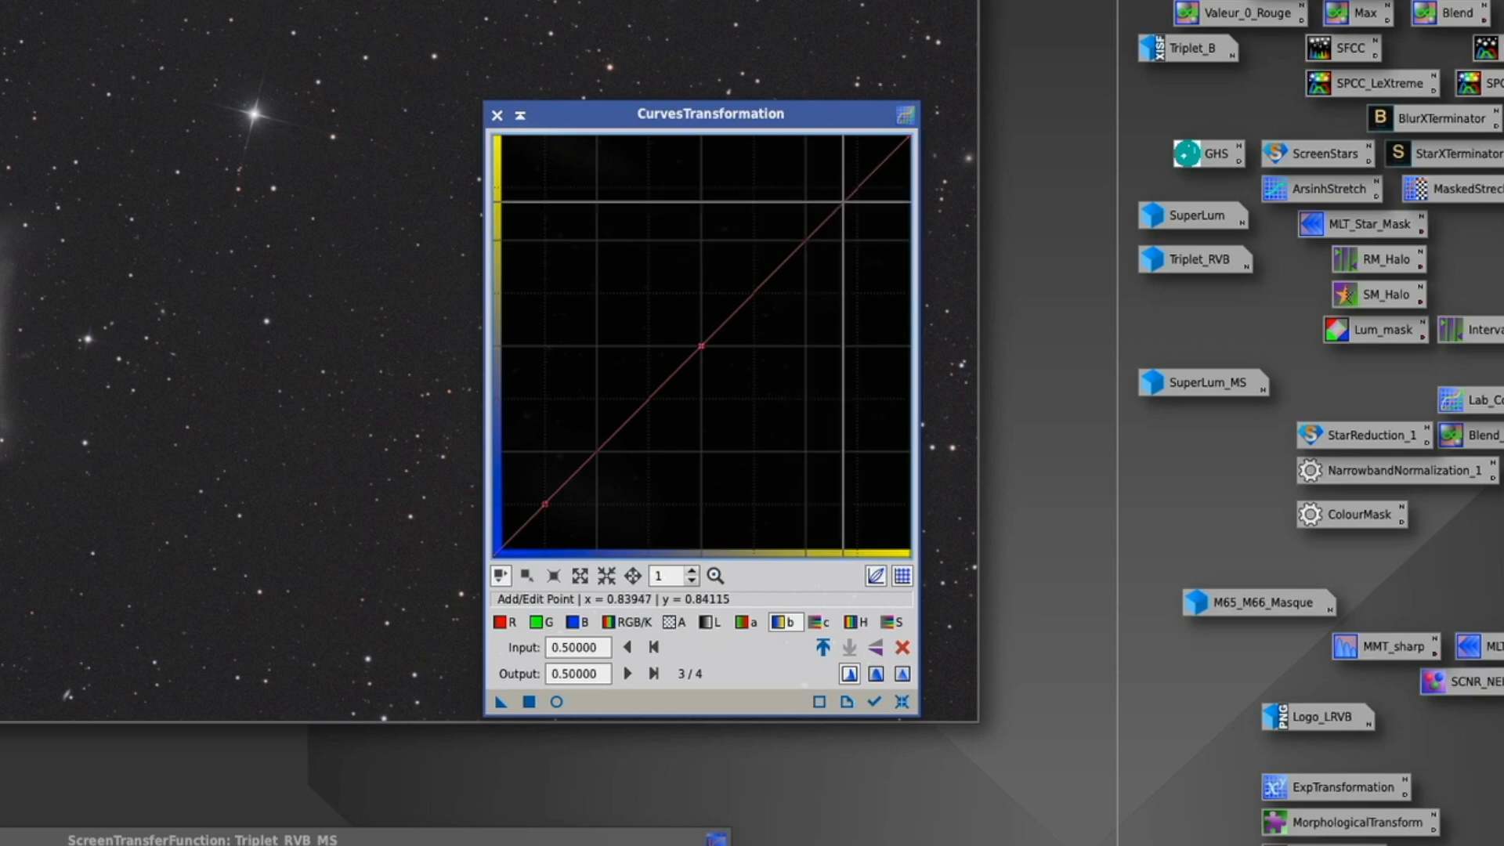
Step: Add an upper anchor on the b curve at 0.875 for both input and output, and store the curve as a workspace process icon
left_click(843, 202)
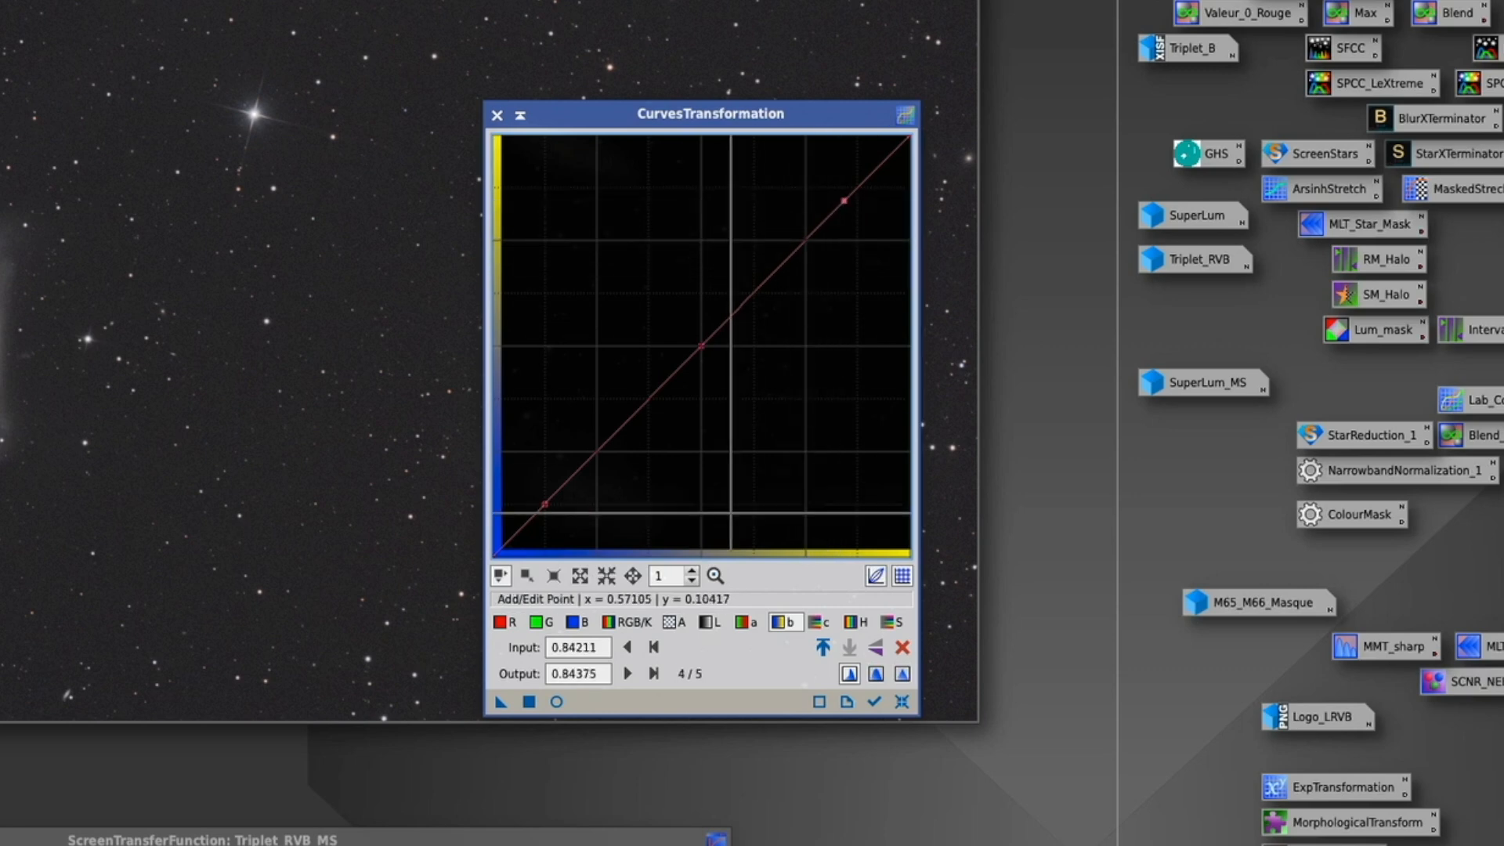
left_click_drag(597, 647, 556, 647)
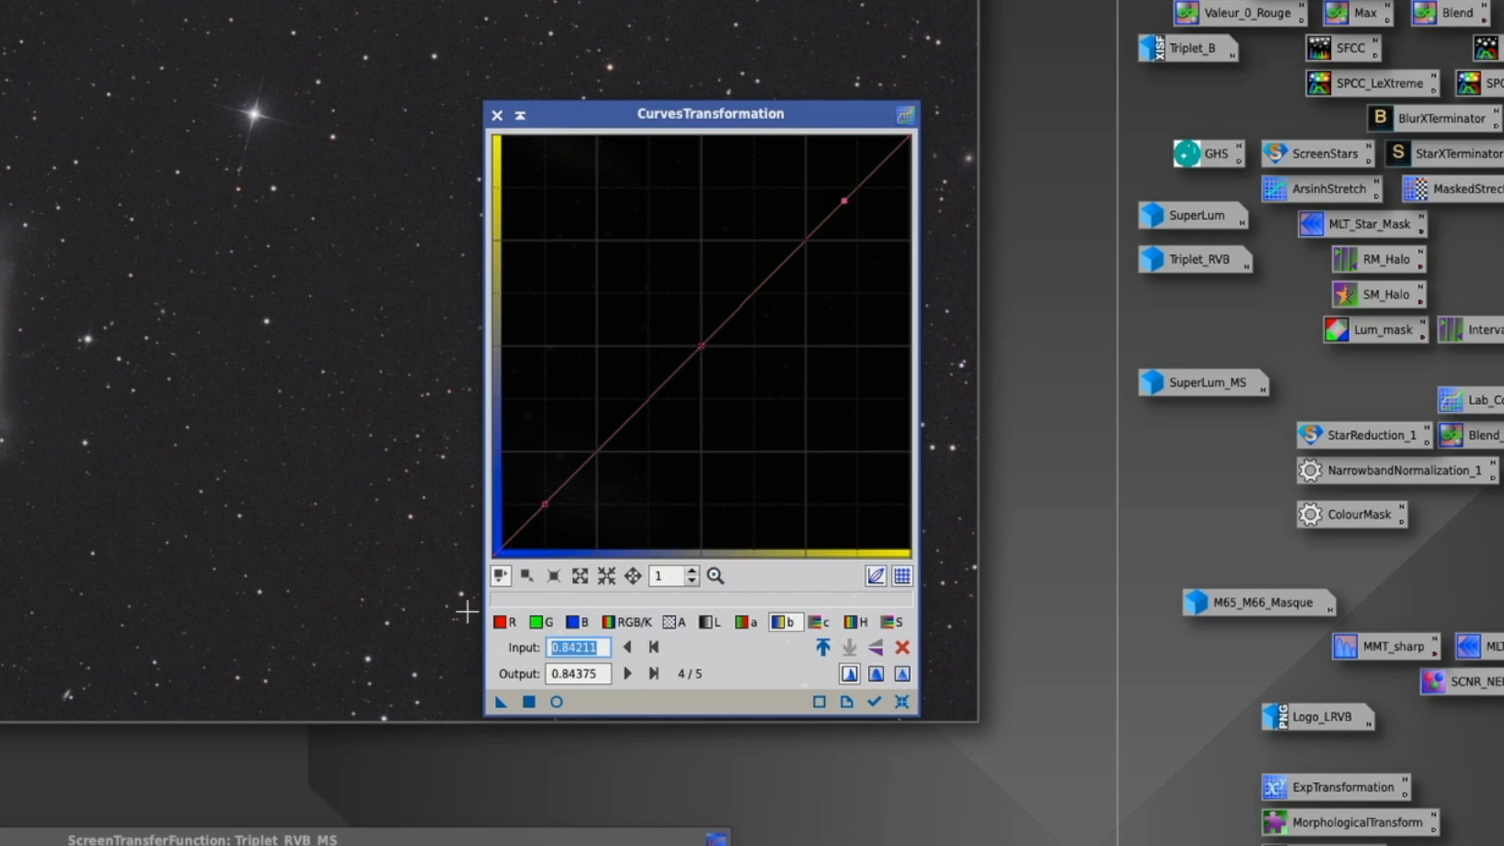
type("0.875")
key("Tab")
type("0")
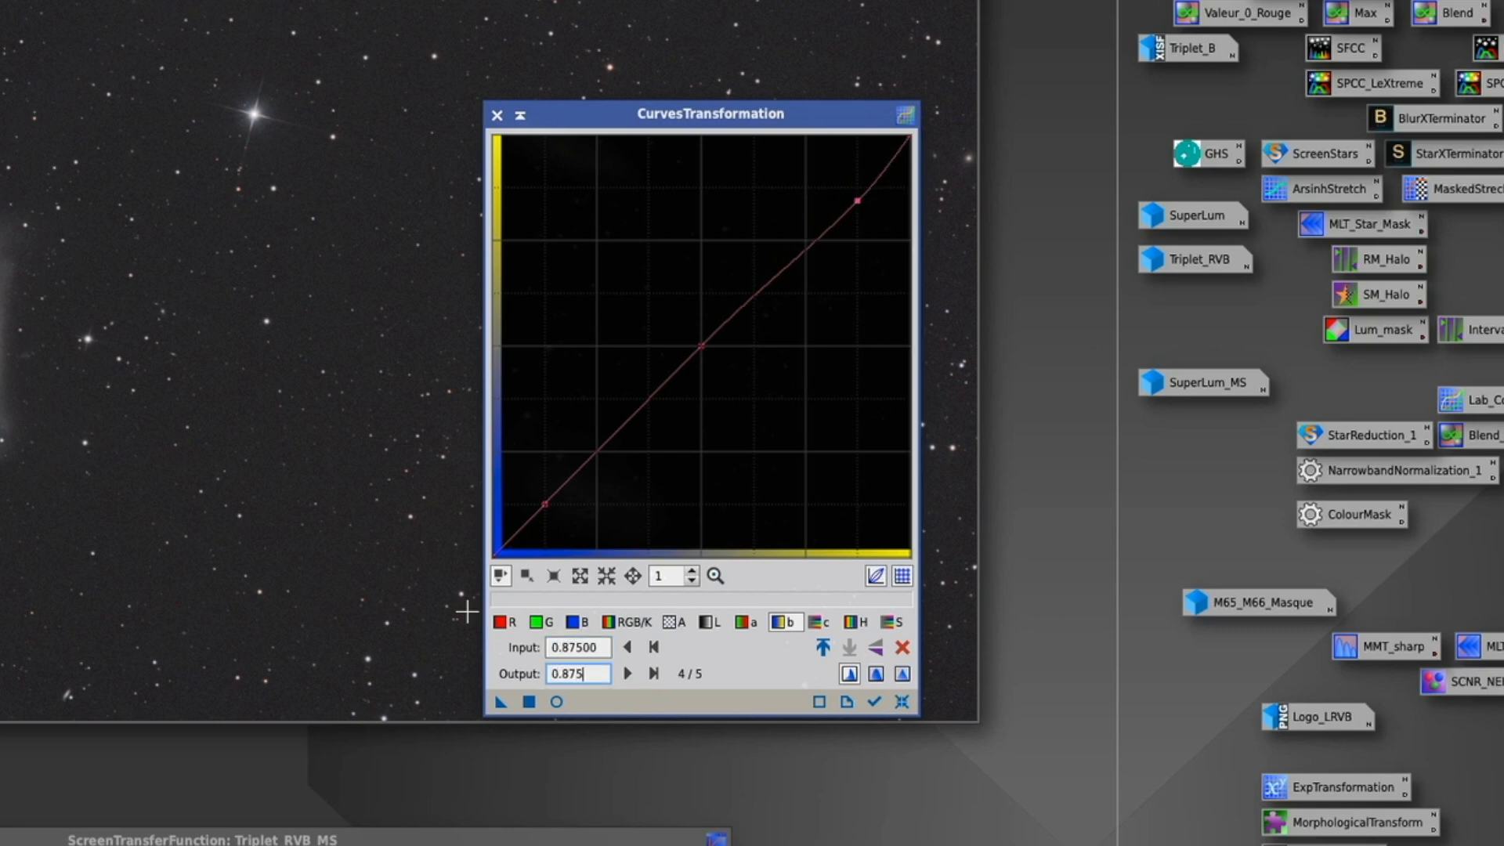
type(".875")
key("Return")
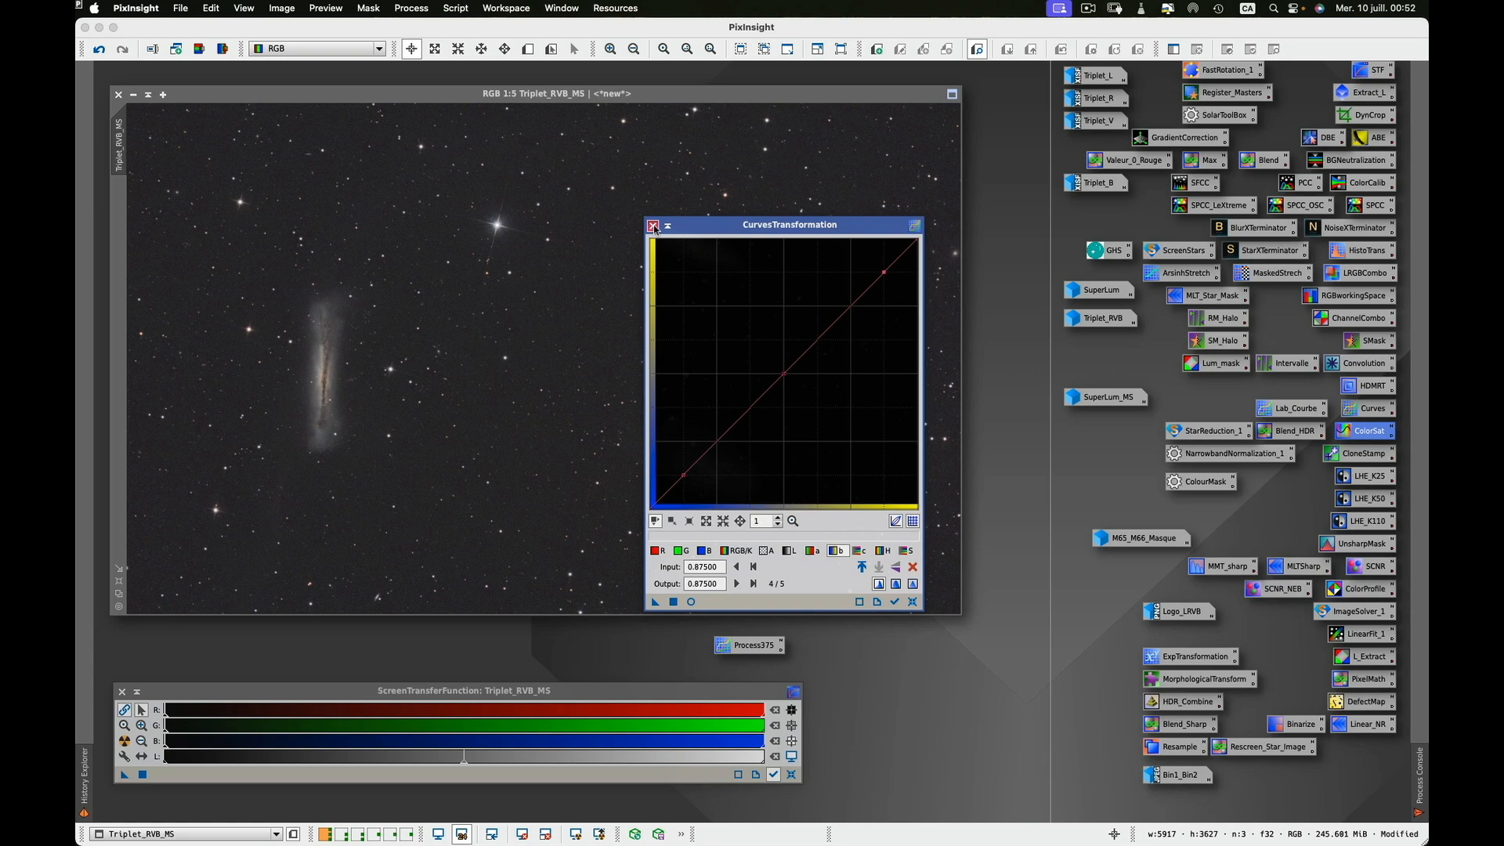
left_click(654, 226)
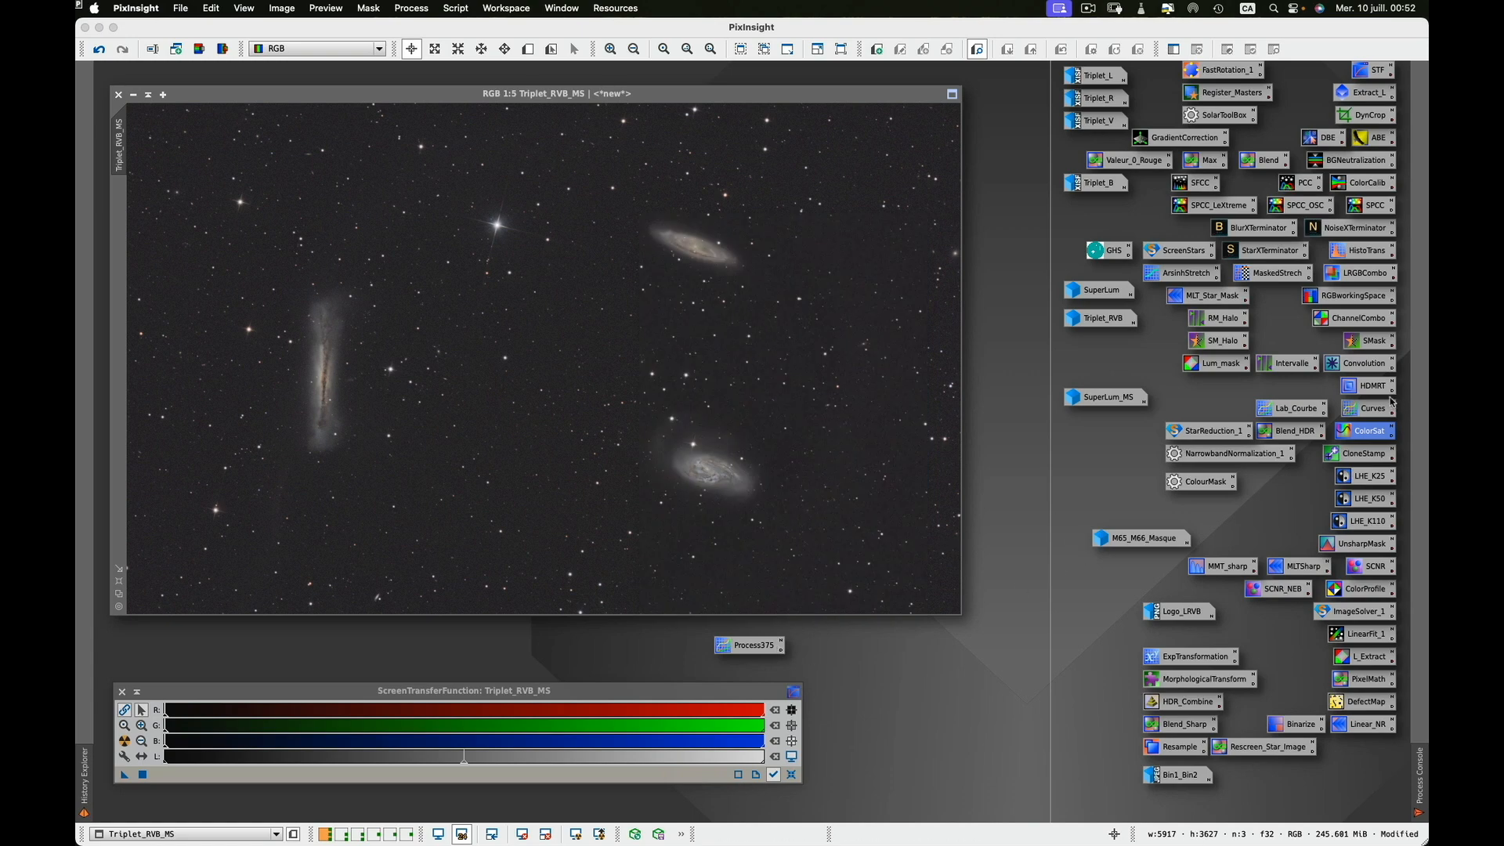
Step: Load the saved Lab_Courbe curves process beside the image and start its real-time preview on Triplet_RVB_MS
double_click(1297, 408)
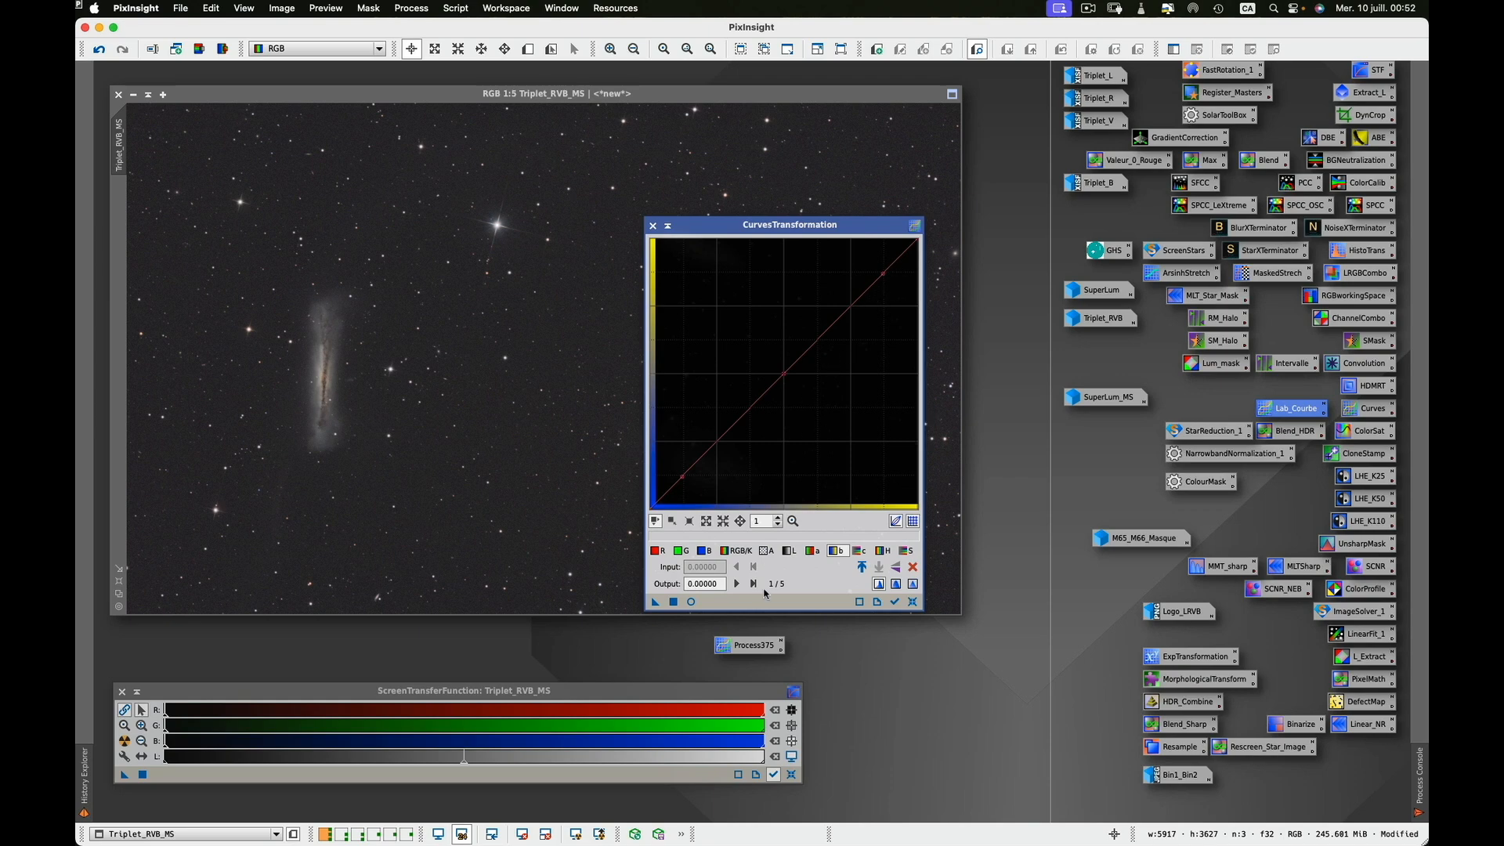
left_click_drag(761, 654, 1011, 801)
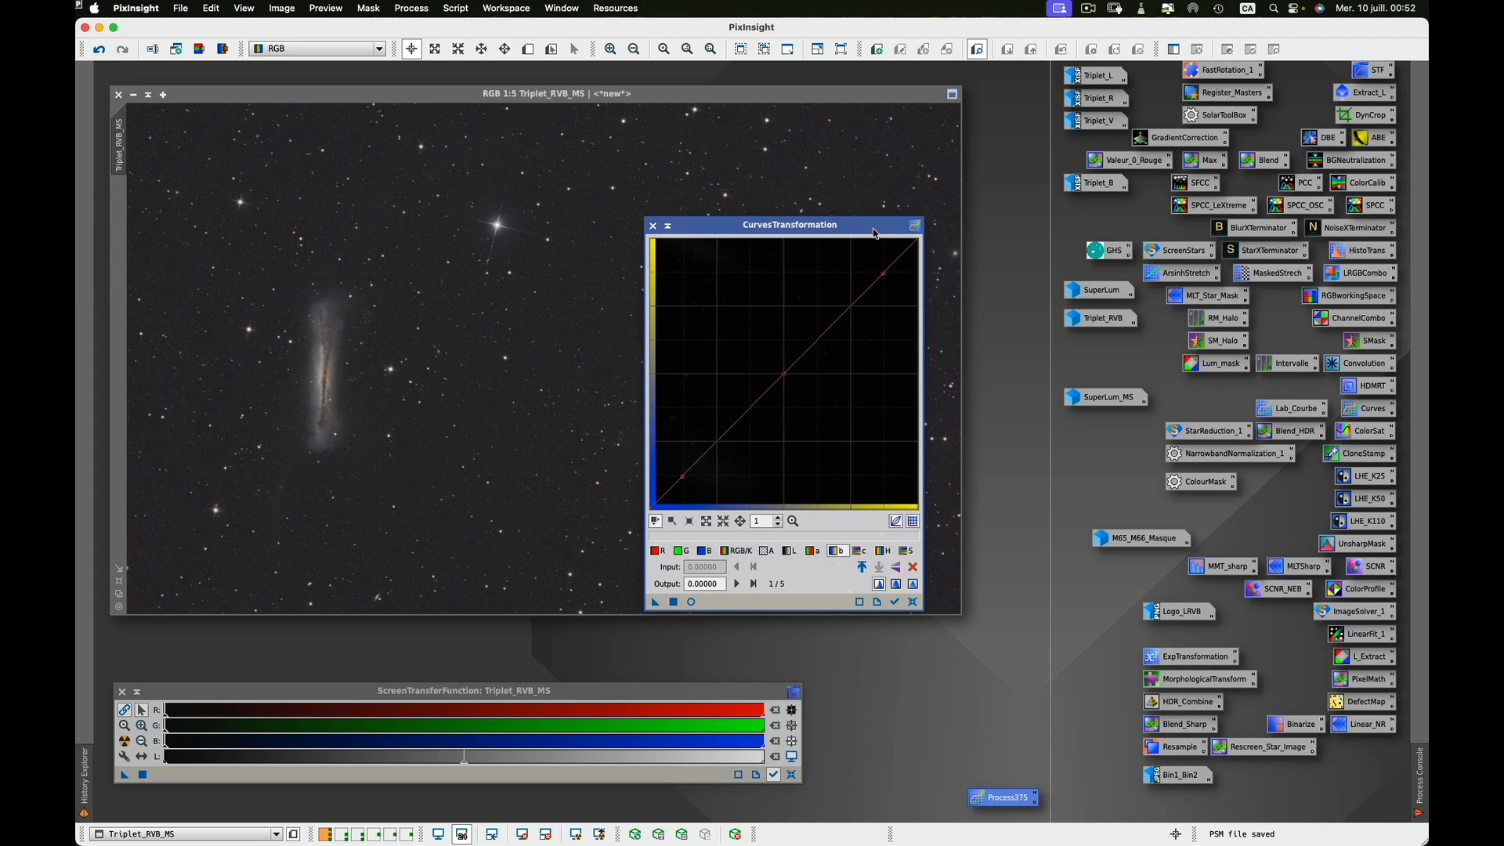
left_click_drag(886, 229, 1214, 205)
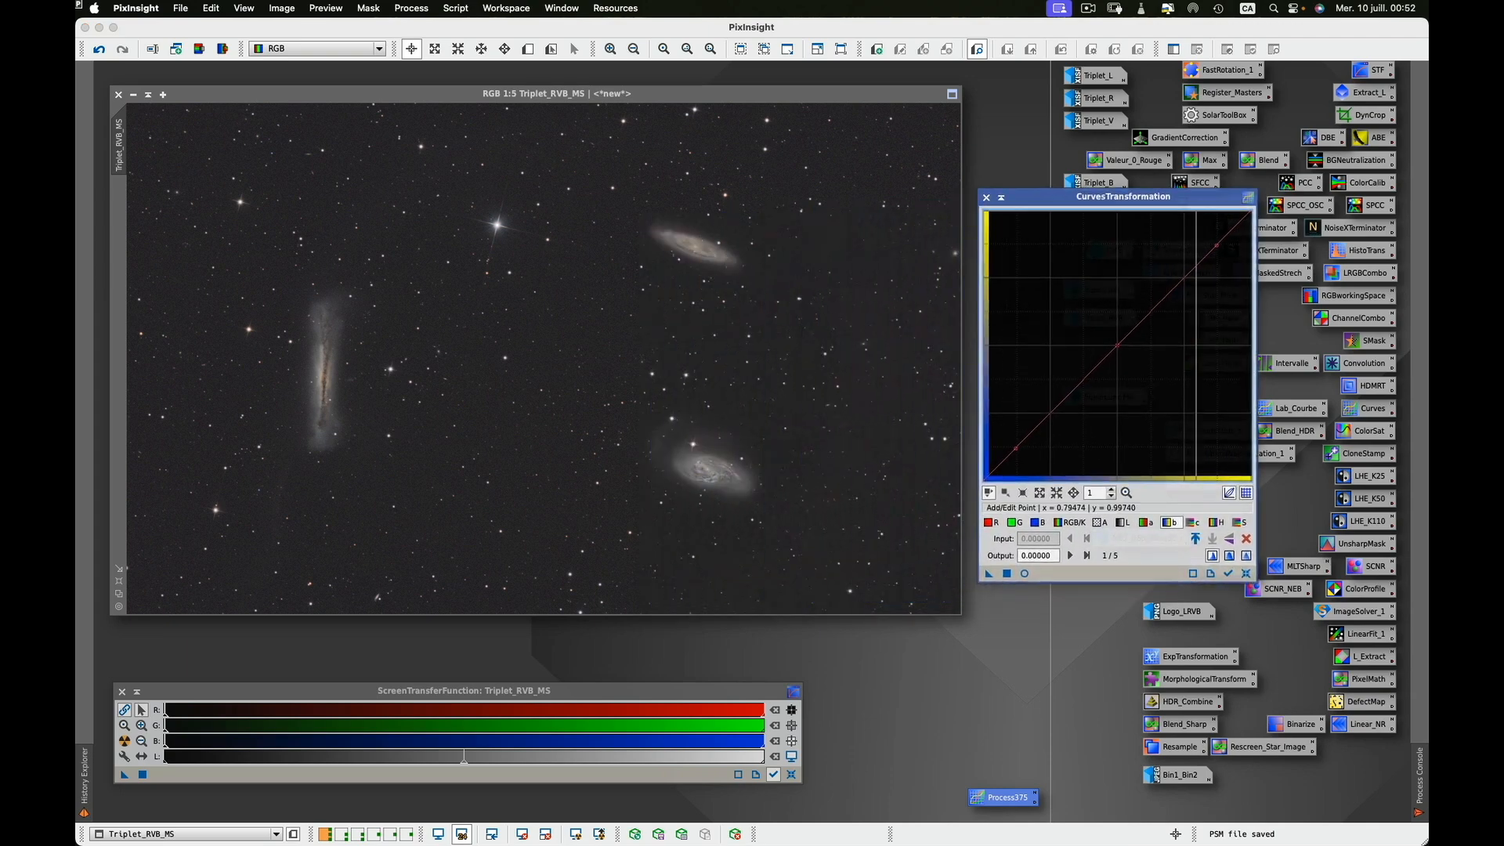
left_click(1025, 574)
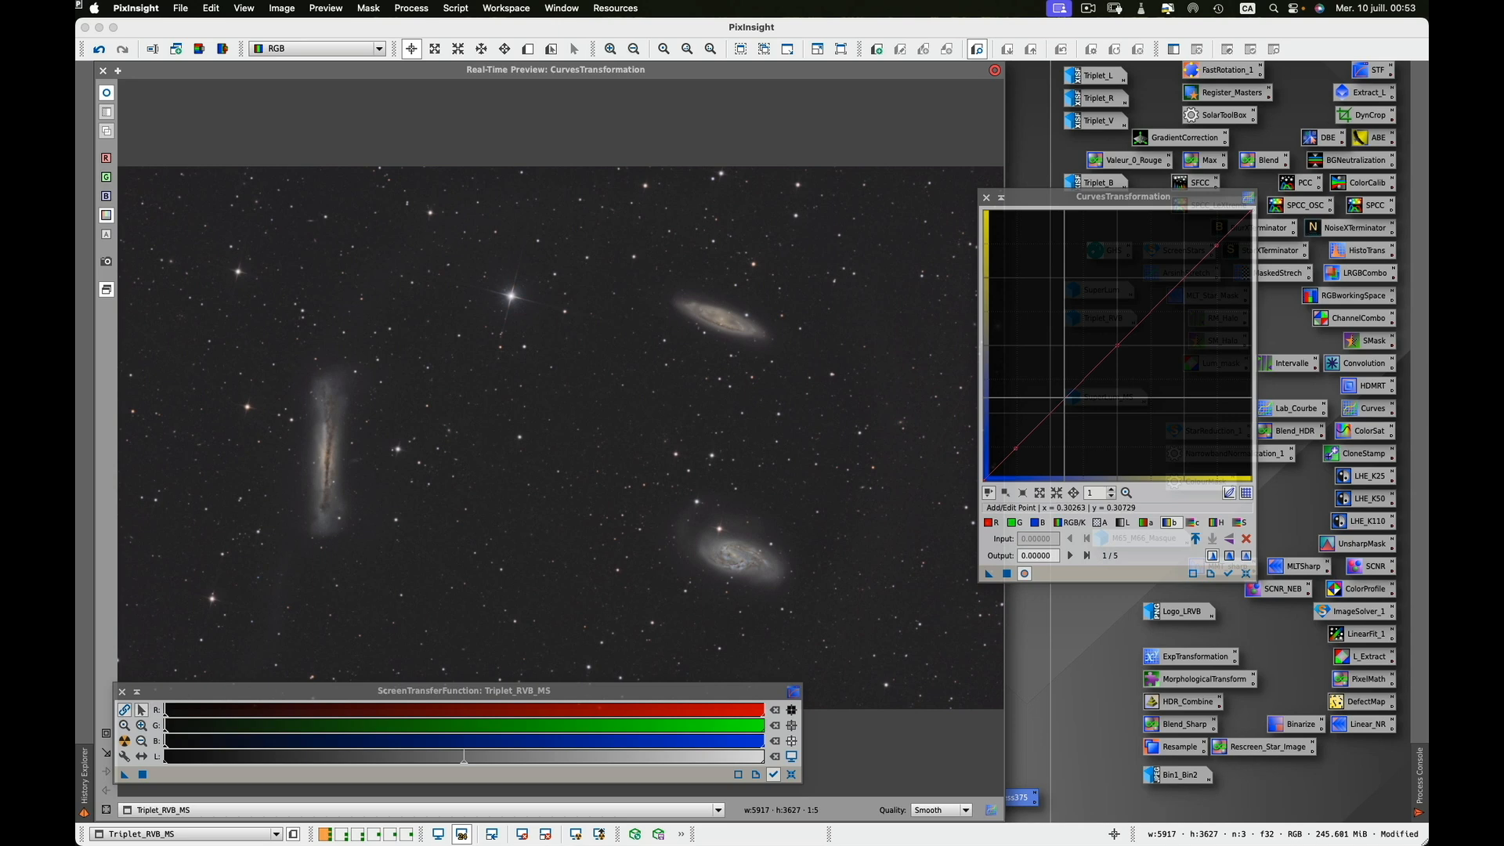
Step: Pull the blue half of the b curve down to about input 0.316, output 0.117, and close ScreenTransferFunction
left_click(1062, 395)
left_click_drag(1063, 394, 1068, 448)
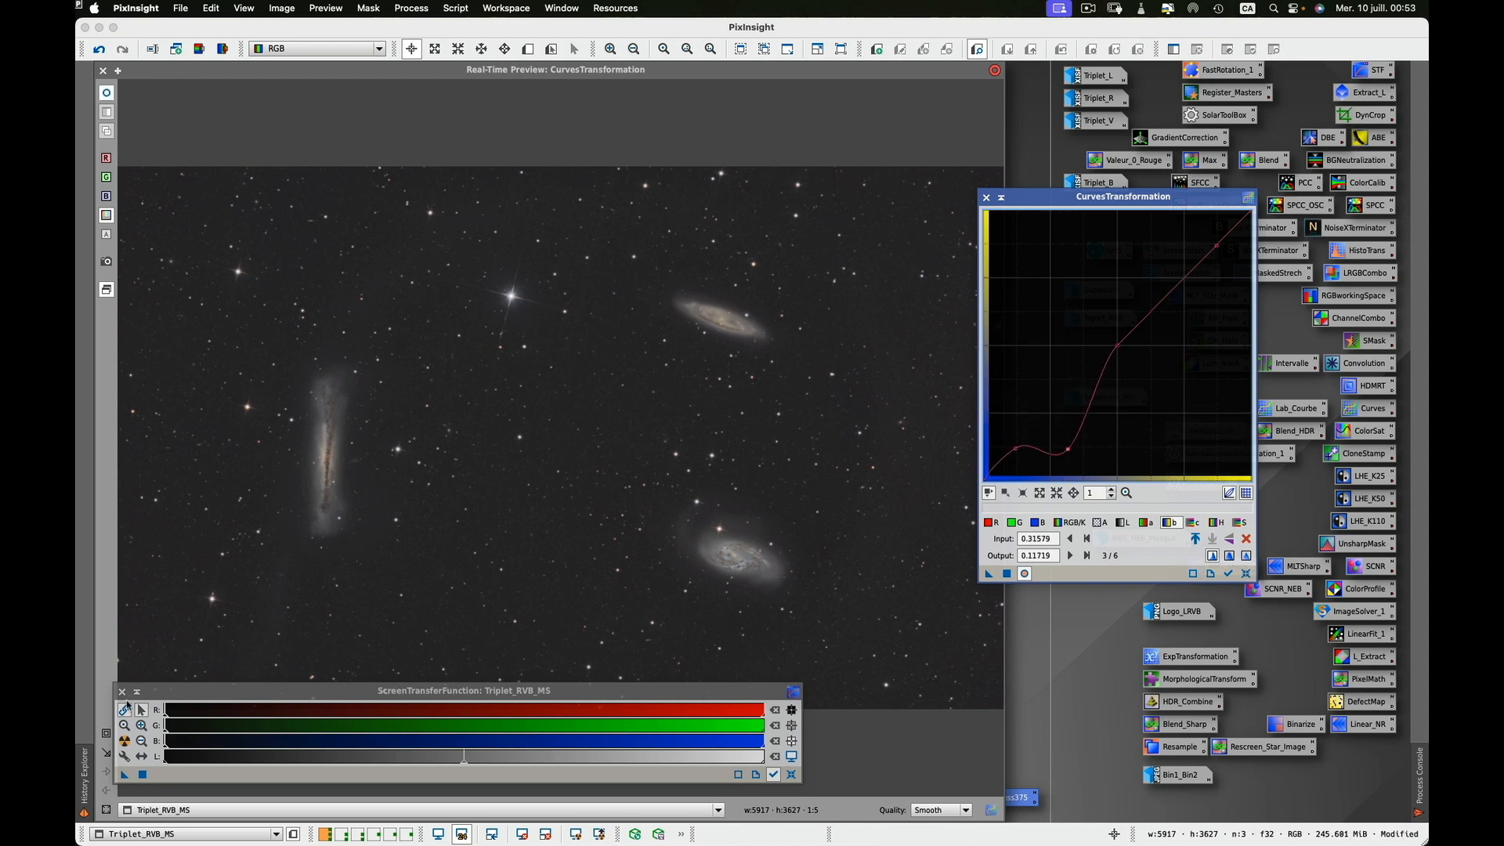
left_click(123, 691)
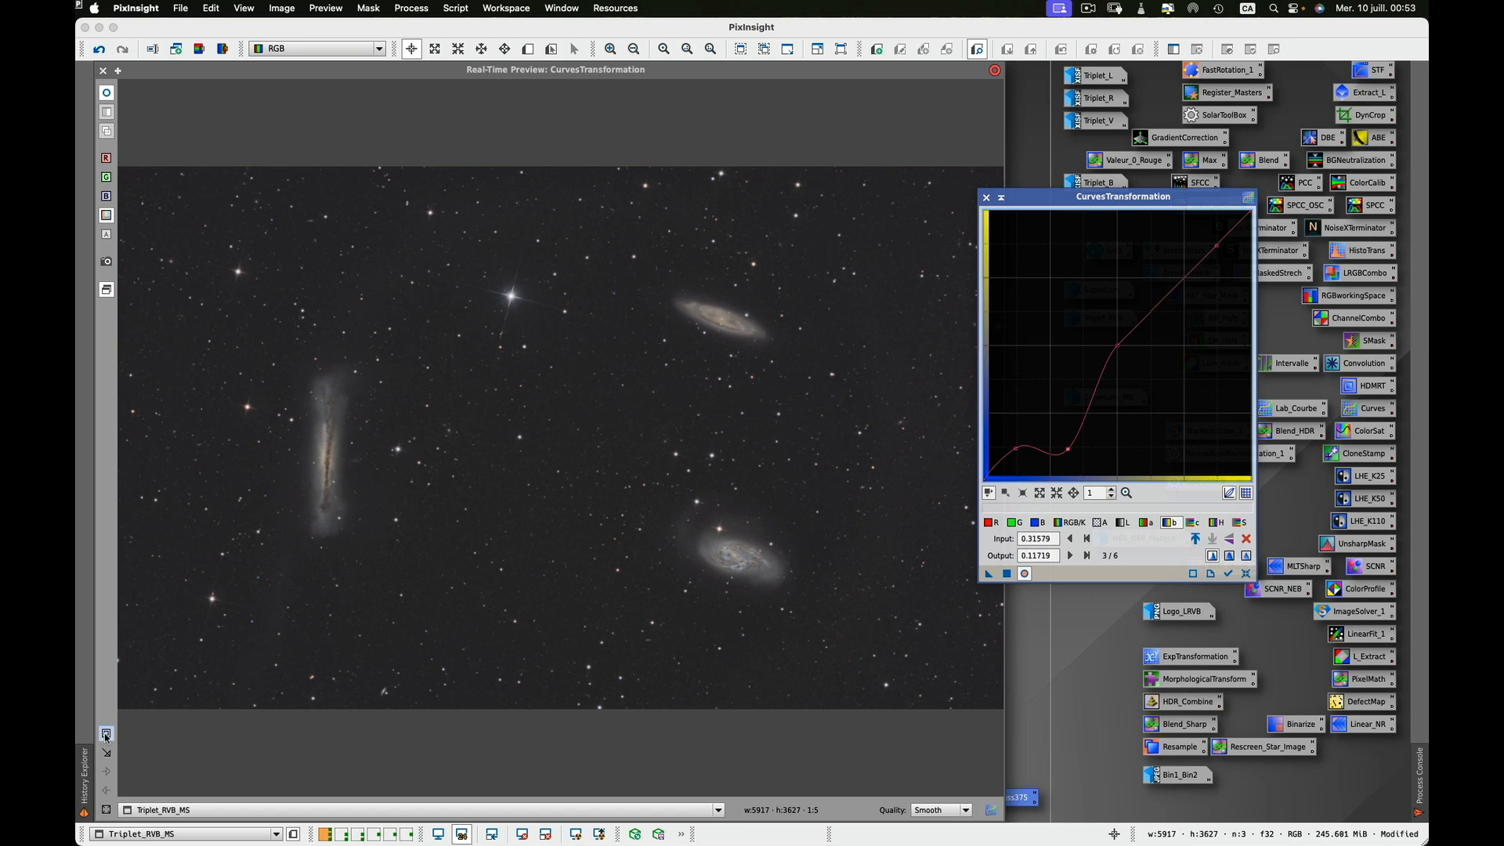
Step: Adjust the b curve's blue-side point to about 0.303, 0.083 and raise a yellow-side point to about 0.611, 0.758
left_click(106, 735)
left_click_drag(617, 273, 825, 617)
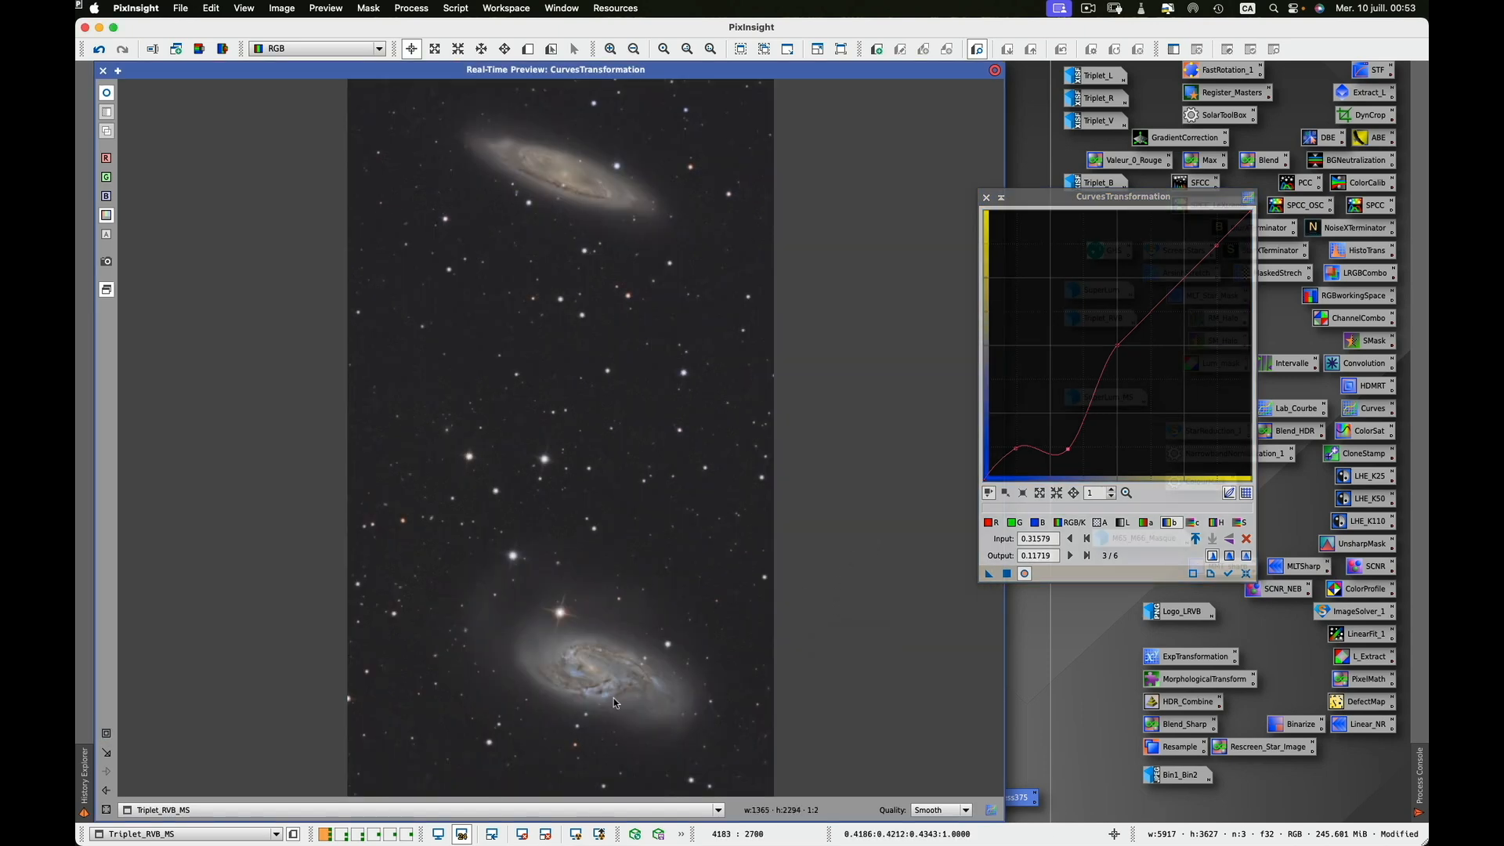
left_click_drag(1067, 451, 1064, 458)
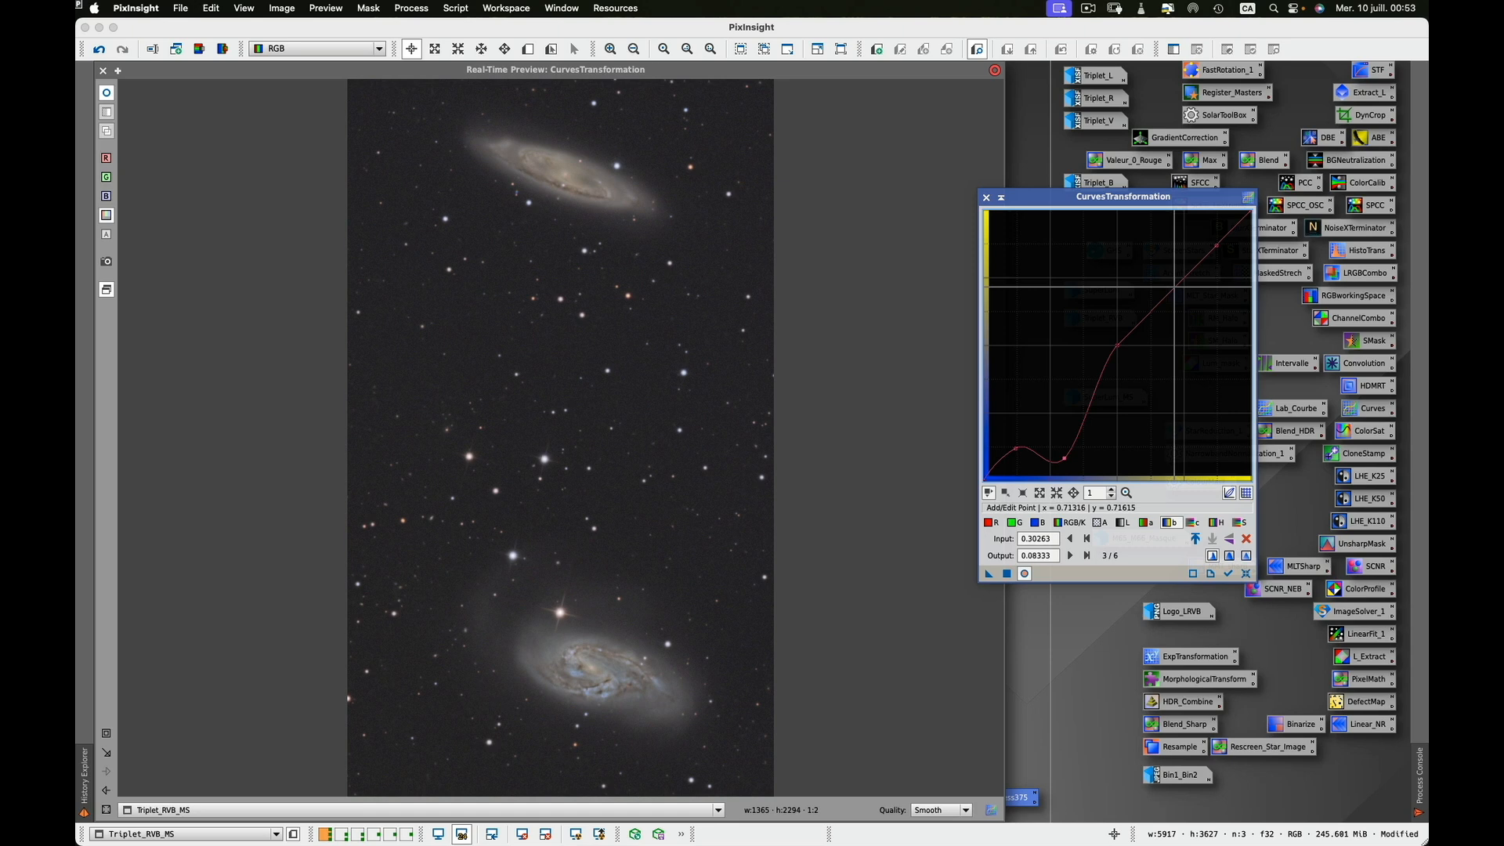
mouse_move(1173, 286)
left_mouse_down()
mouse_move(1162, 272)
mouse_move(1175, 322)
mouse_move(1146, 276)
left_mouse_up()
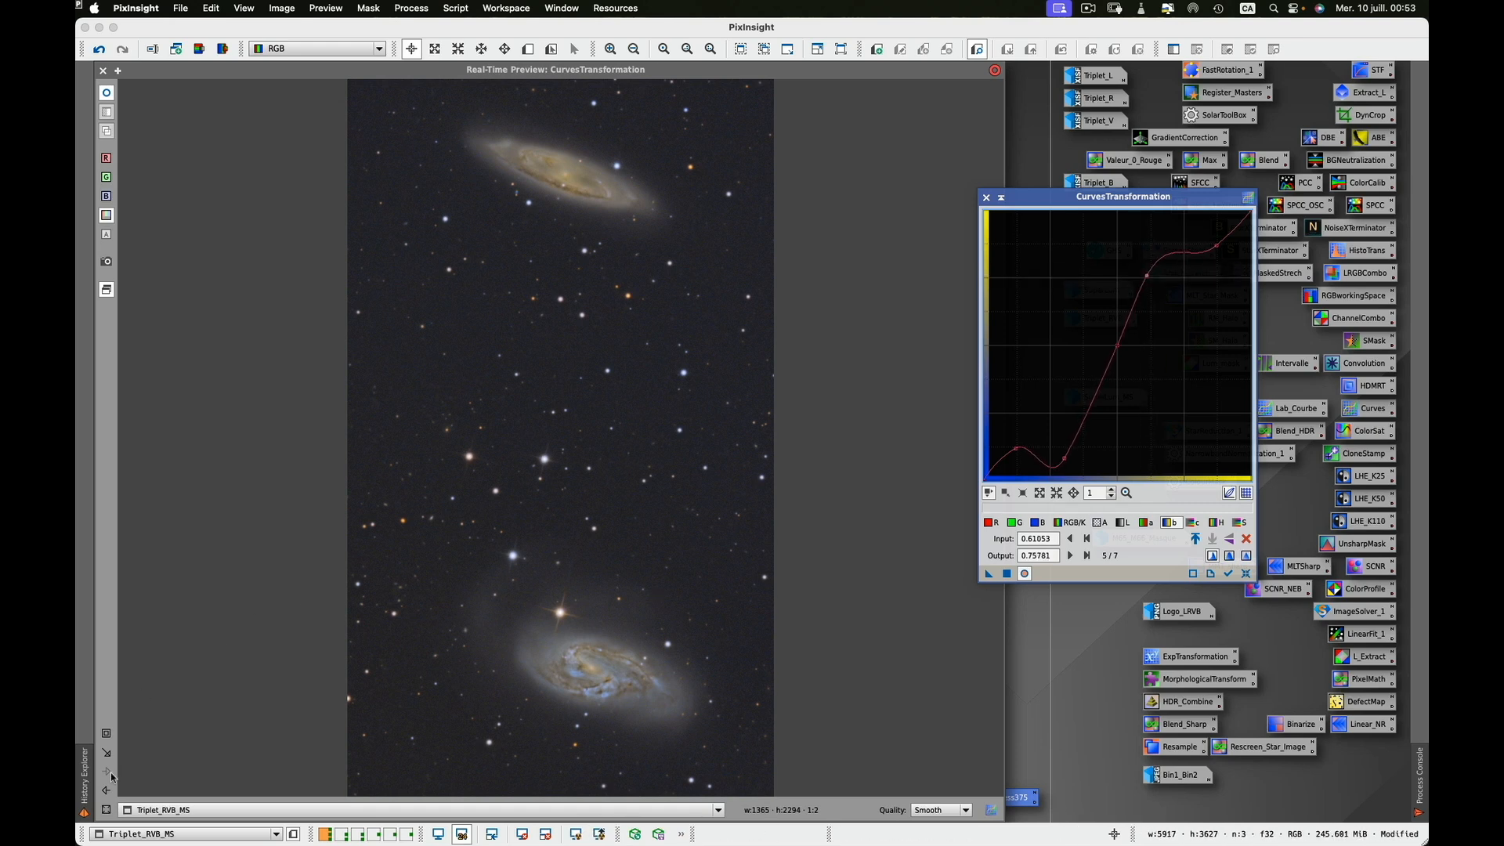
Step: Apply the Lab curves to Triplet_RVB_MS, and close CurvesTransformation and the real-time preview
left_click(107, 790)
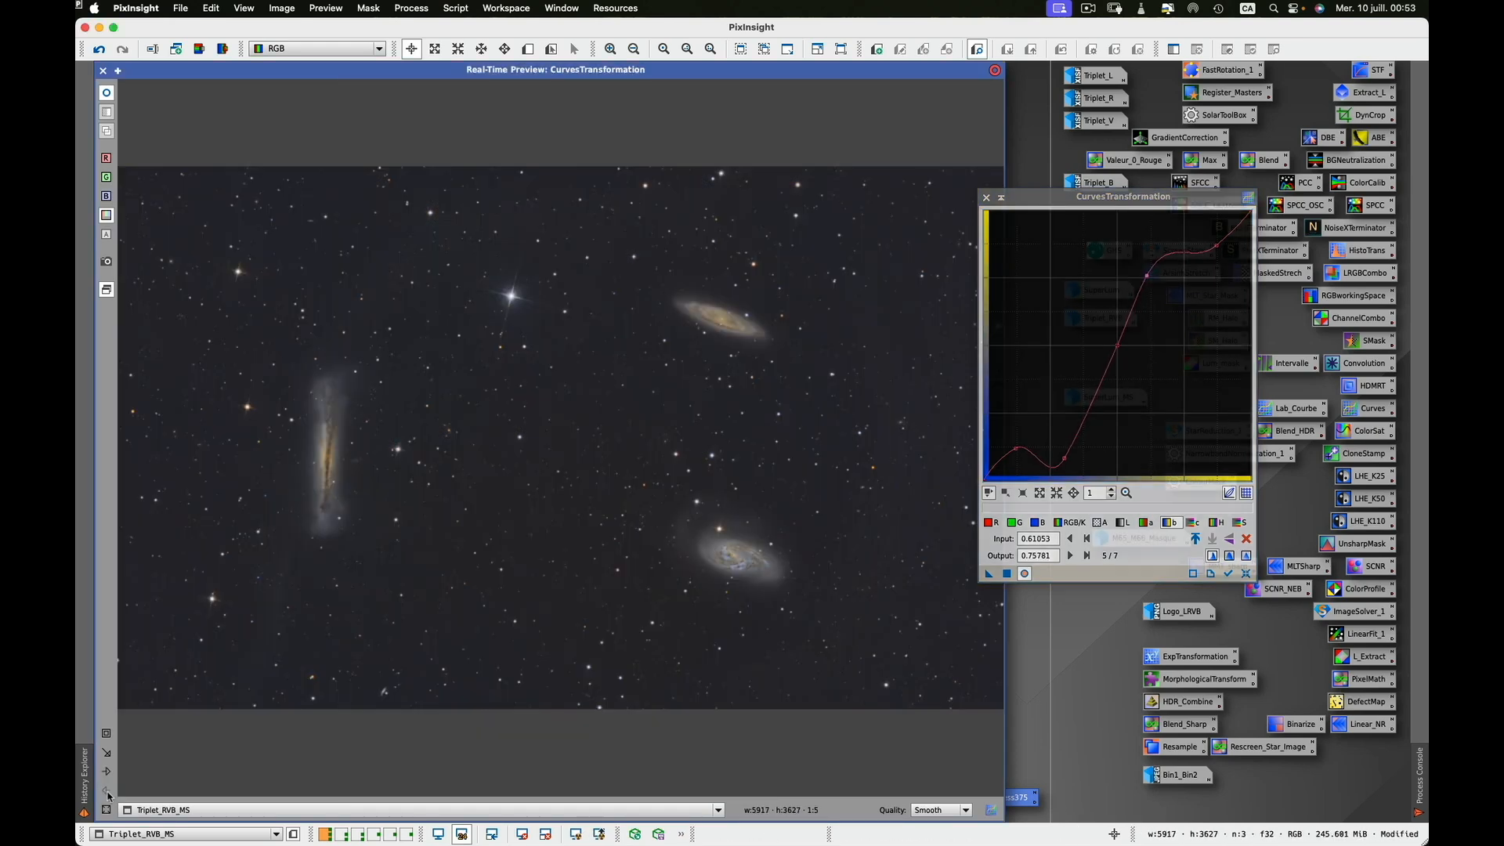
left_click(1008, 574)
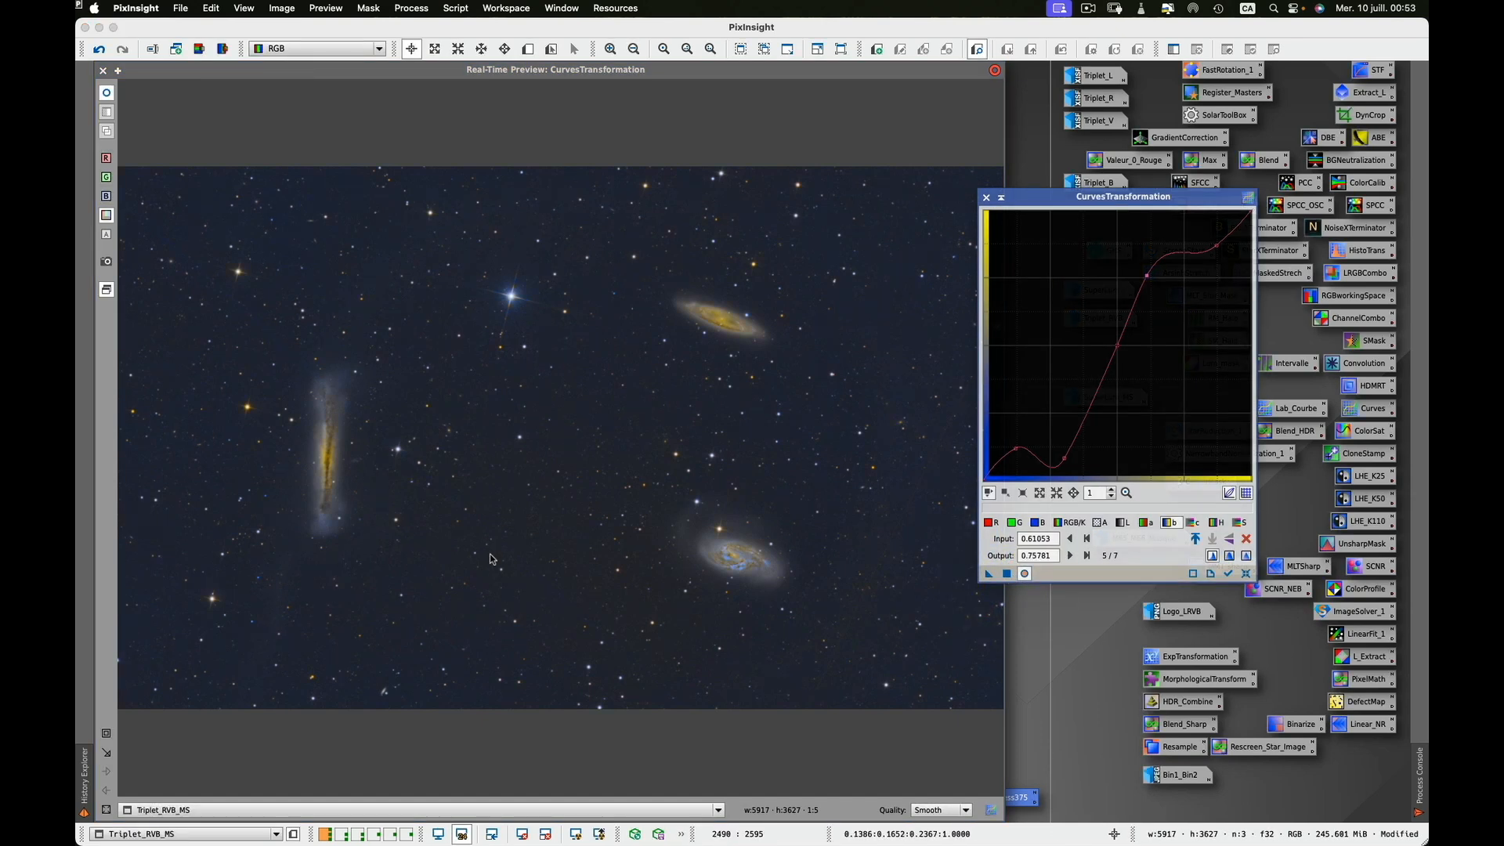
left_click(986, 197)
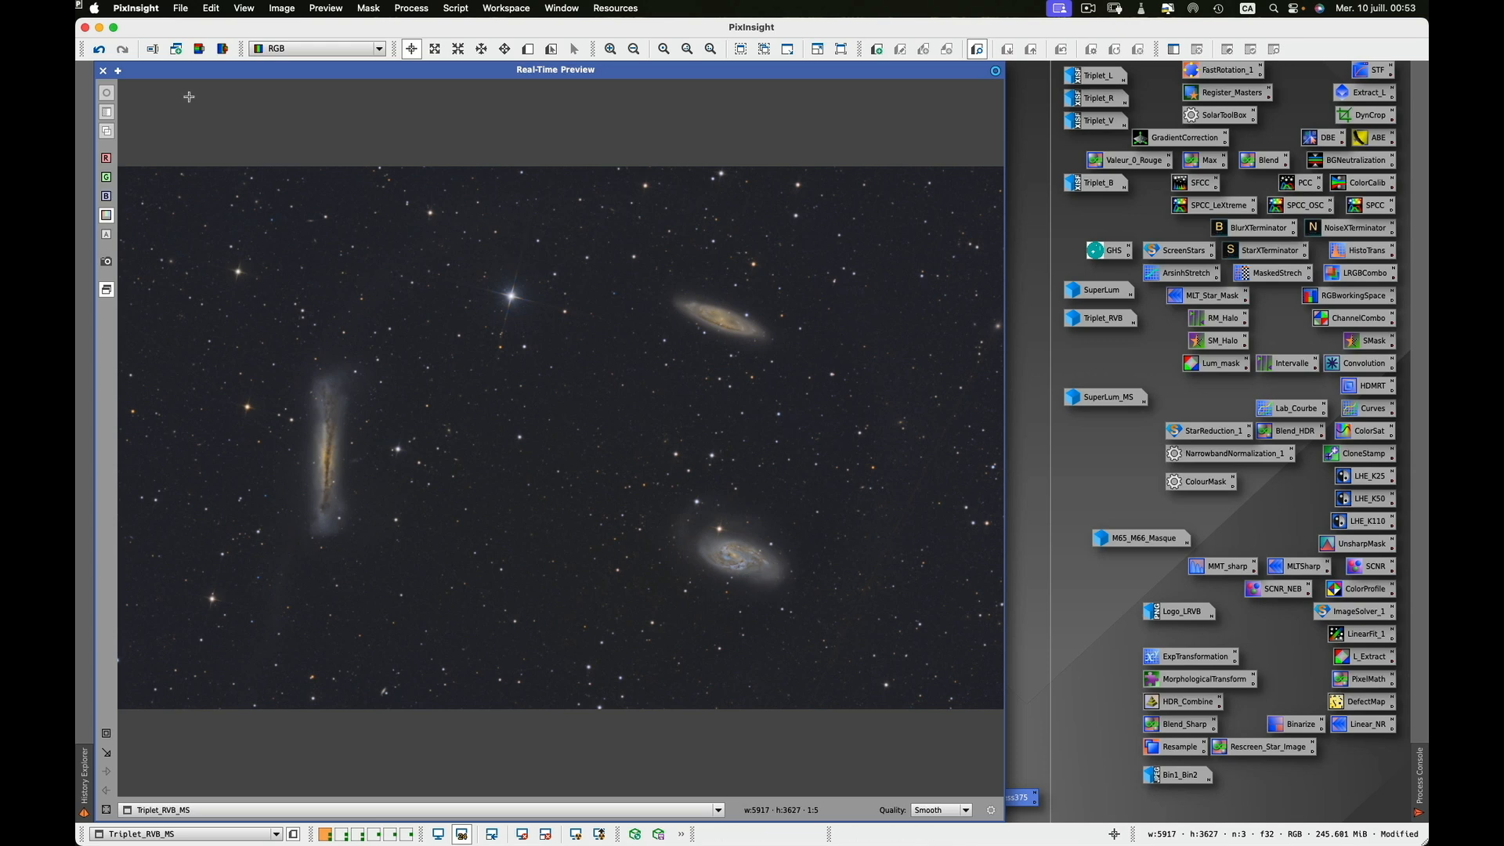
left_click(103, 70)
left_click_drag(703, 94, 702, 87)
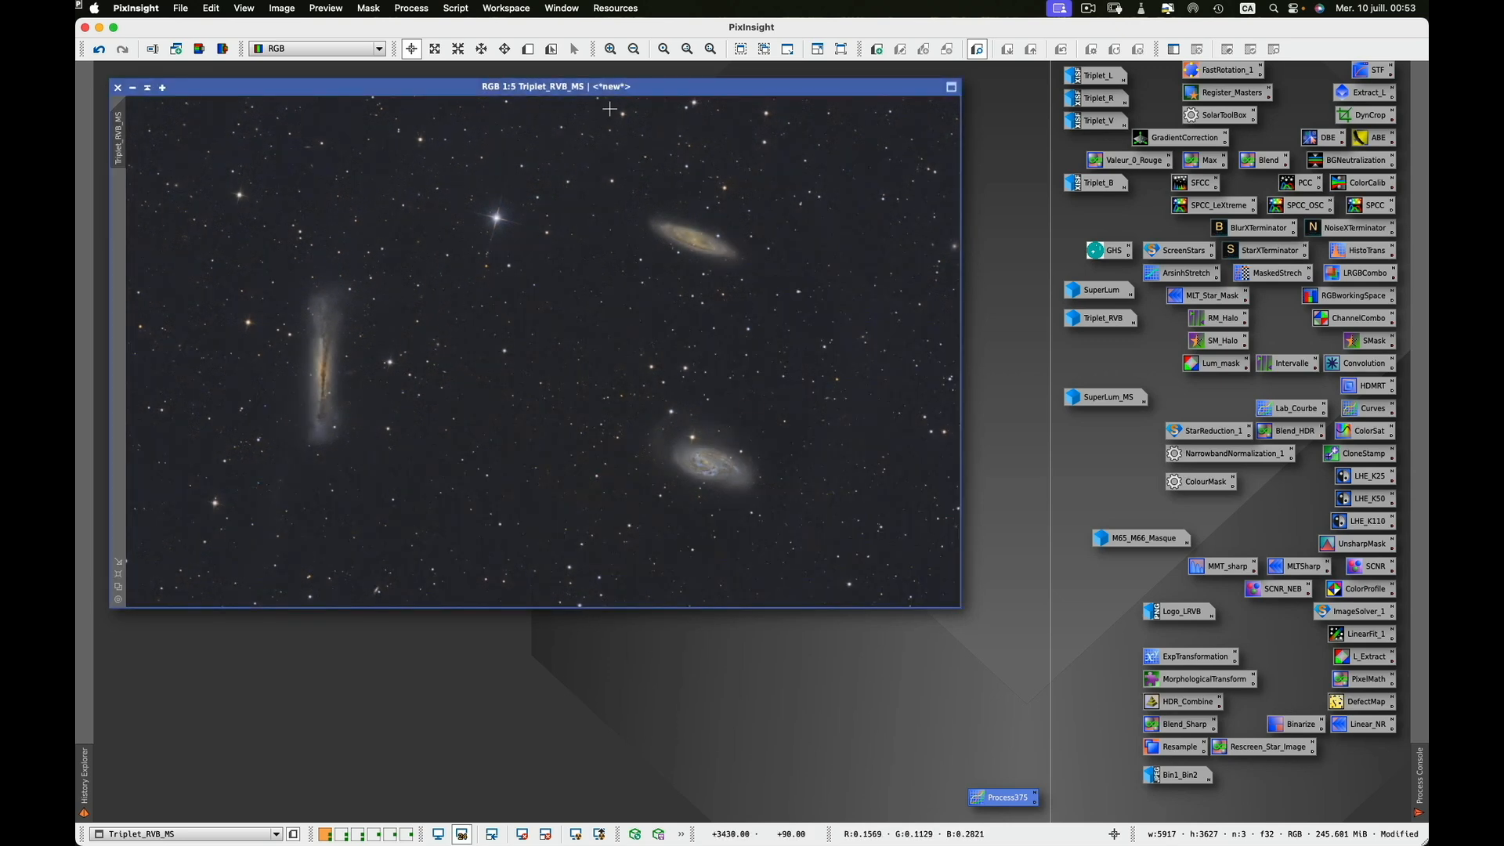
Step: Launch the ImageBlend script and set Triplet_RVB_MS as the blend image over the same base image
left_click(457, 10)
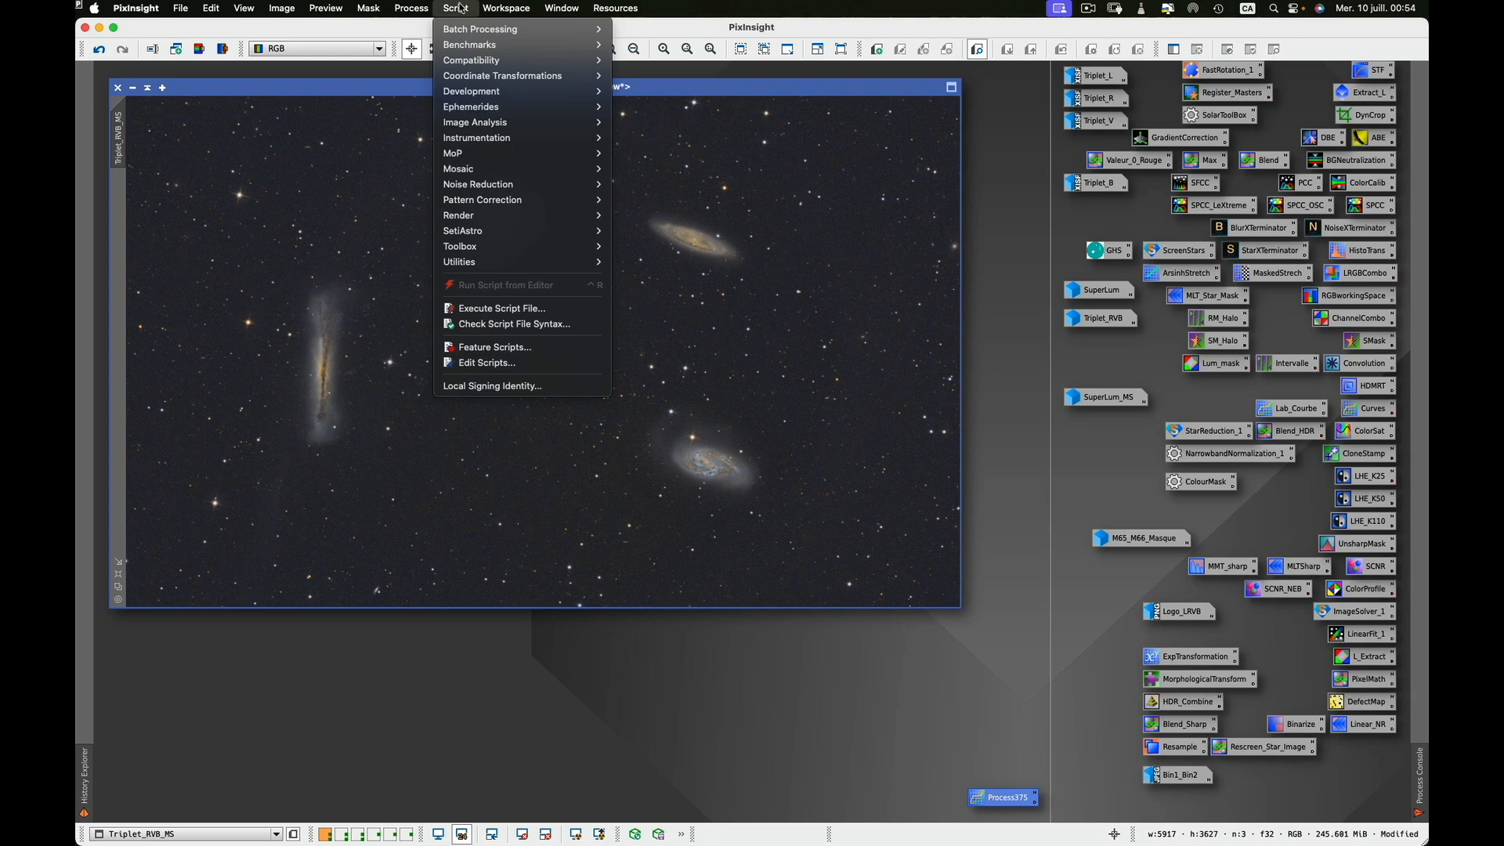
mouse_move(498, 265)
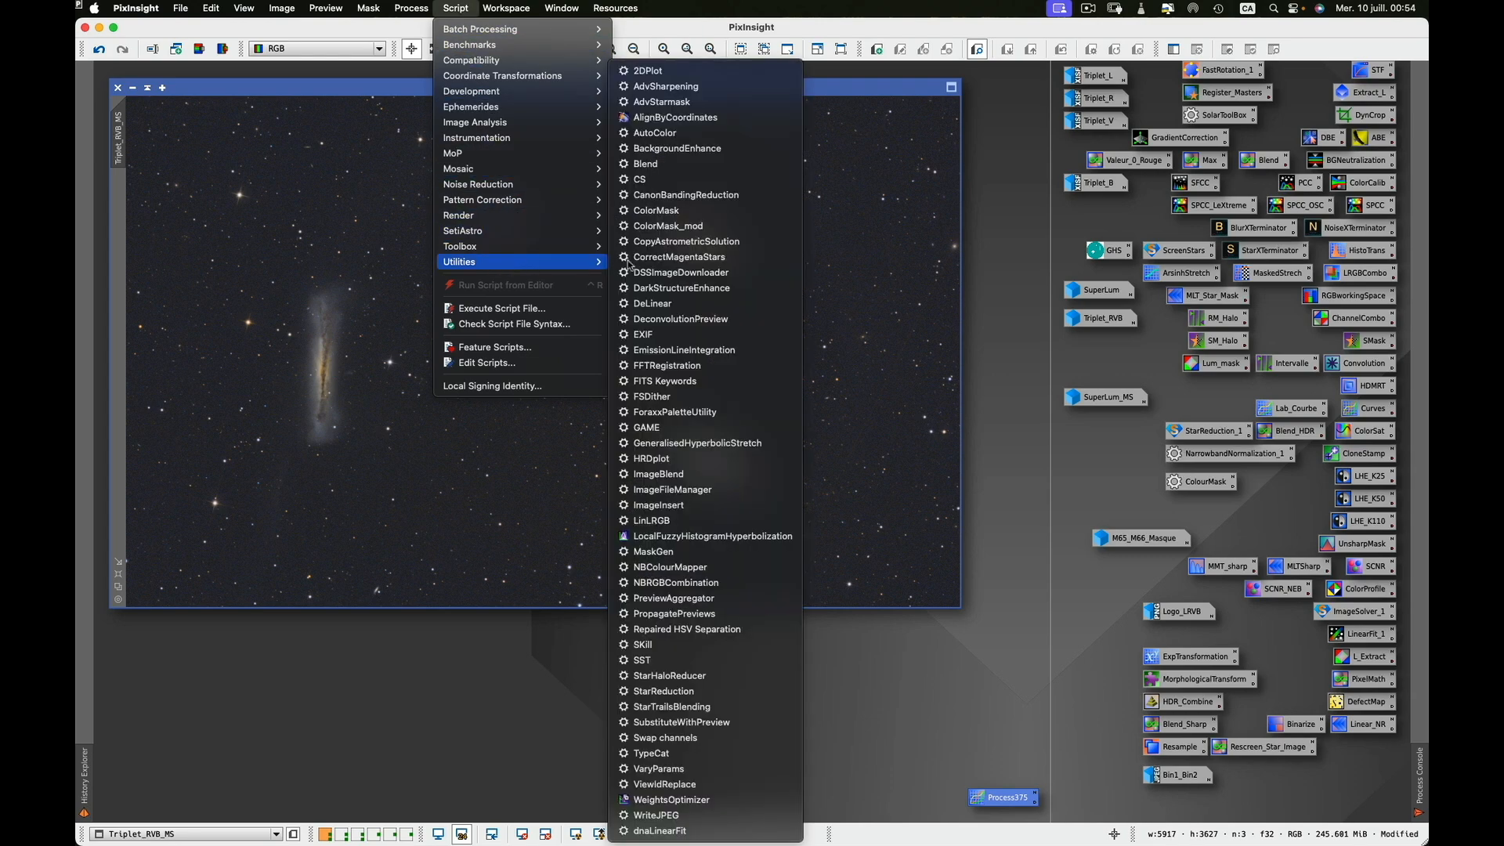
left_click(695, 475)
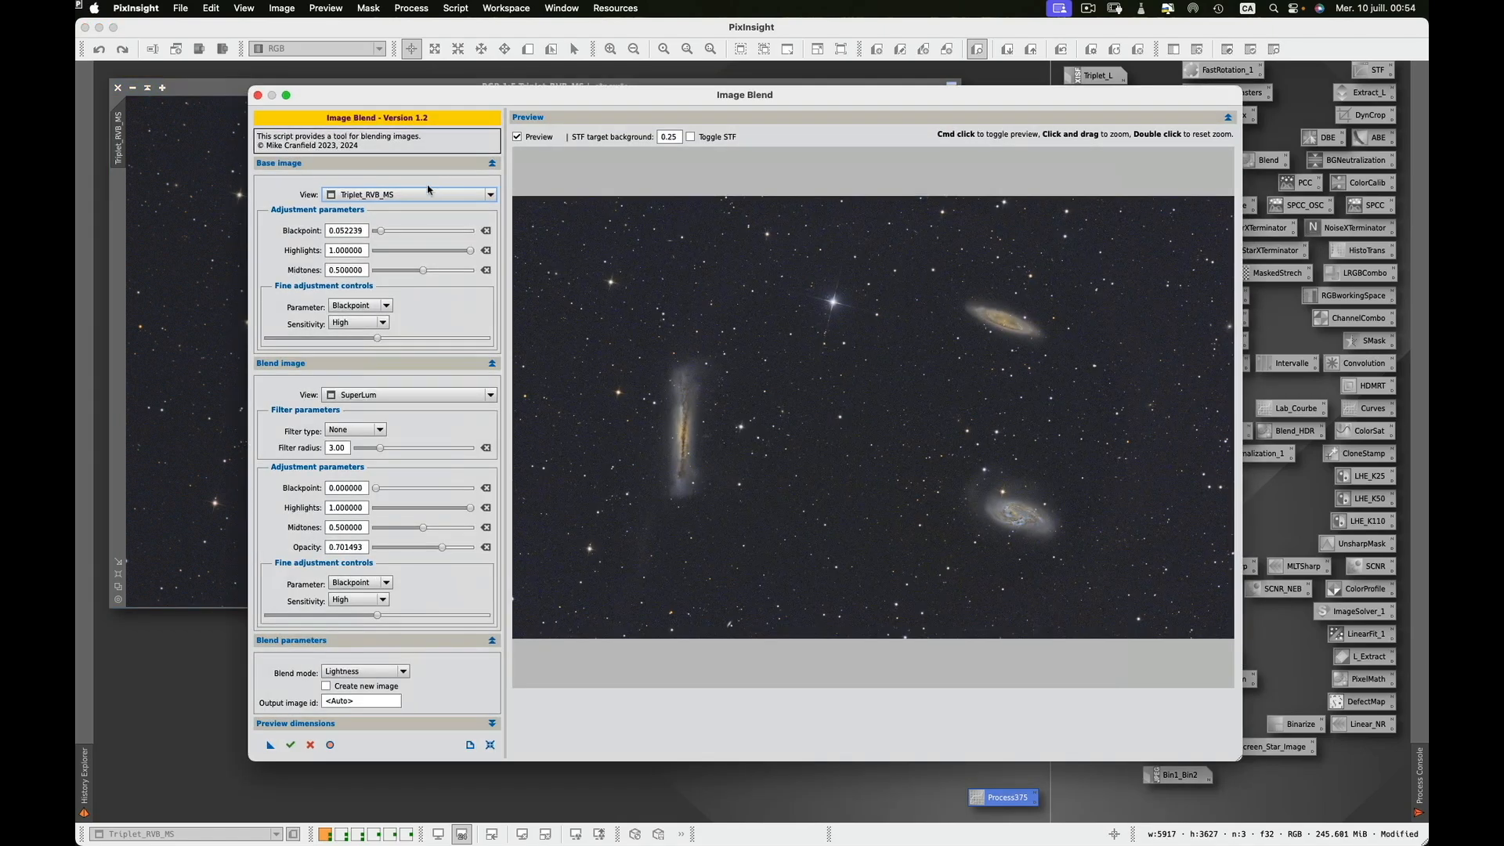
mouse_move(382, 205)
left_click(488, 397)
left_click(497, 492)
left_click(491, 395)
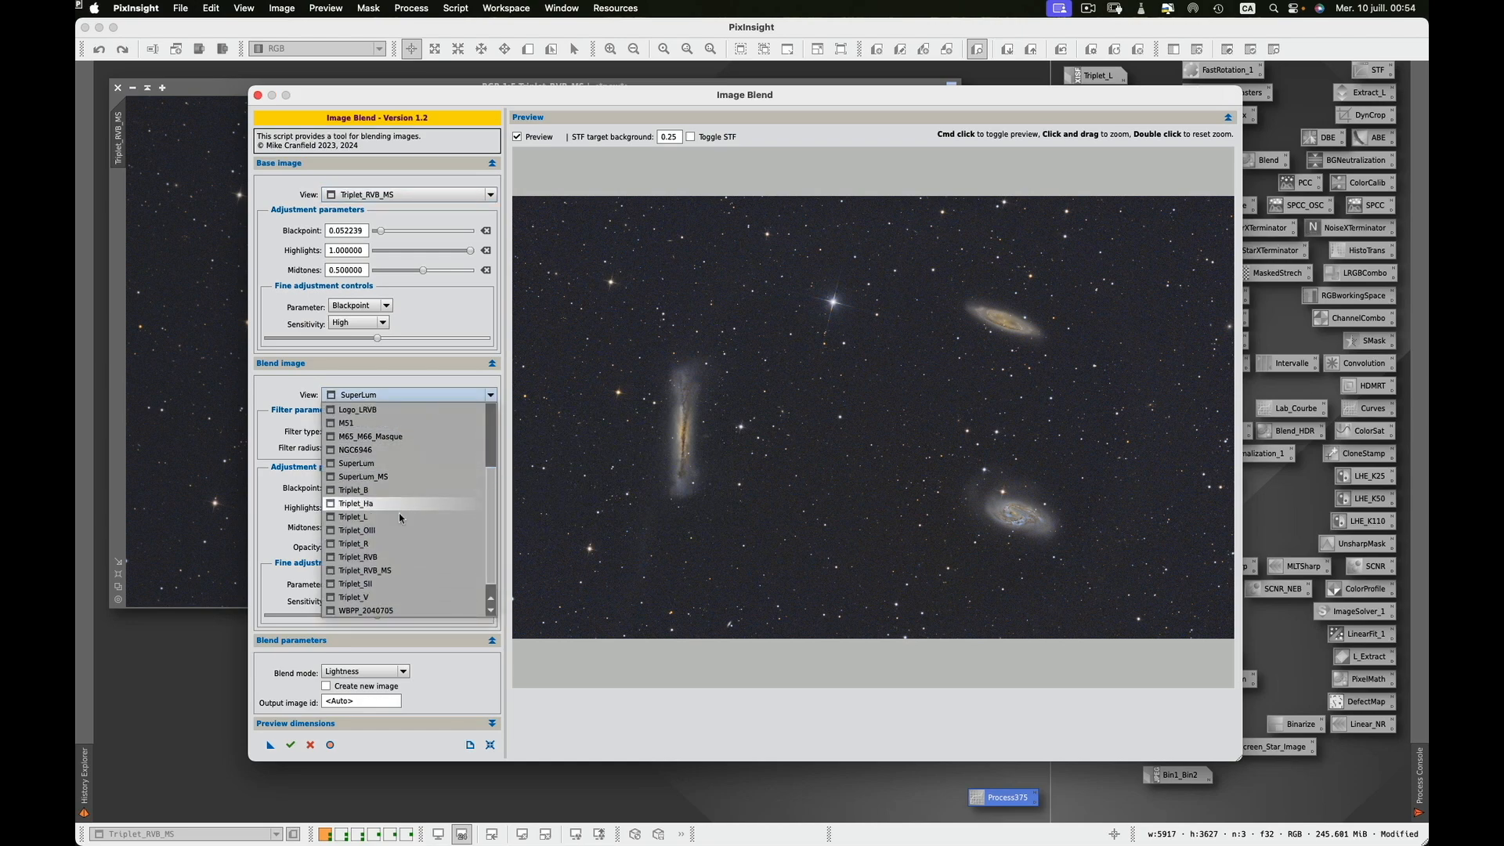
left_click(390, 571)
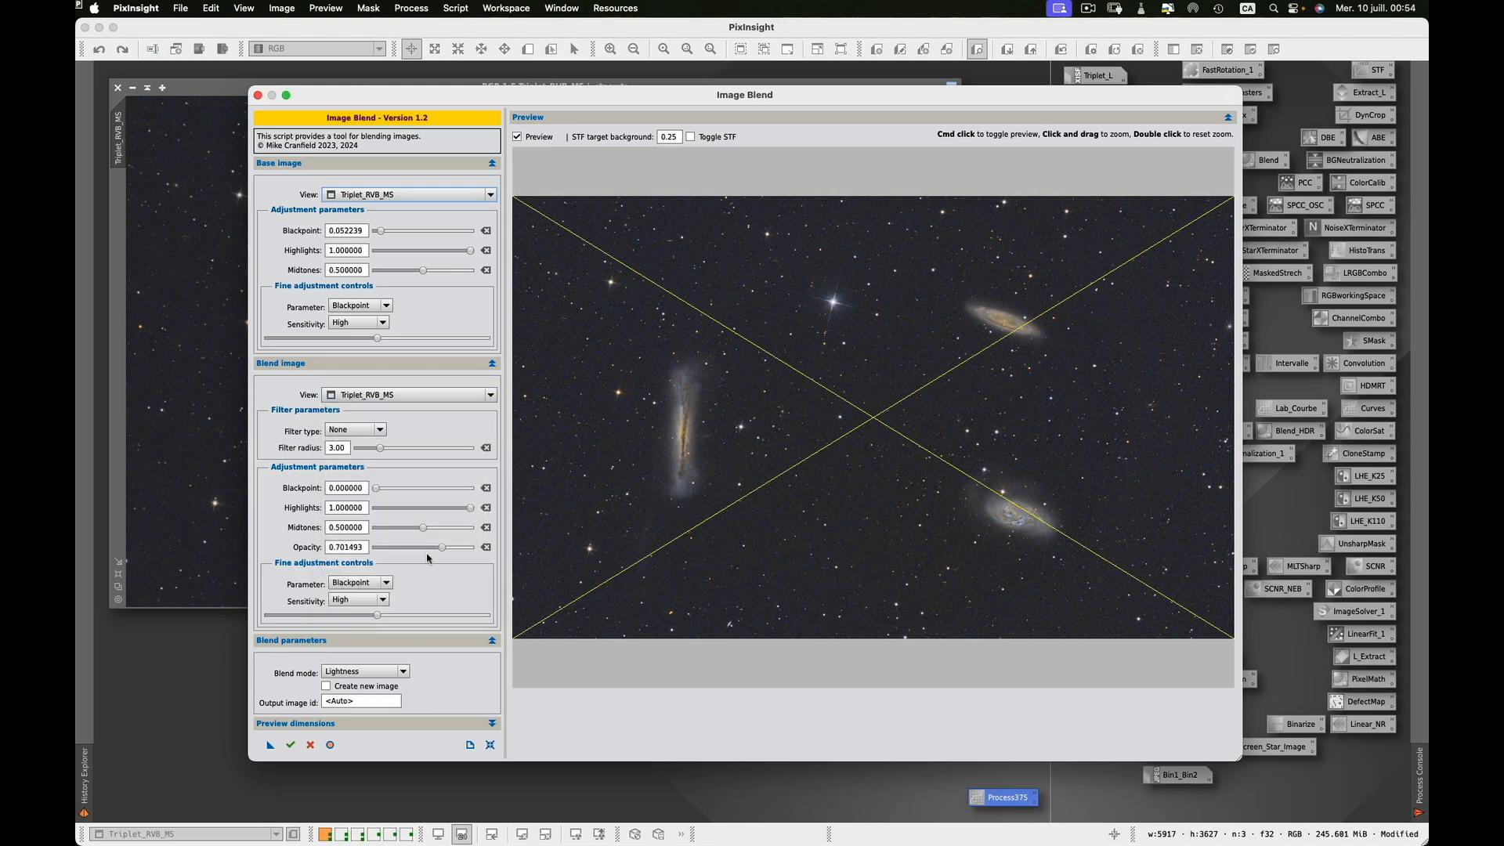
Step: Try the Multiply and Overlay blend modes on the Image Blend preview
left_click(403, 672)
left_click_drag(405, 569, 400, 493)
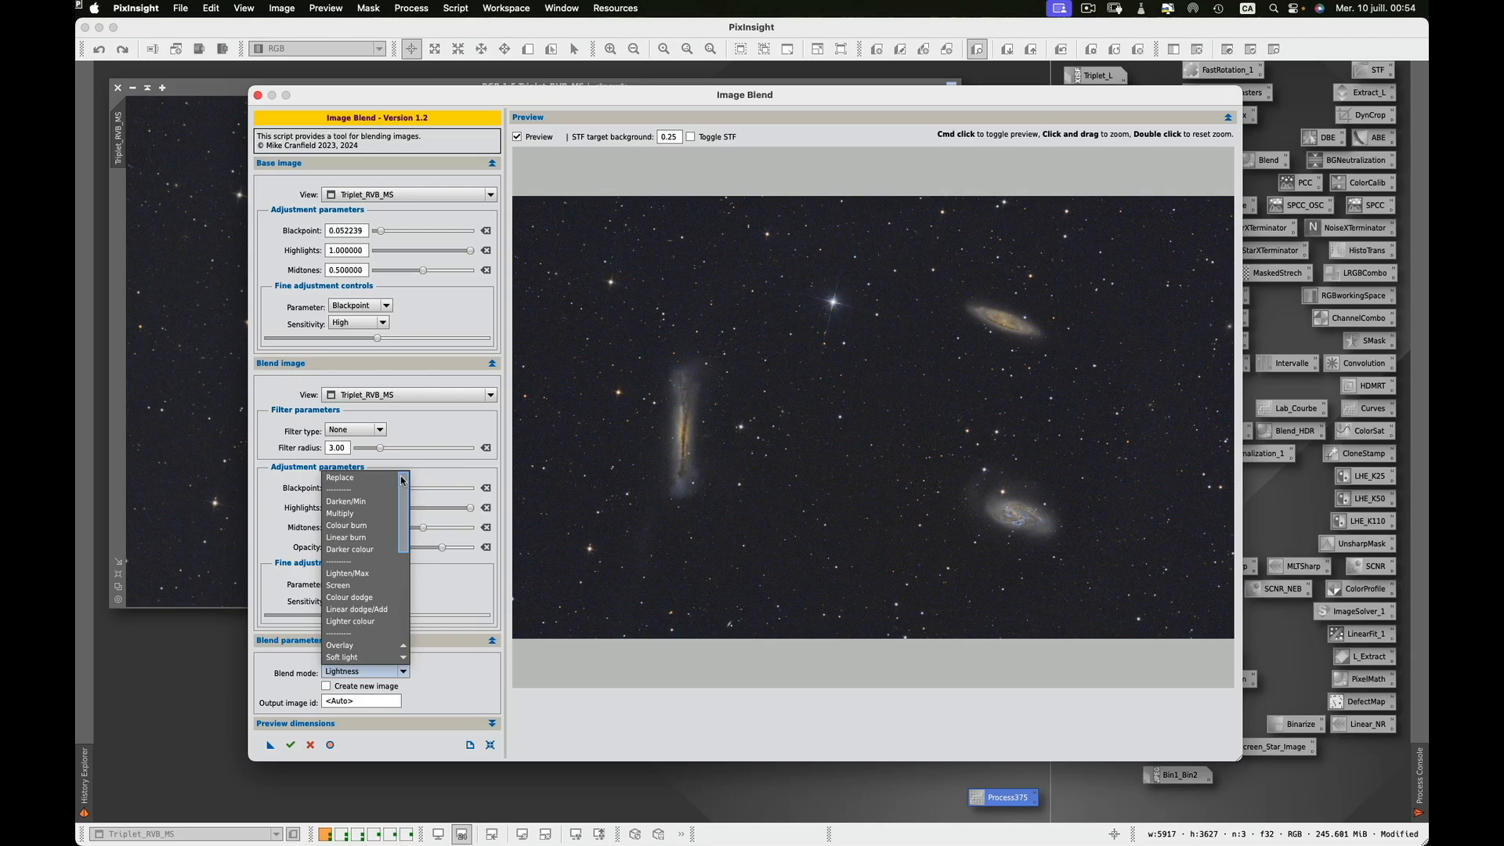
left_click(351, 514)
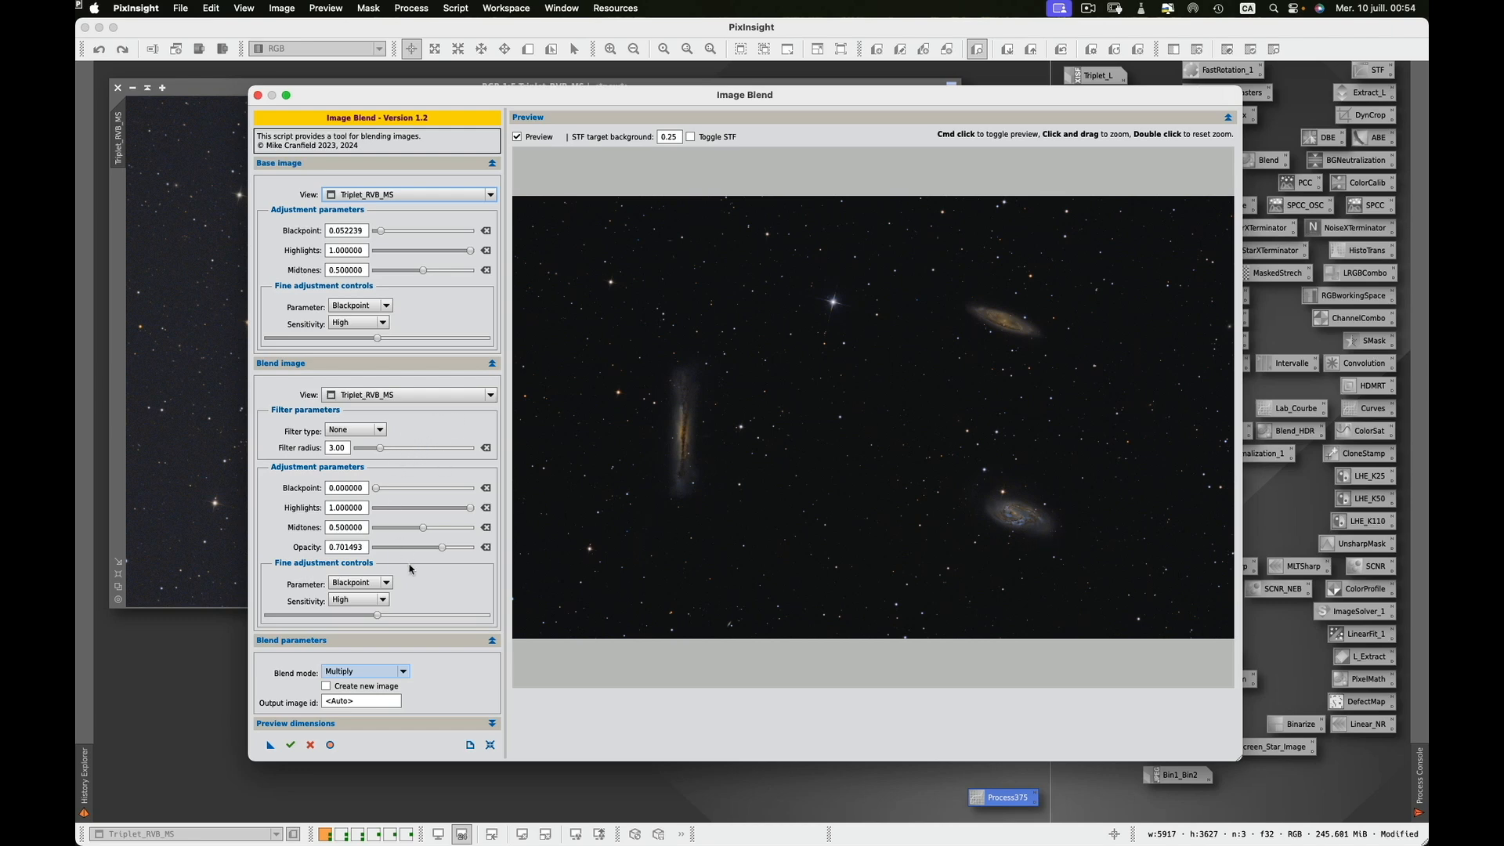
left_click(404, 673)
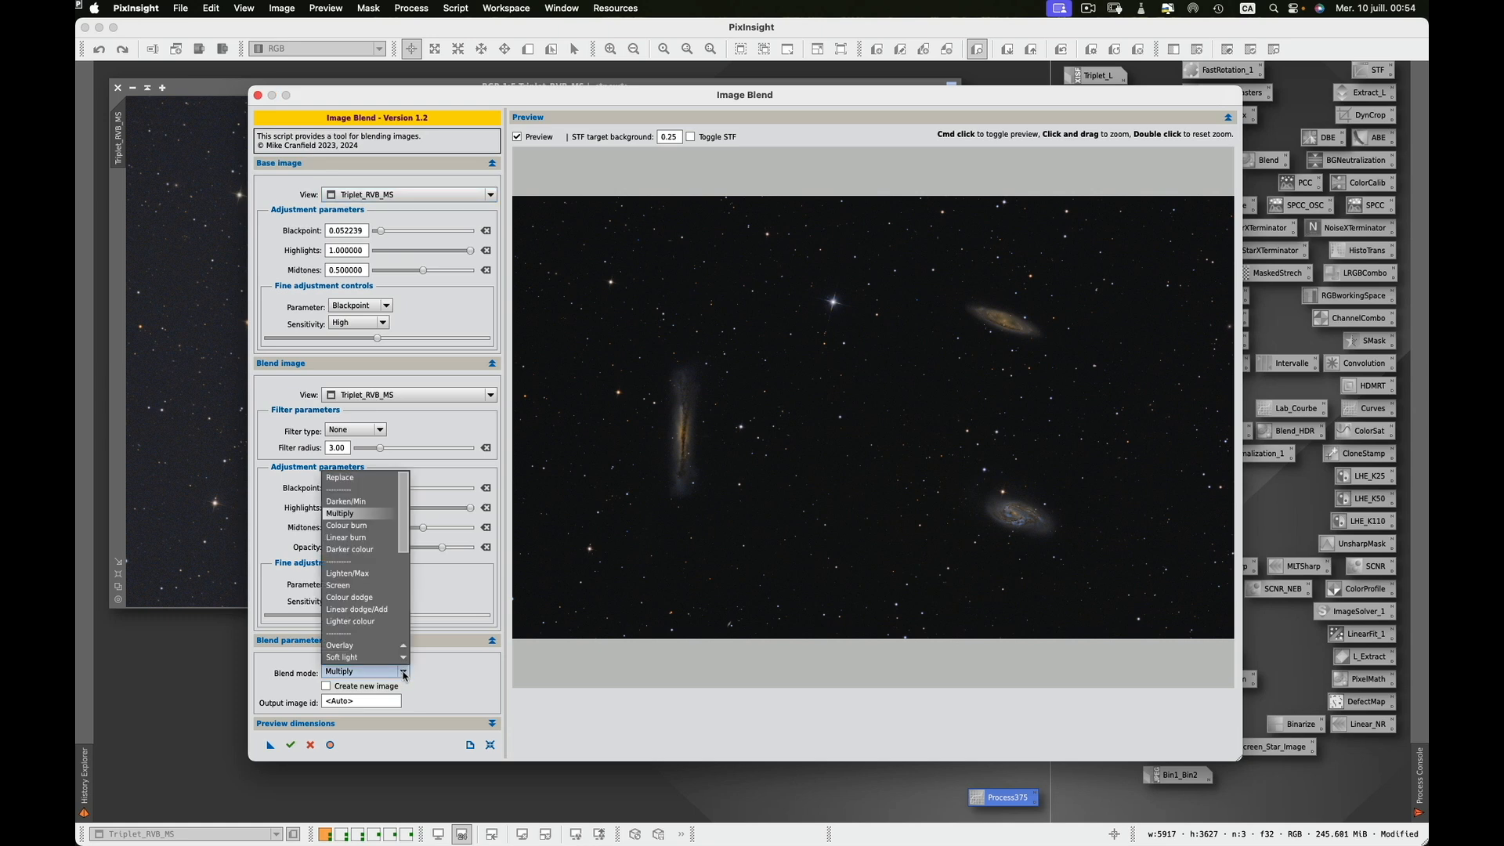
left_click(363, 644)
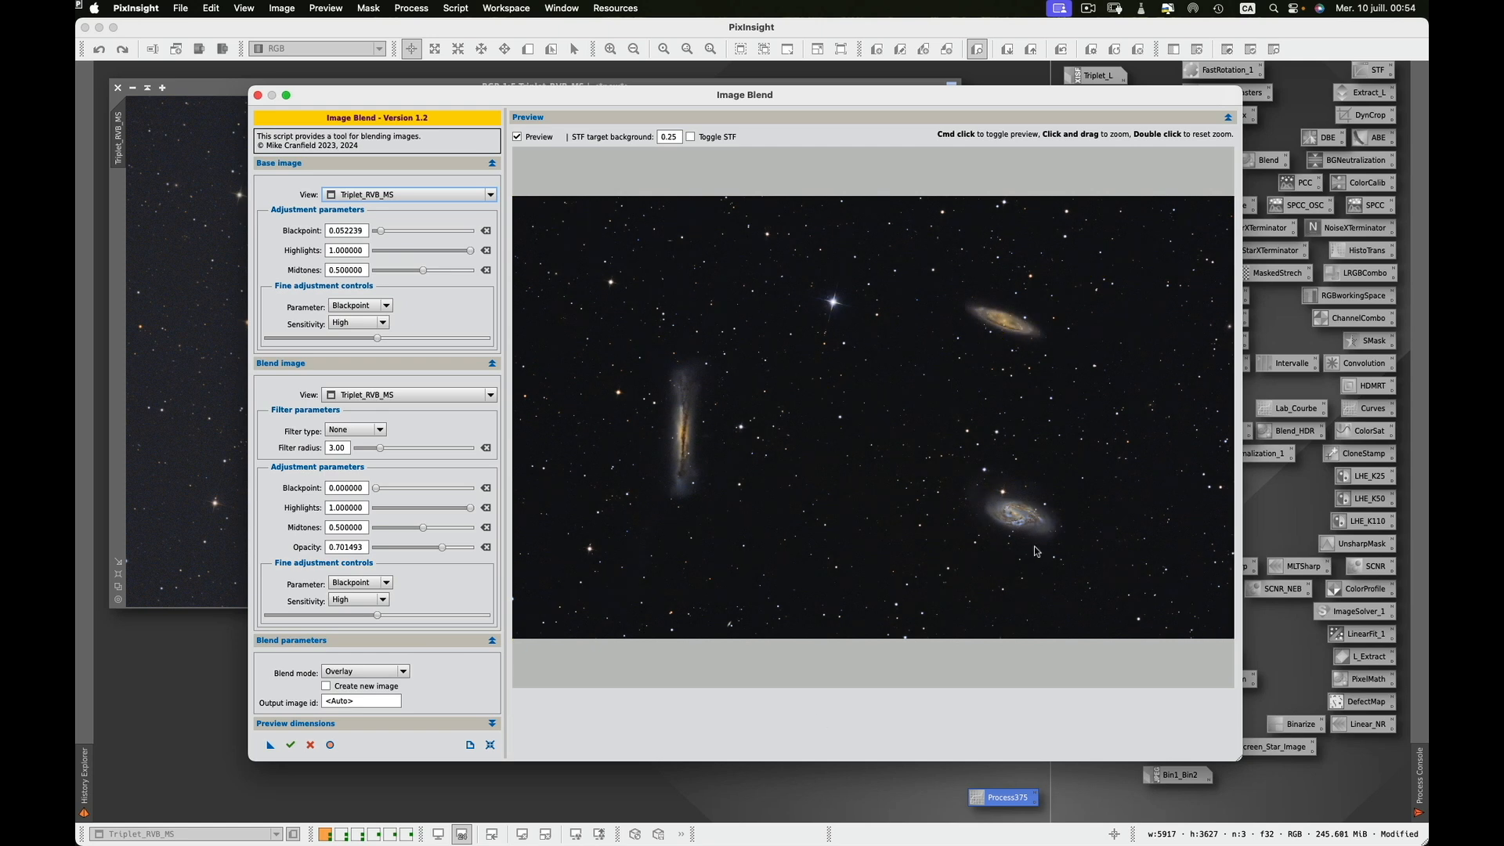
Step: Blend the image with itself in Soft light mode as a new image, and close Image Blend
left_click(405, 673)
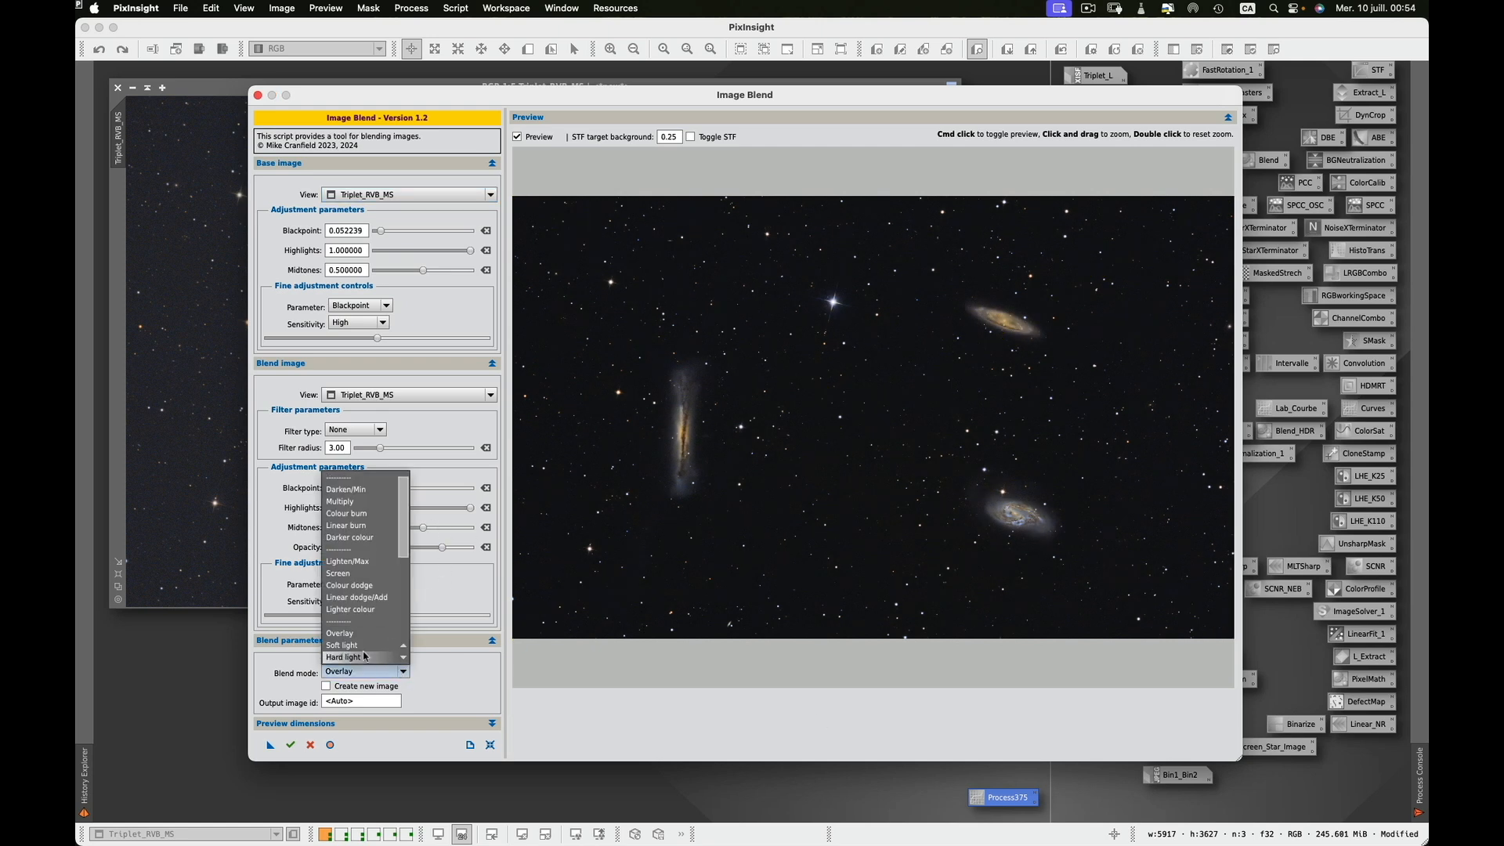
left_click(365, 646)
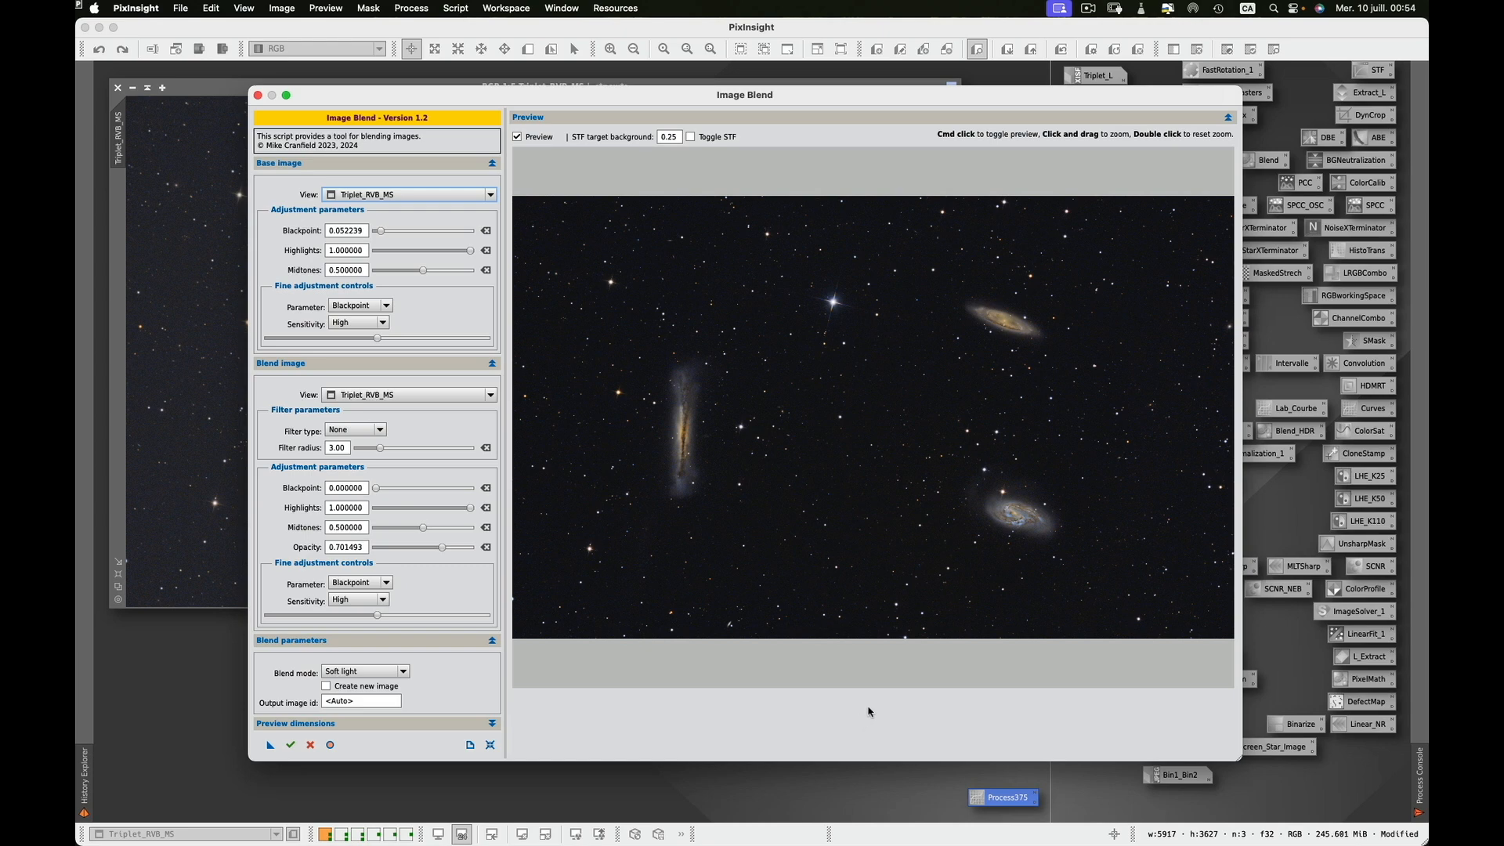
left_click(325, 685)
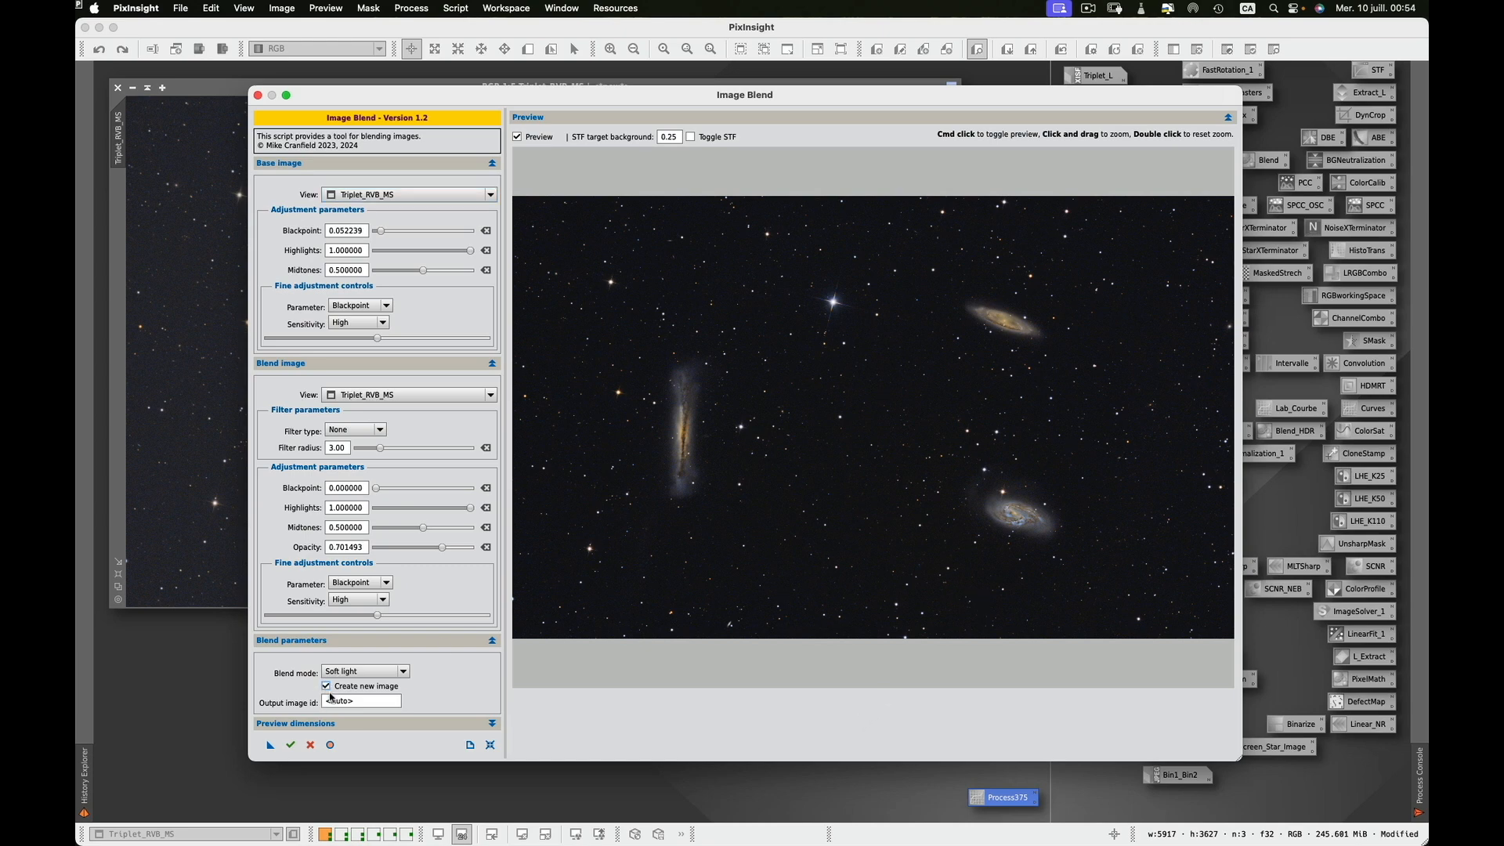
left_click(291, 744)
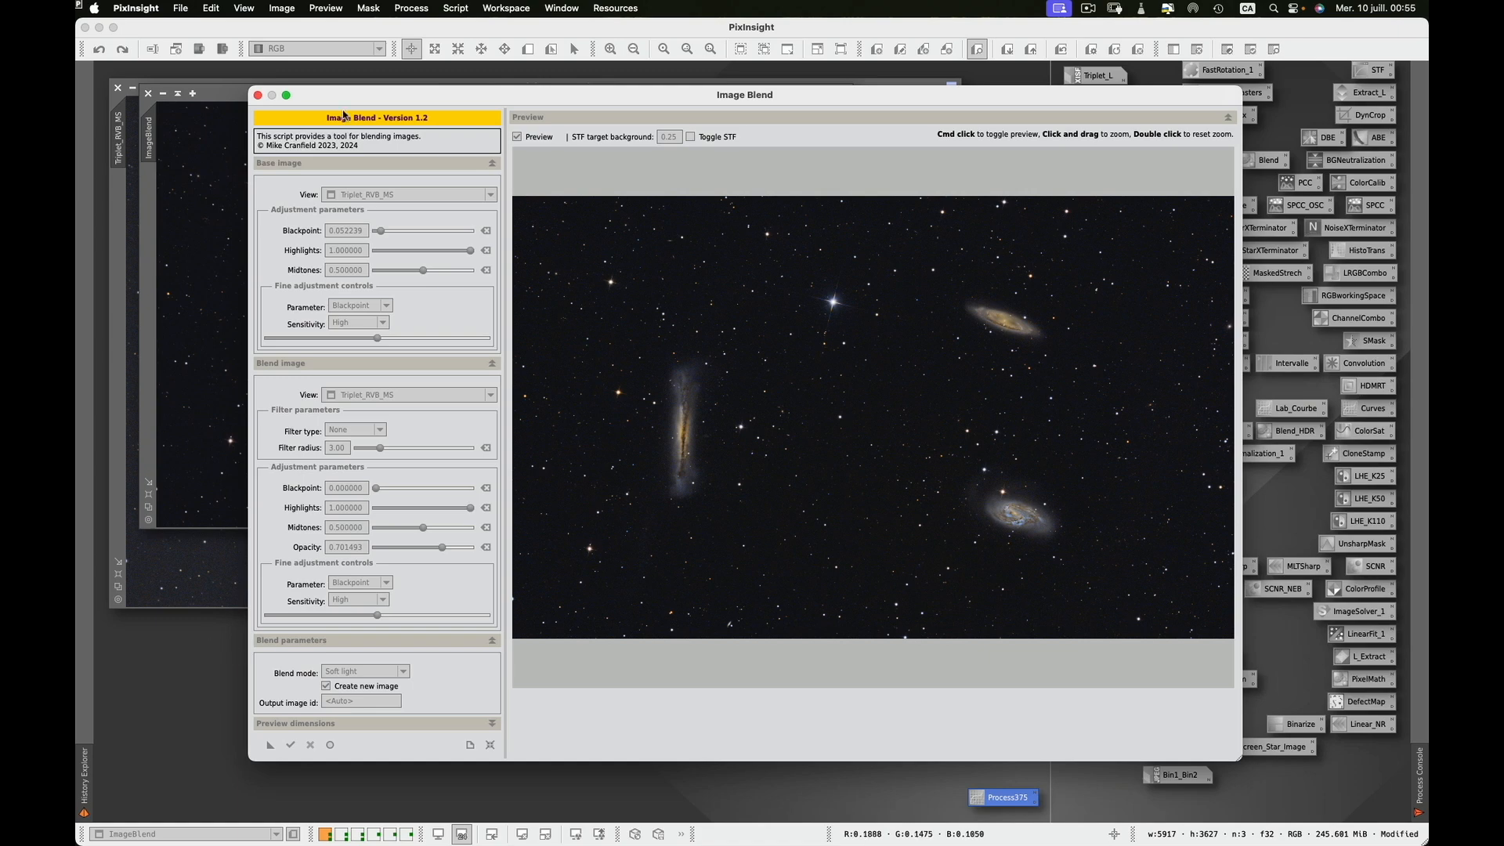
left_click(258, 95)
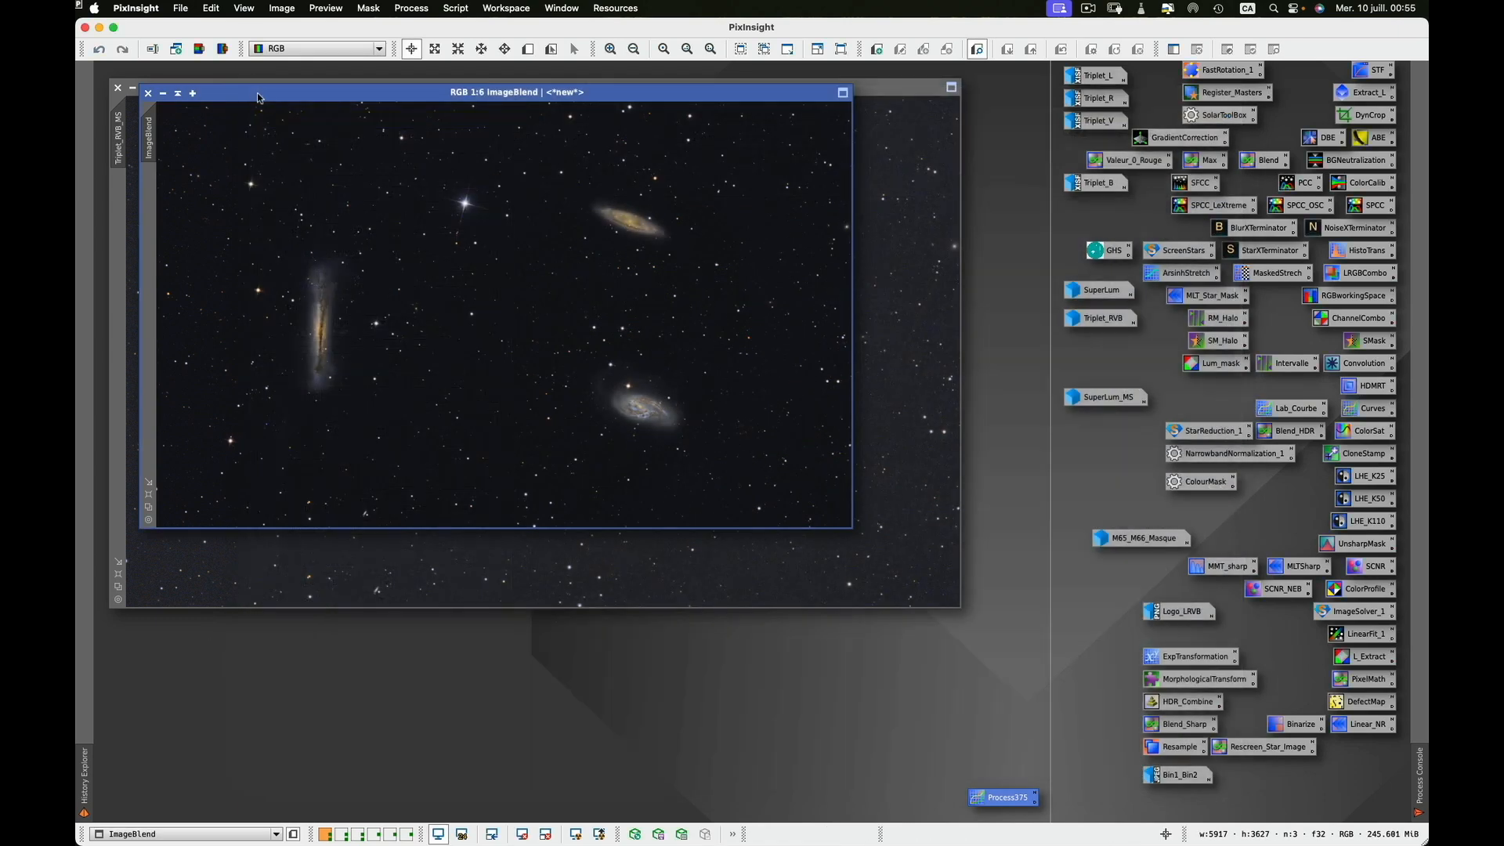
Step: Compare the new ImageBlend image with Triplet_RVB_MS by overlaying their windows and alternating between them
left_click(149, 496)
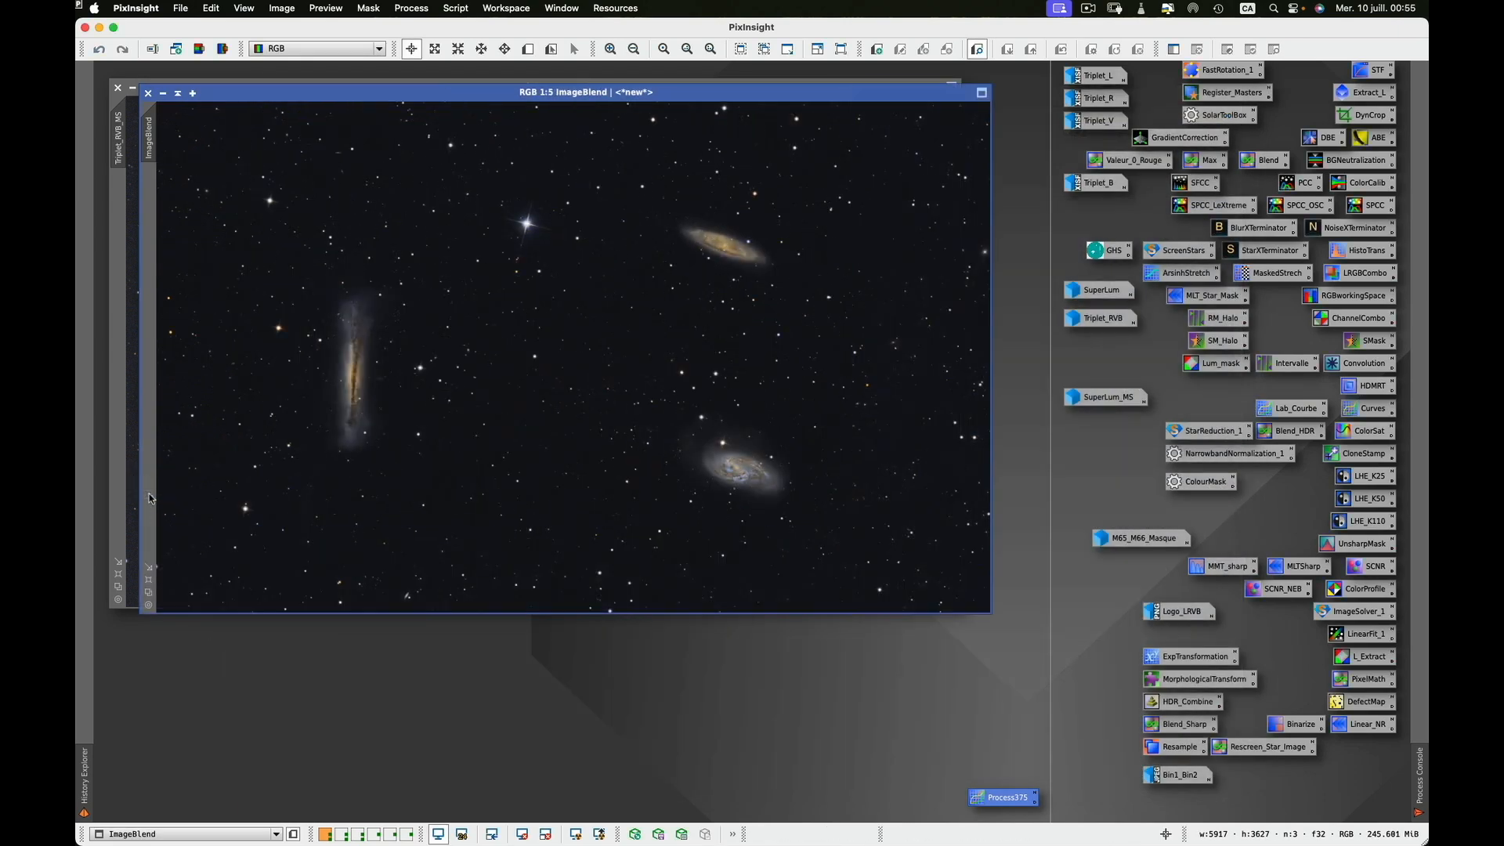
left_click_drag(802, 98, 779, 95)
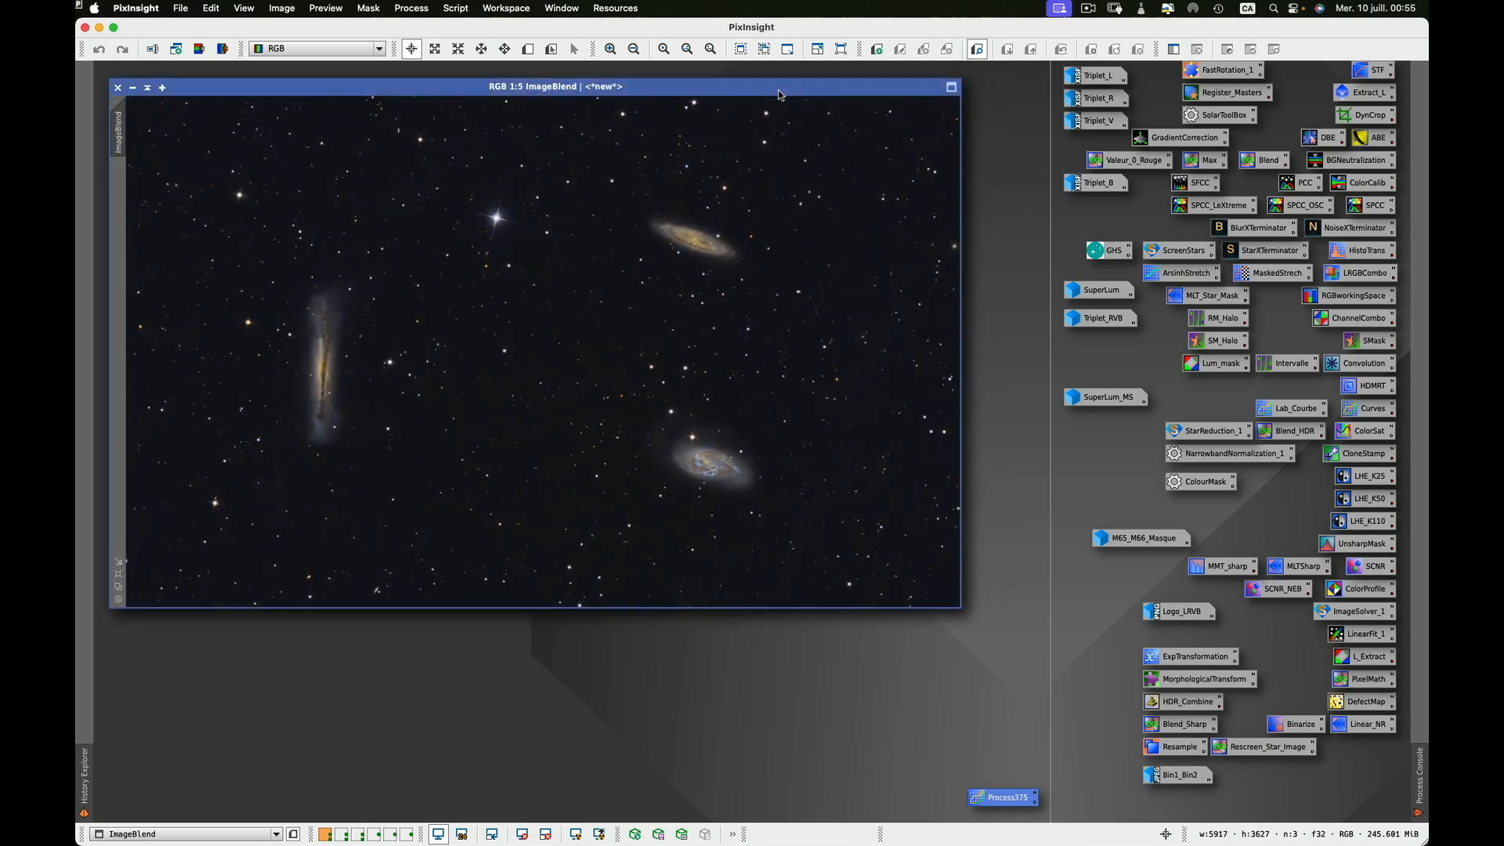
key("ctrl+Page_Down")
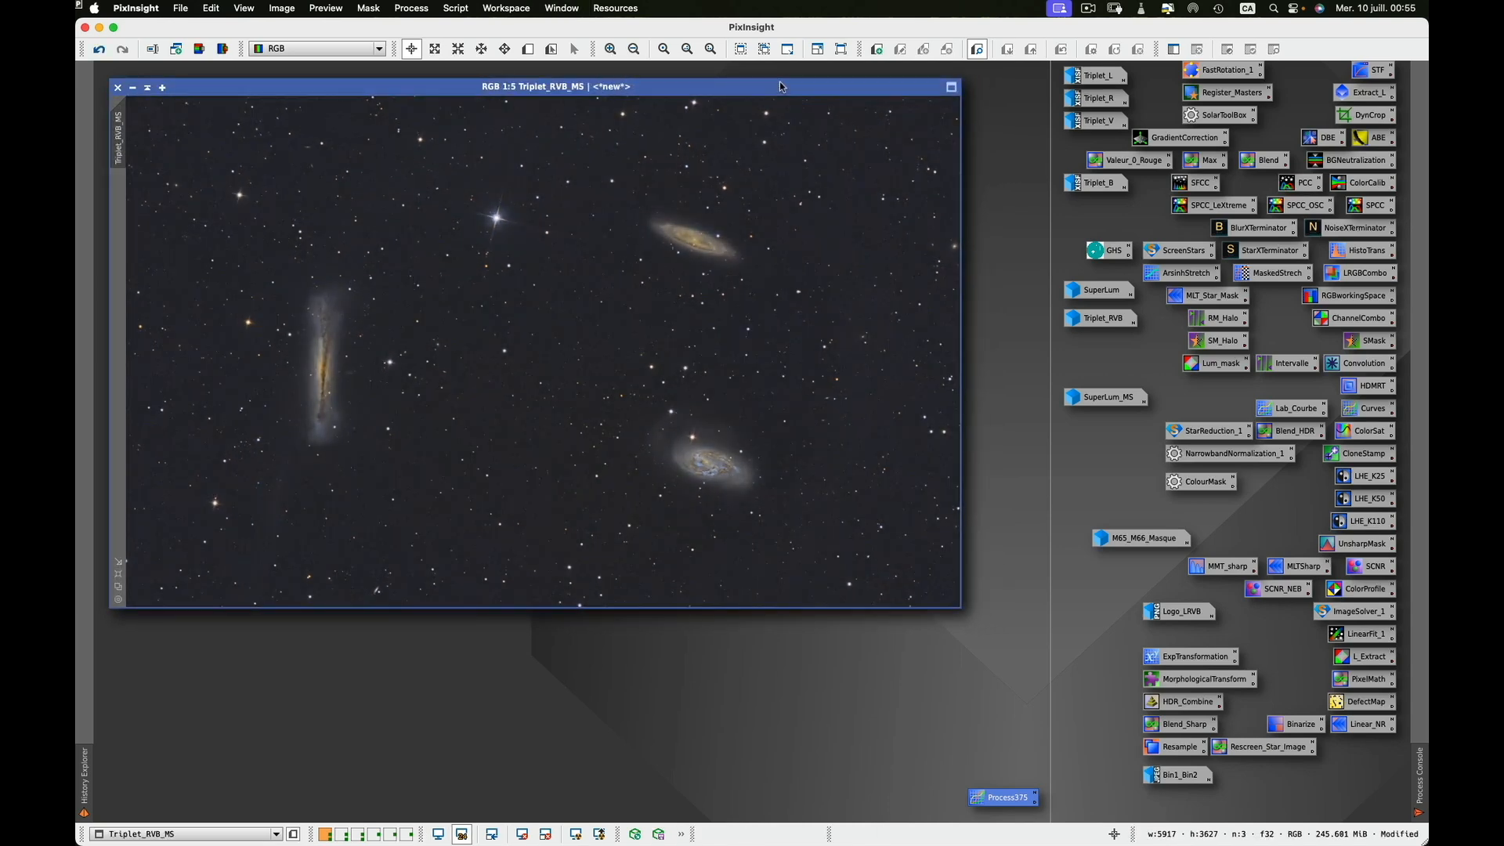
key("ctrl+Page_Down")
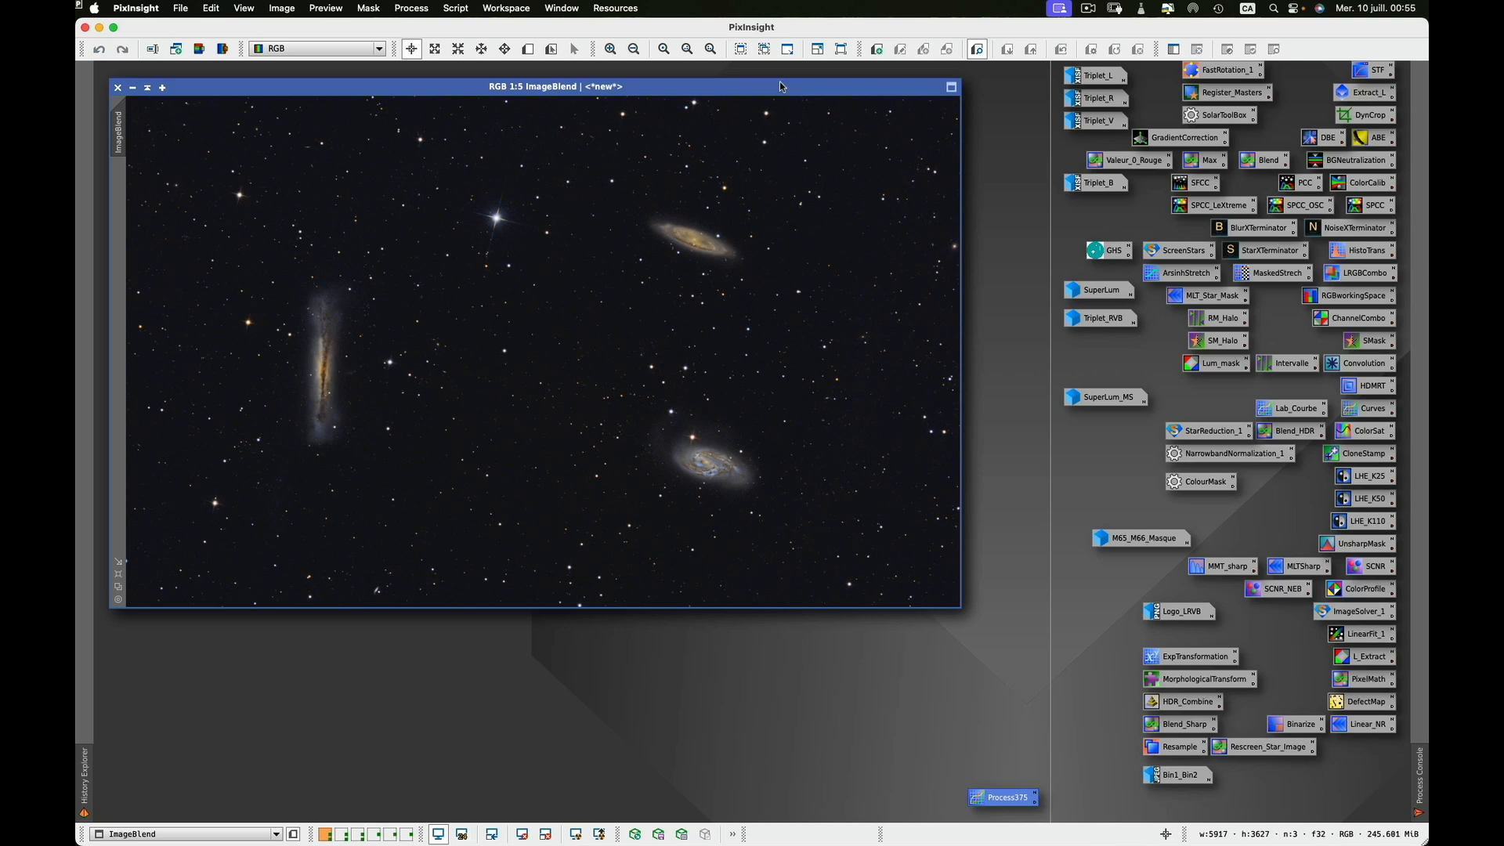
key("ctrl+Page_Down")
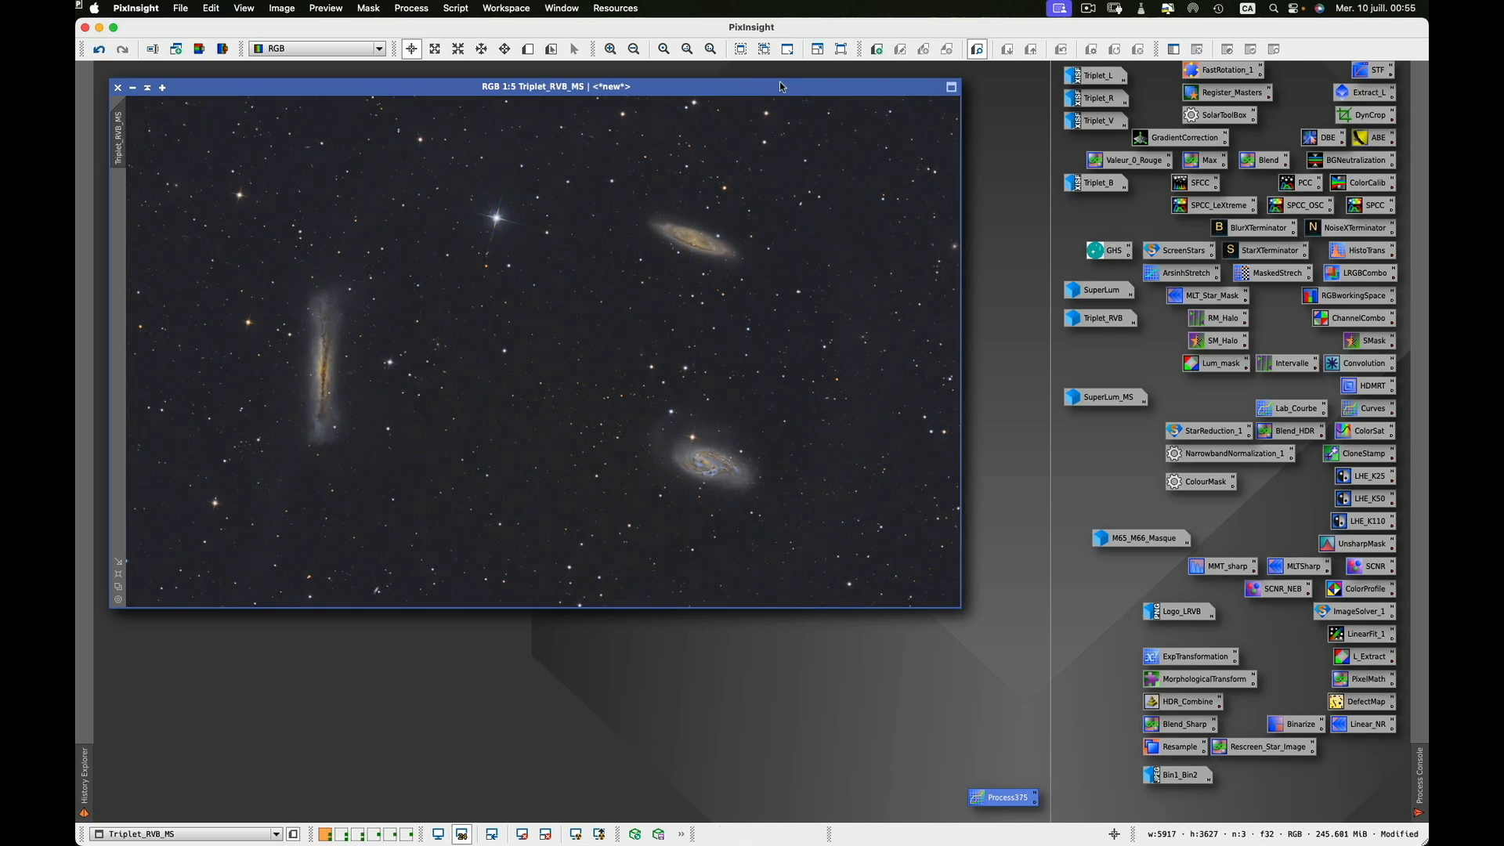
key("ctrl+Page_Down")
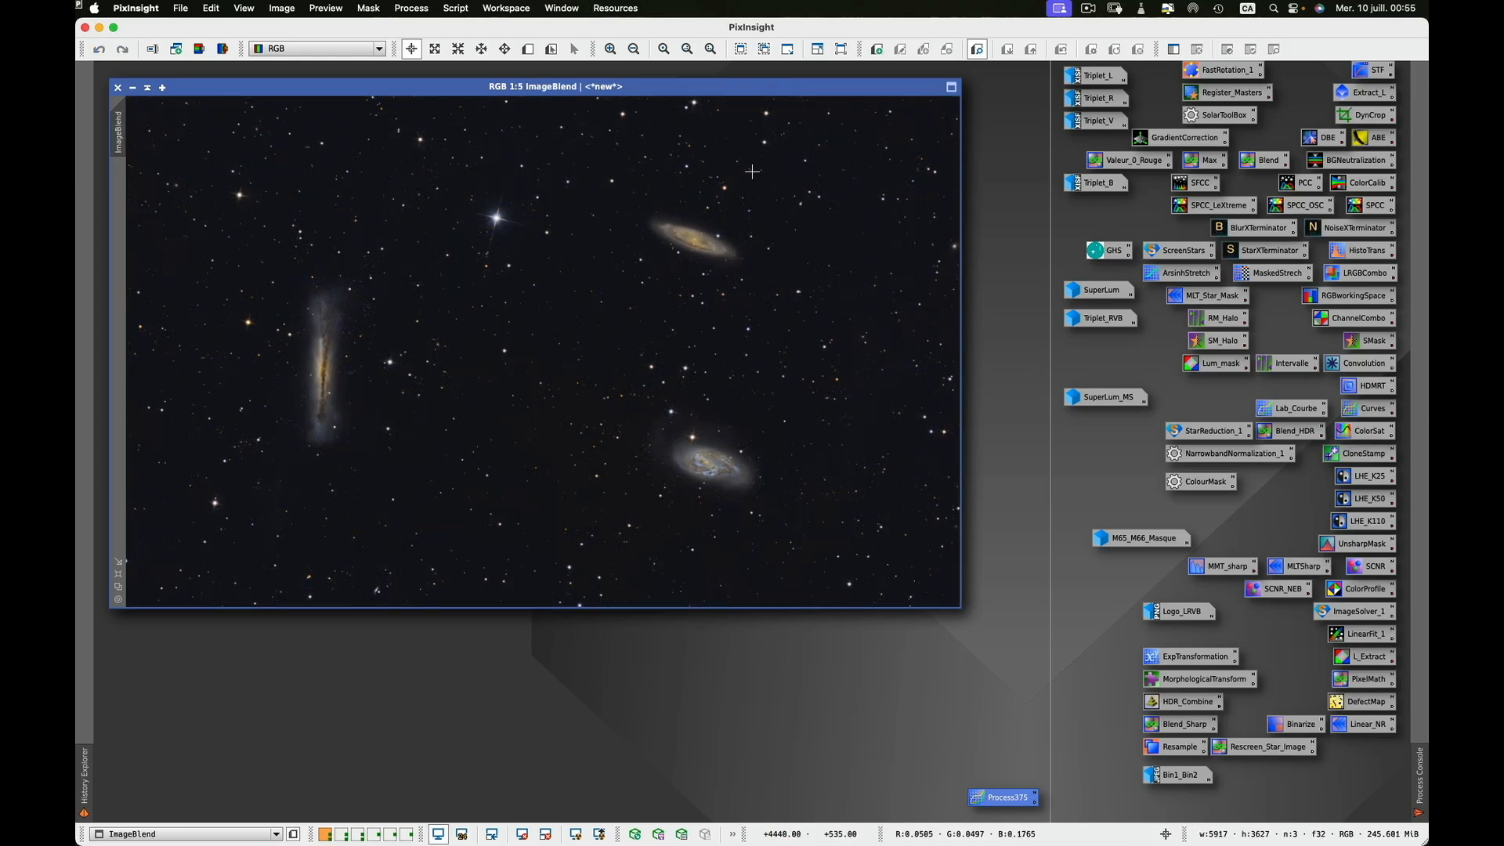
left_click_drag(764, 90, 790, 135)
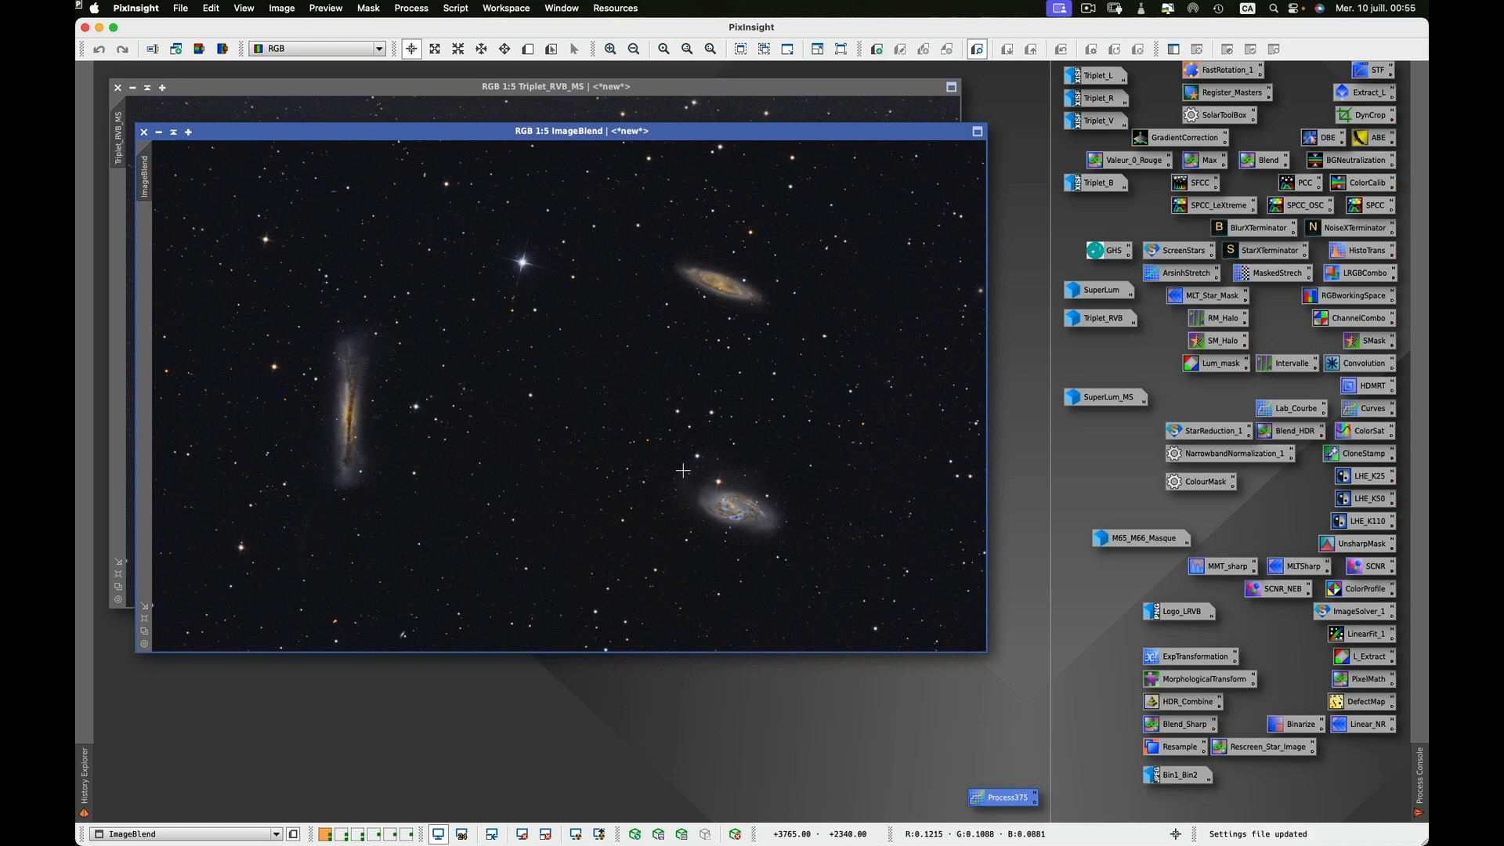
Step: Rotate the ImageBlend image 90° clockwise with FastRotation and fit its window to the whole picture
double_click(1227, 71)
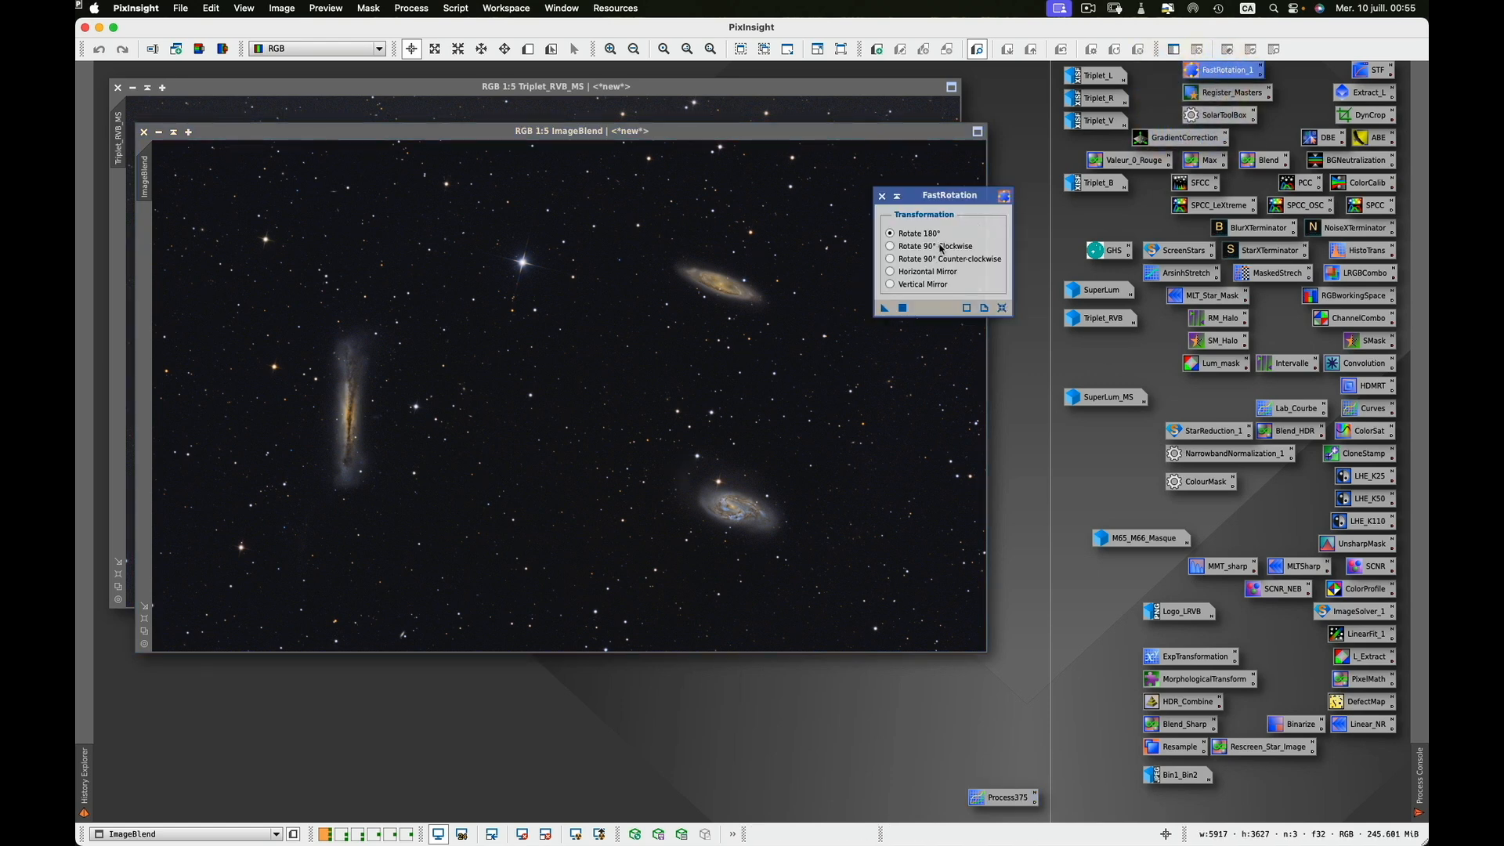
left_click(894, 248)
left_click_drag(885, 310, 826, 254)
left_click(882, 196)
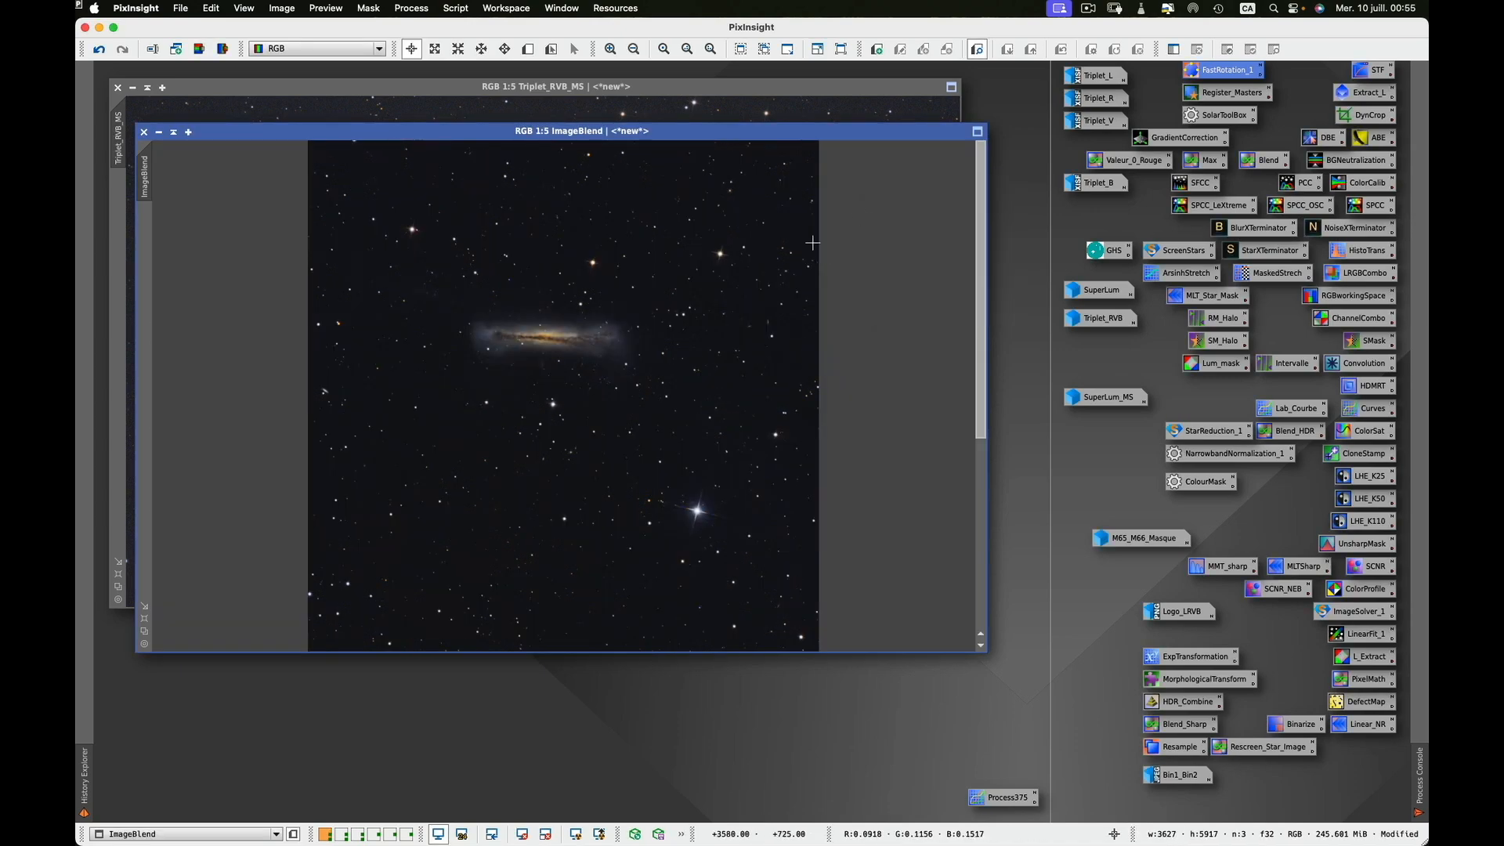
left_click(144, 623)
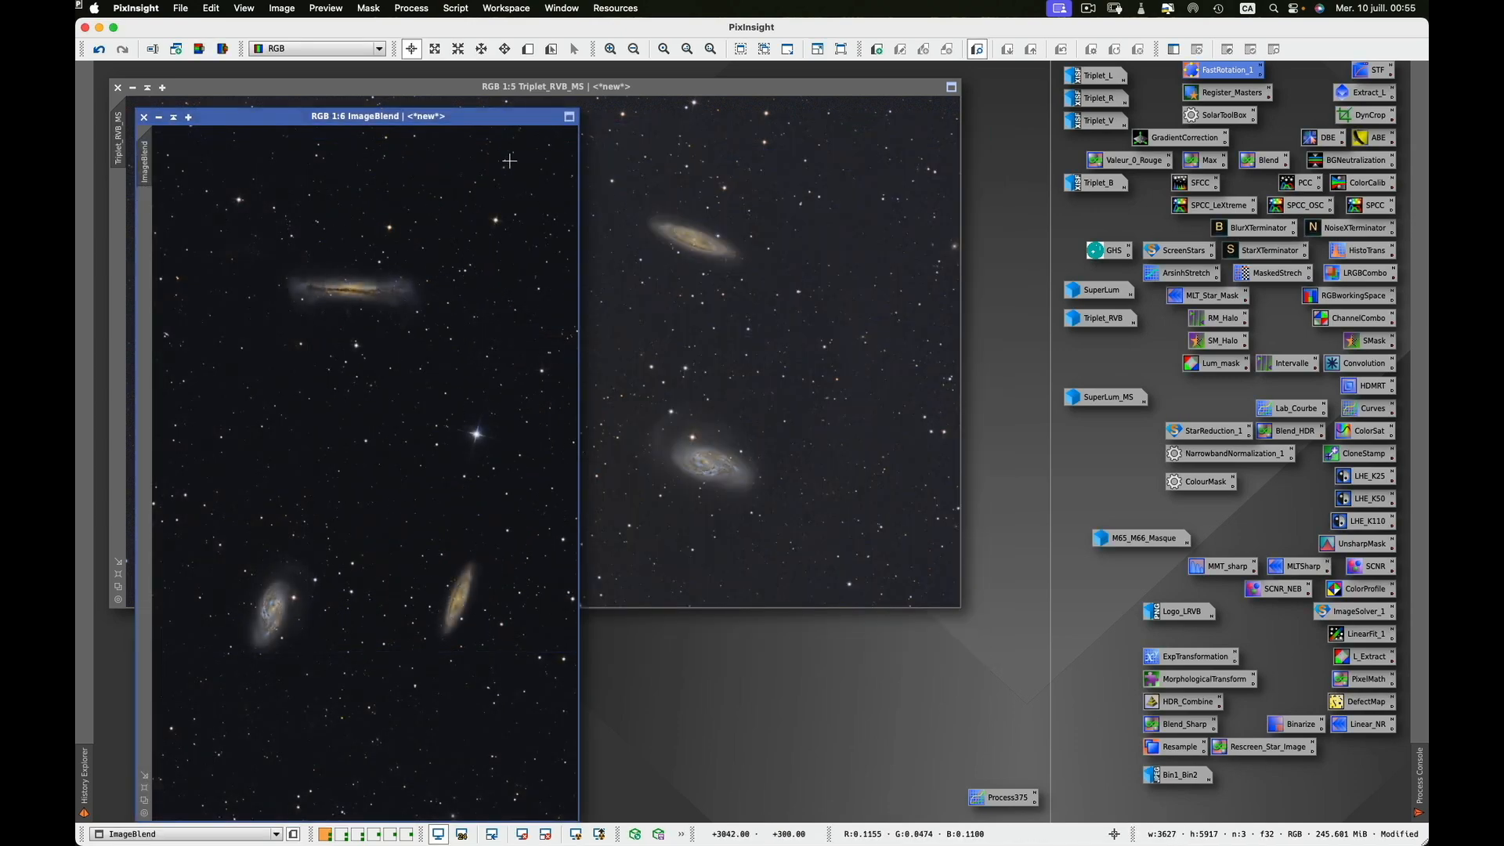
left_click_drag(519, 125, 546, 62)
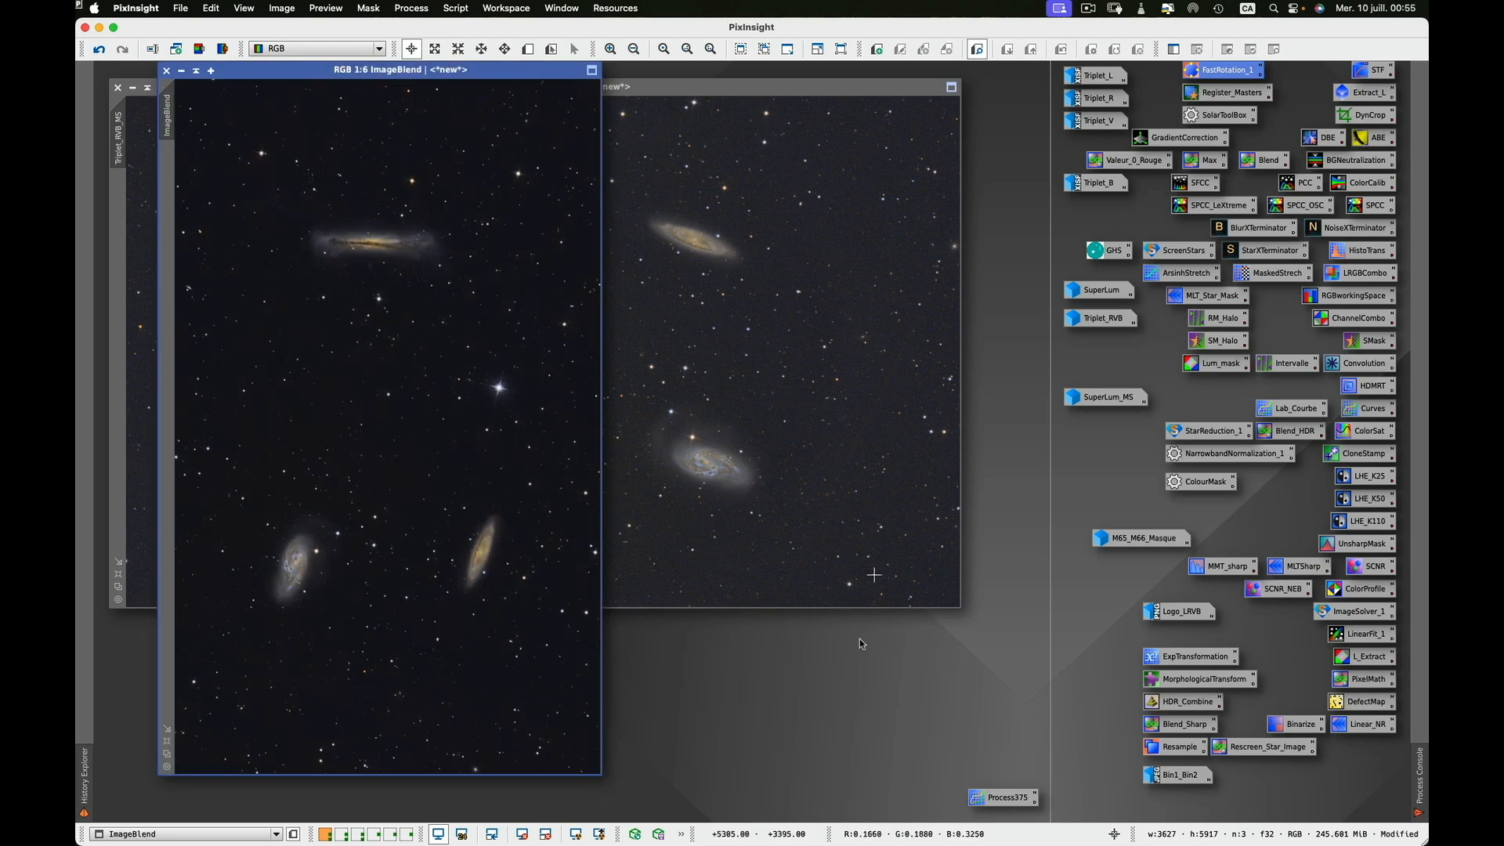